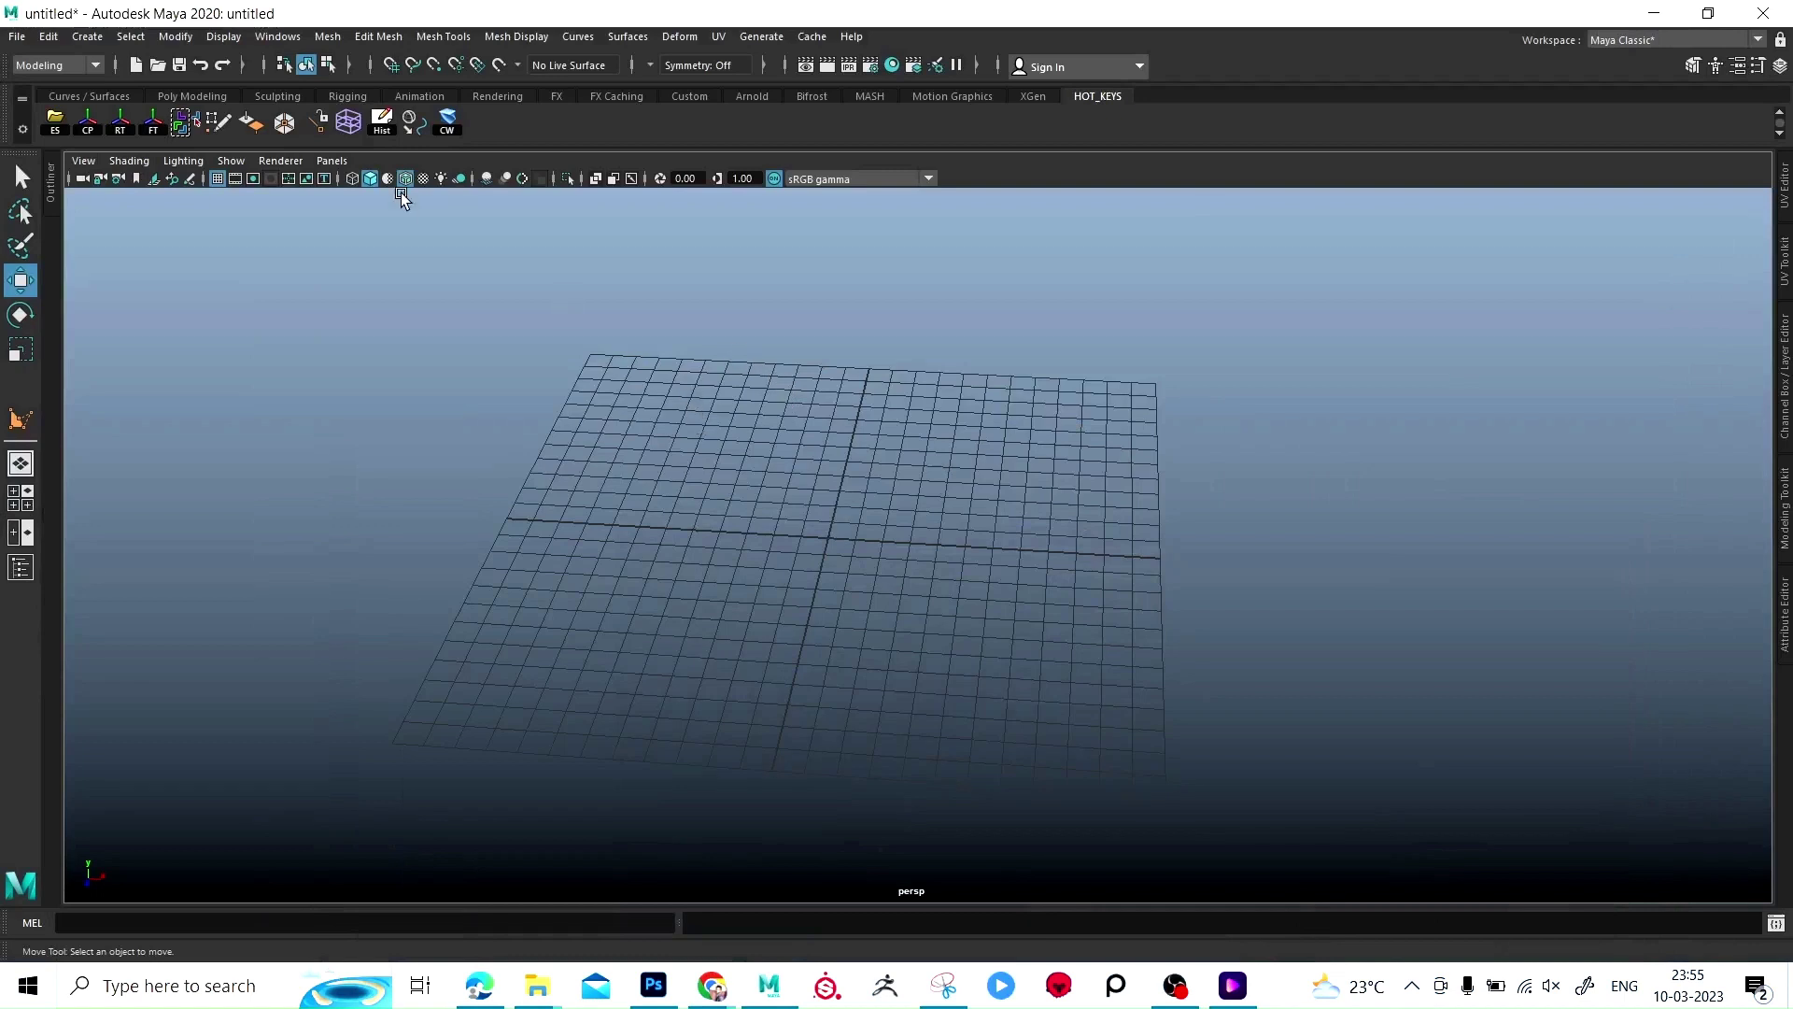
# Step: Open Color Settings and raise the 3D view Gradient Top to a pale blue
pyautogui.click(278, 37)
pyautogui.moveTo(332, 215)
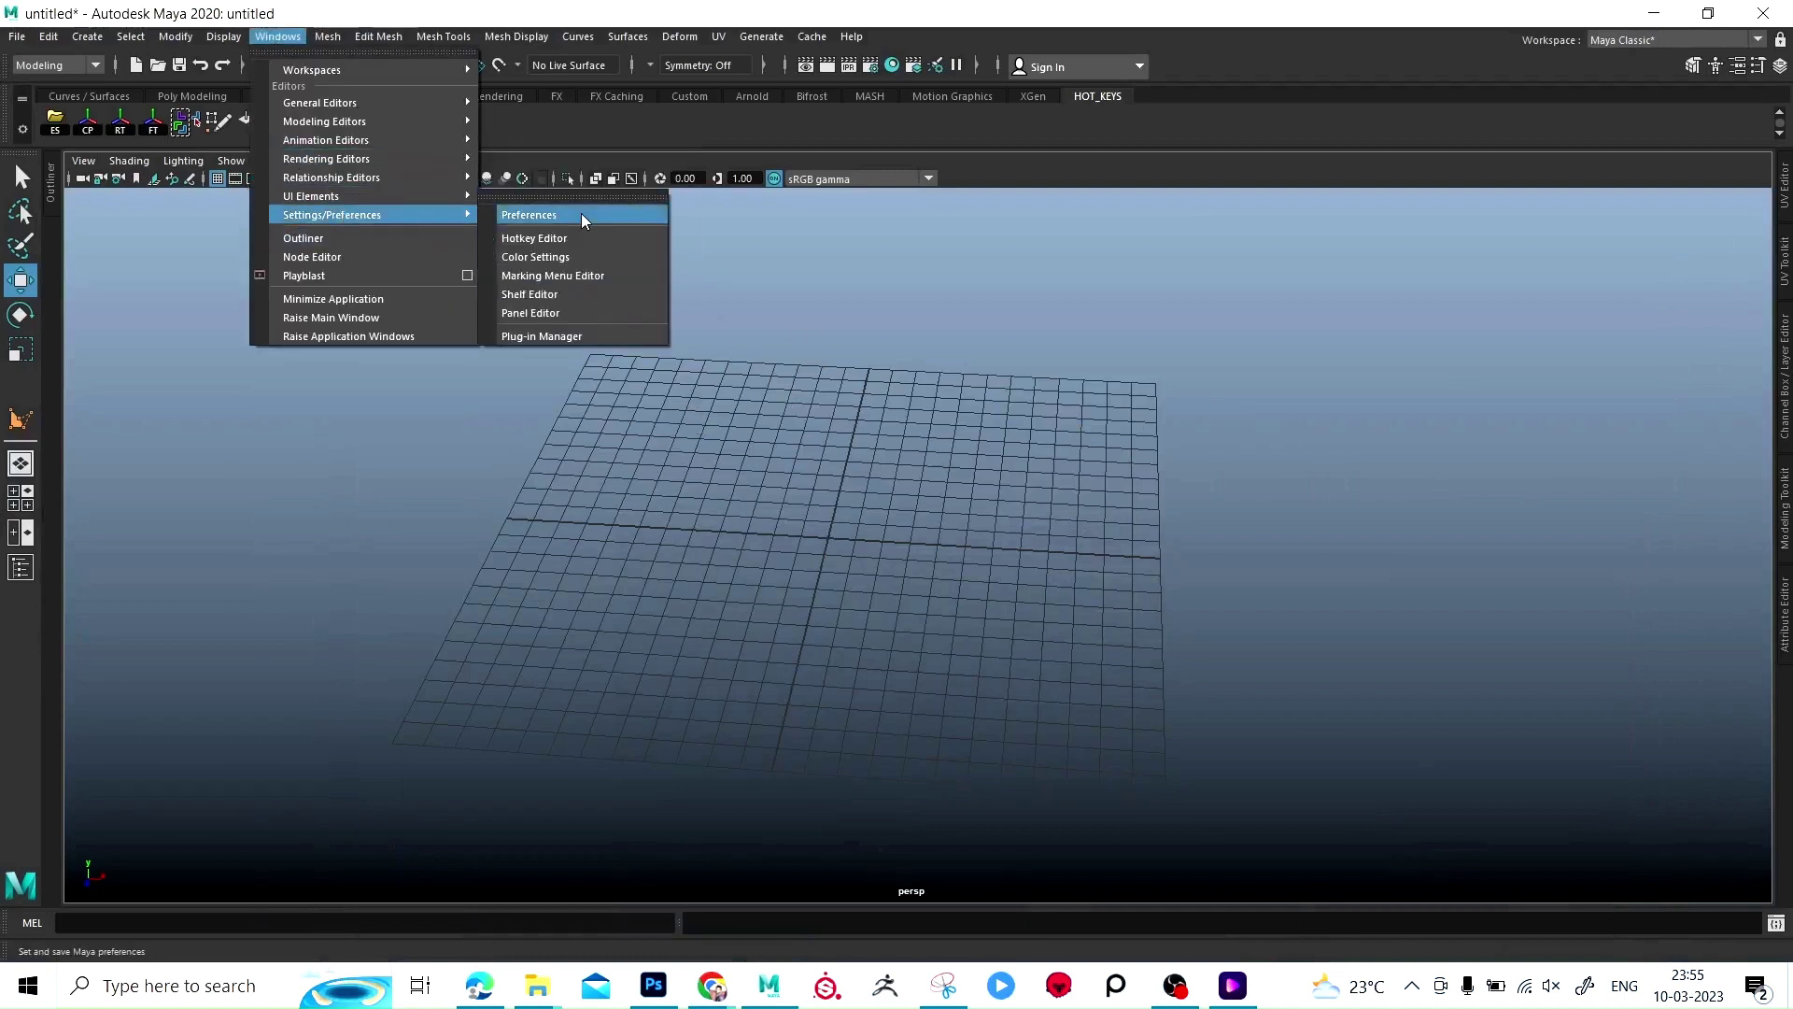
pyautogui.click(544, 267)
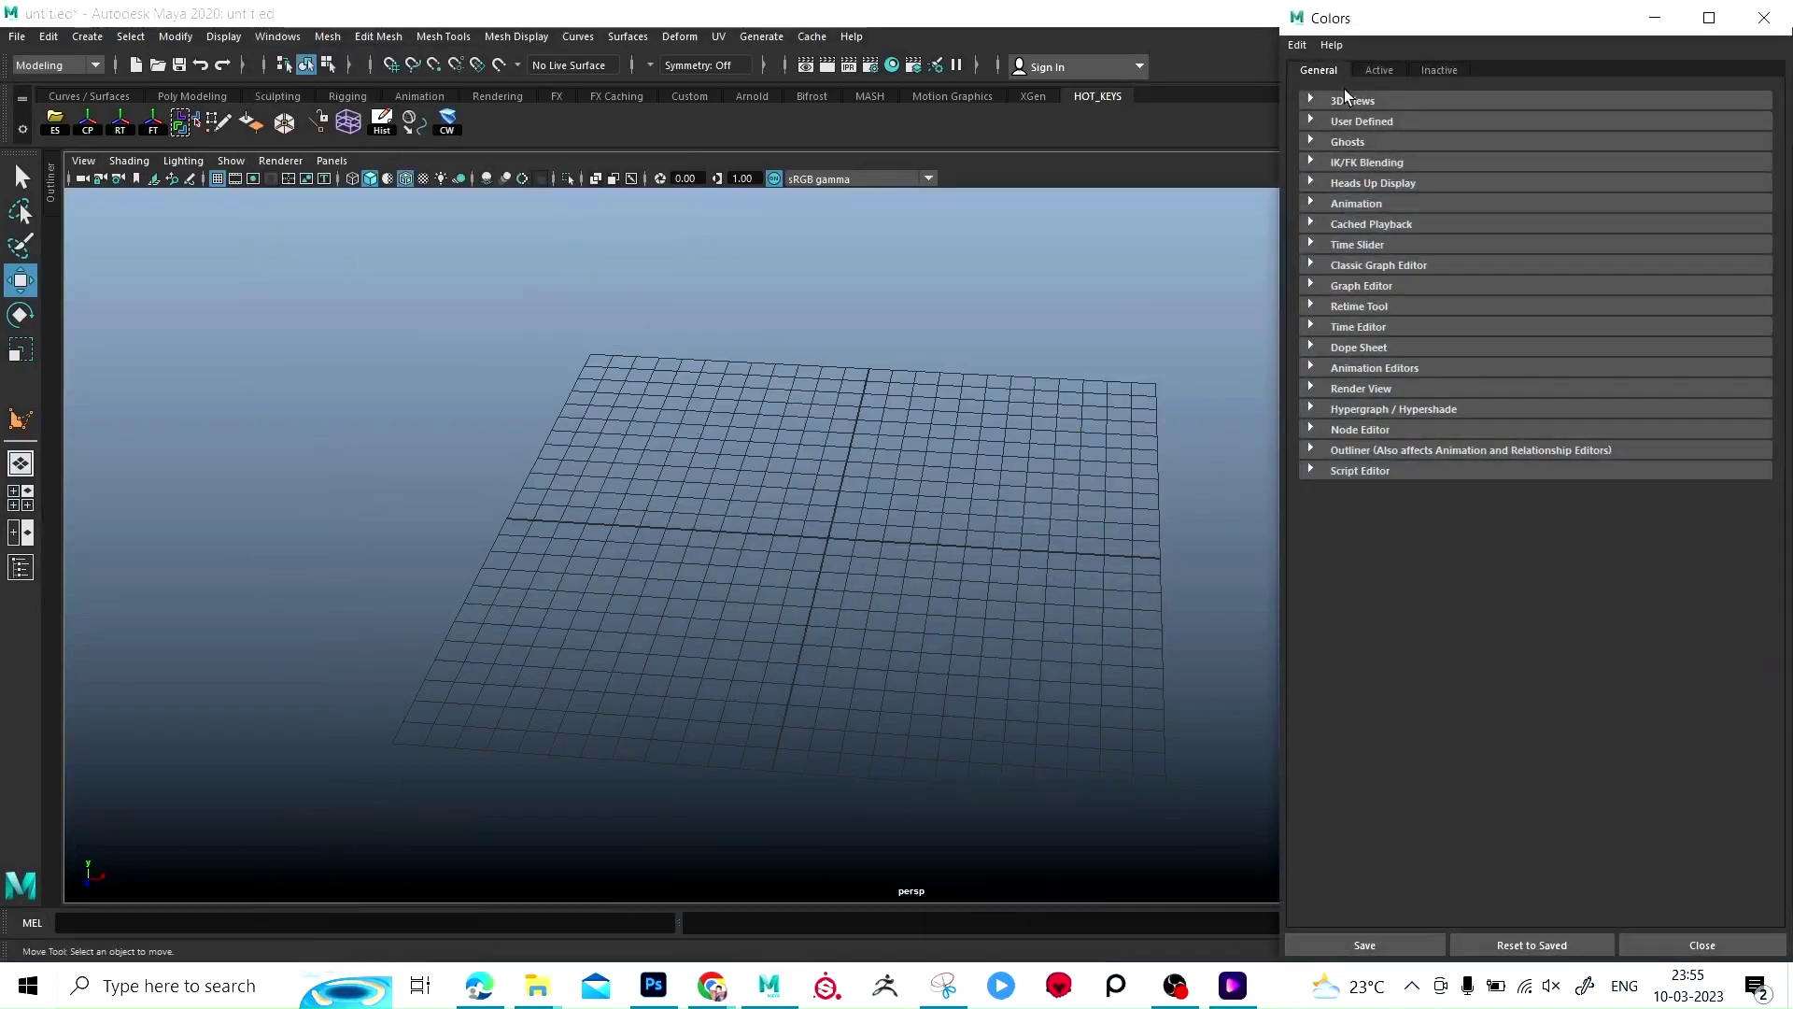
pyautogui.click(1345, 100)
pyautogui.click(1525, 136)
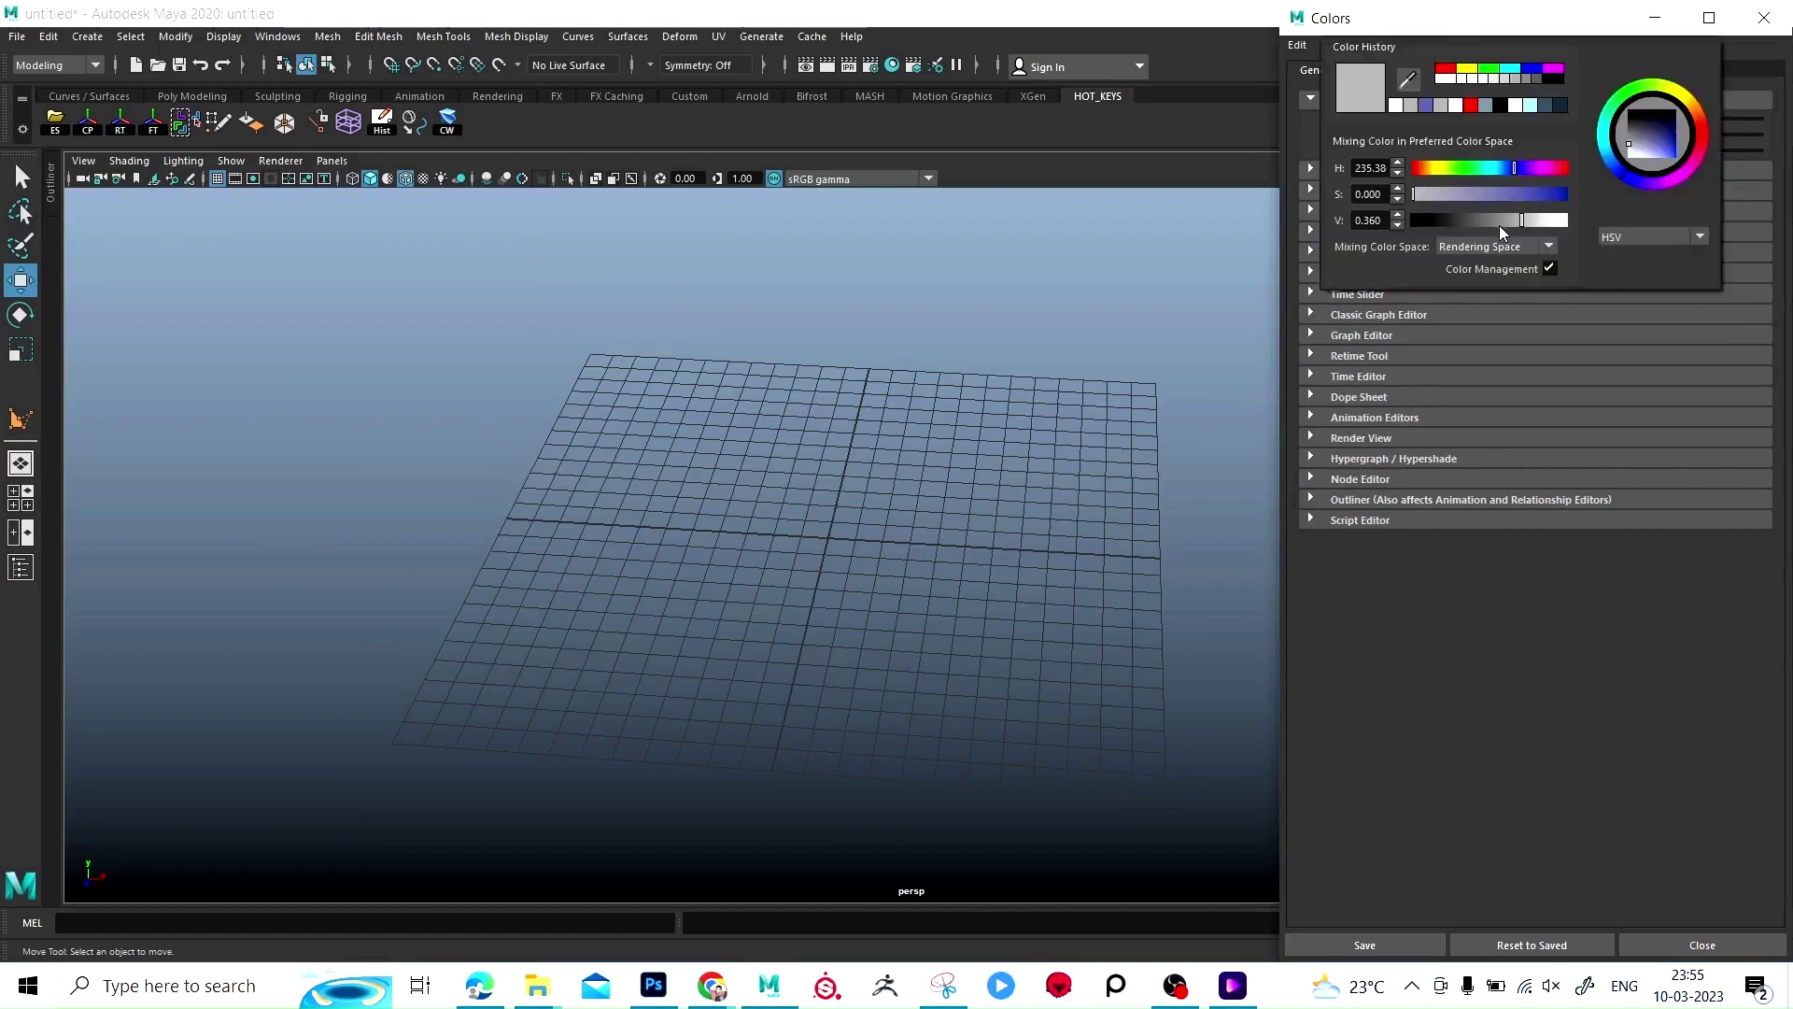
pyautogui.moveTo(1503, 233); pyautogui.dragTo(1551, 225)
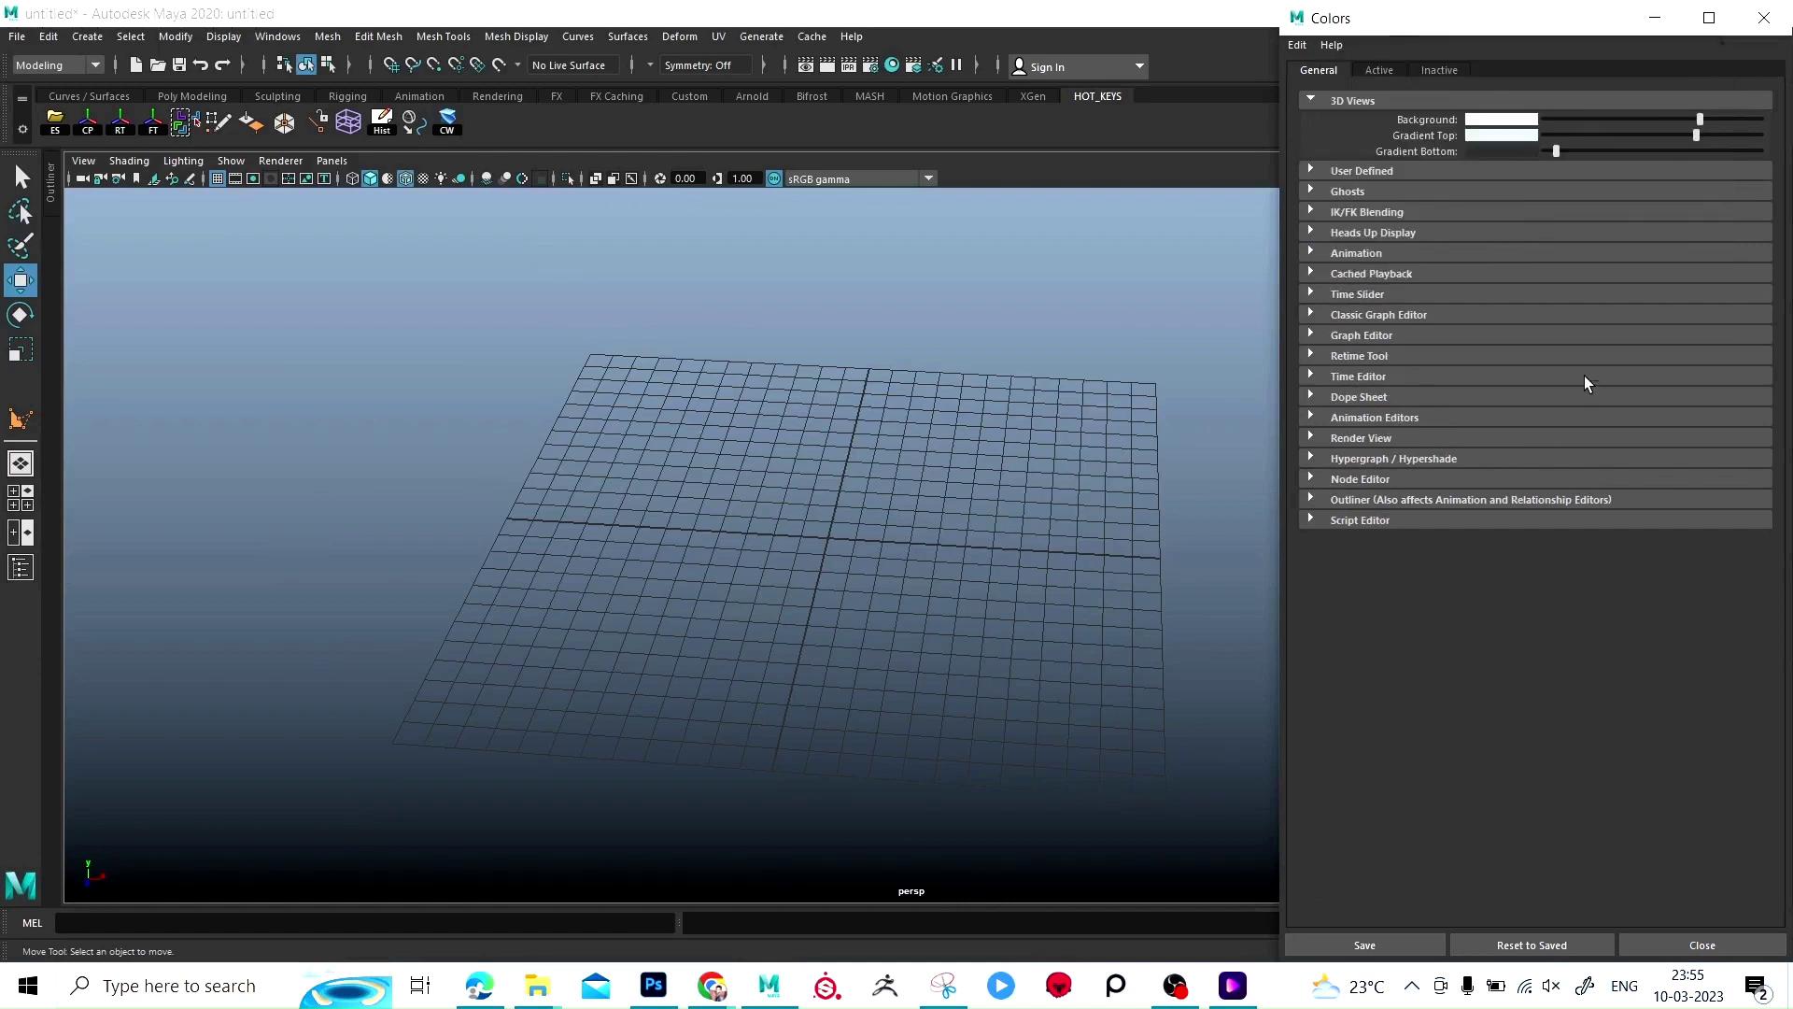
pyautogui.click(1509, 177)
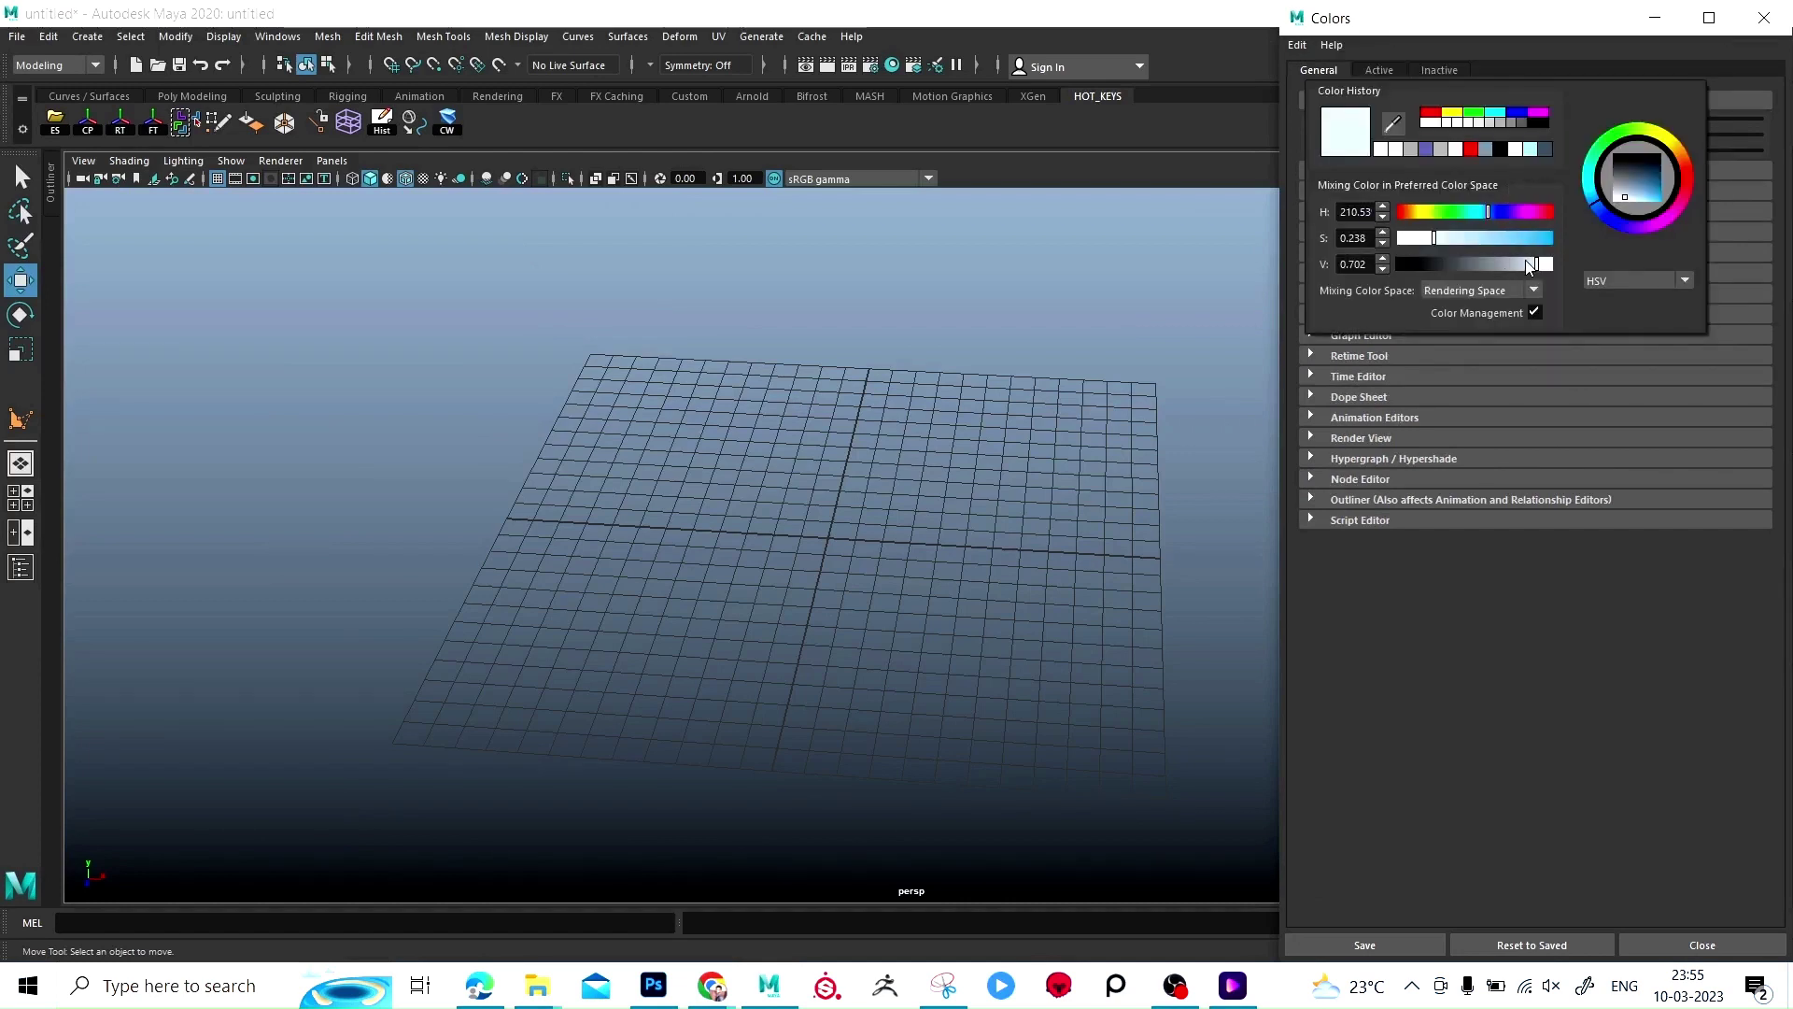
pyautogui.click(1588, 561)
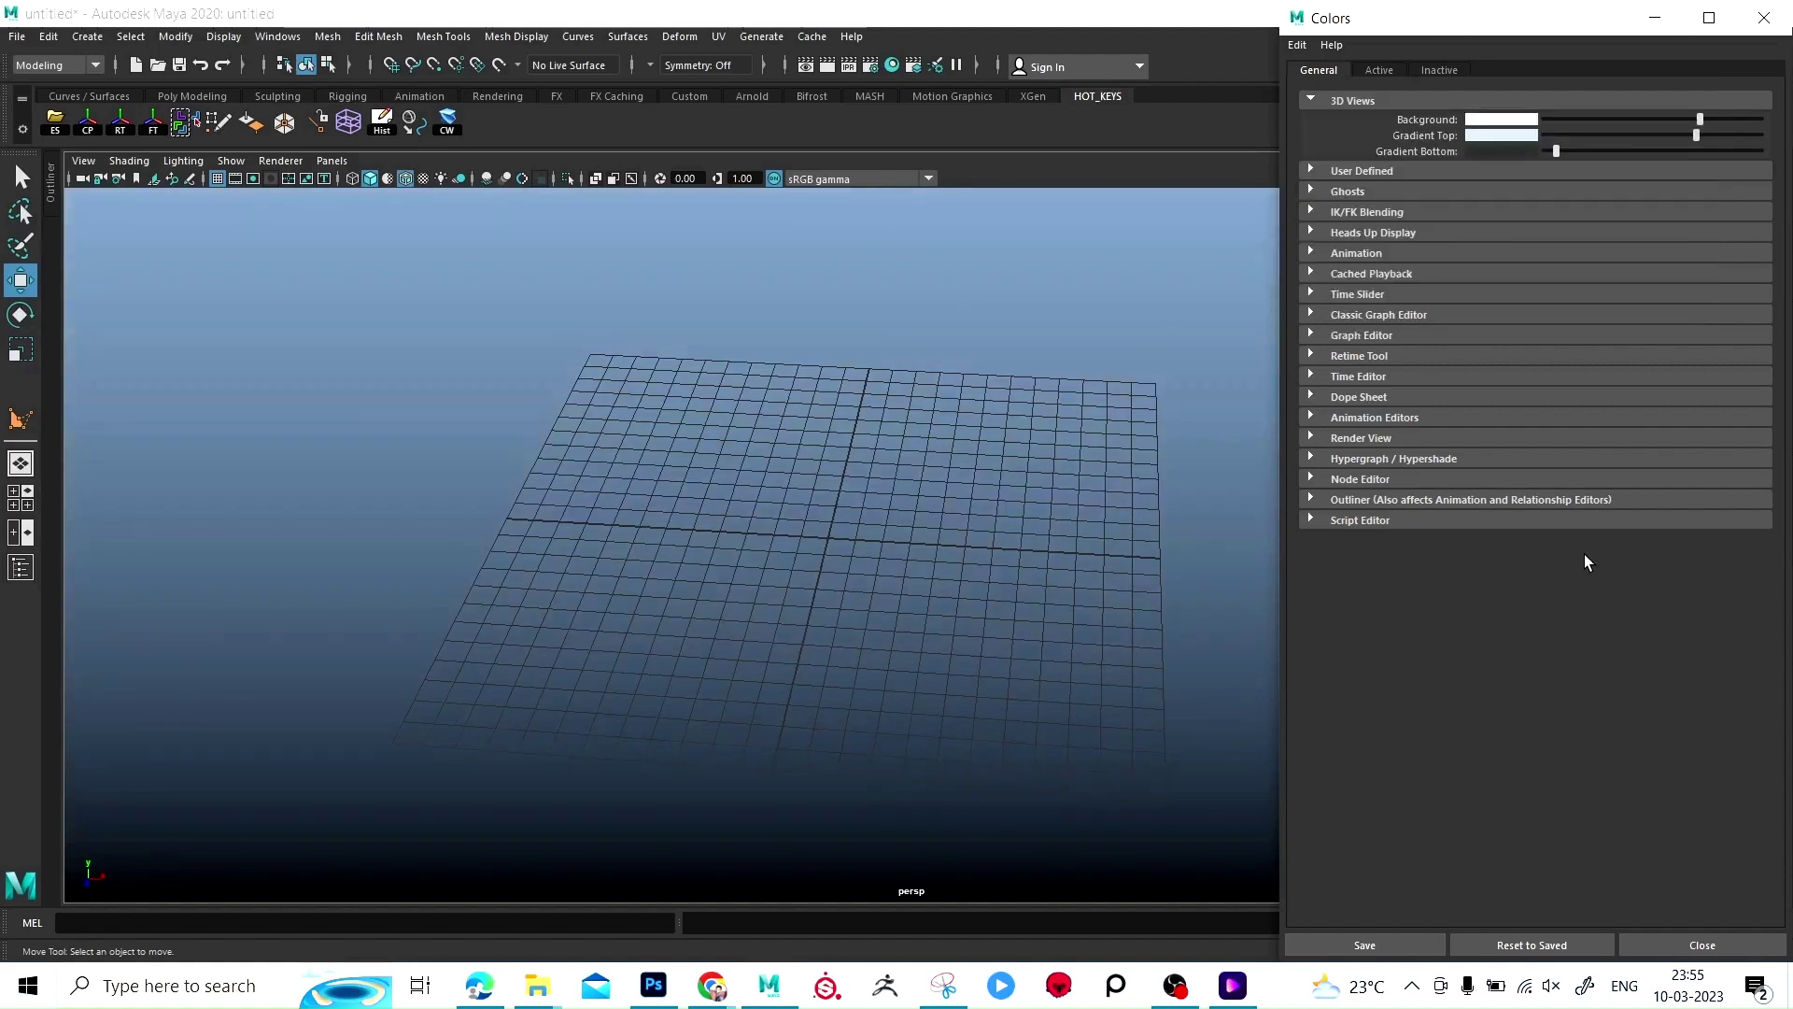
# Step: Set the viewport Gradient Bottom colour to white
pyautogui.click(1501, 151)
pyautogui.moveTo(1511, 249); pyautogui.dragTo(1601, 249)
pyautogui.click(1289, 480)
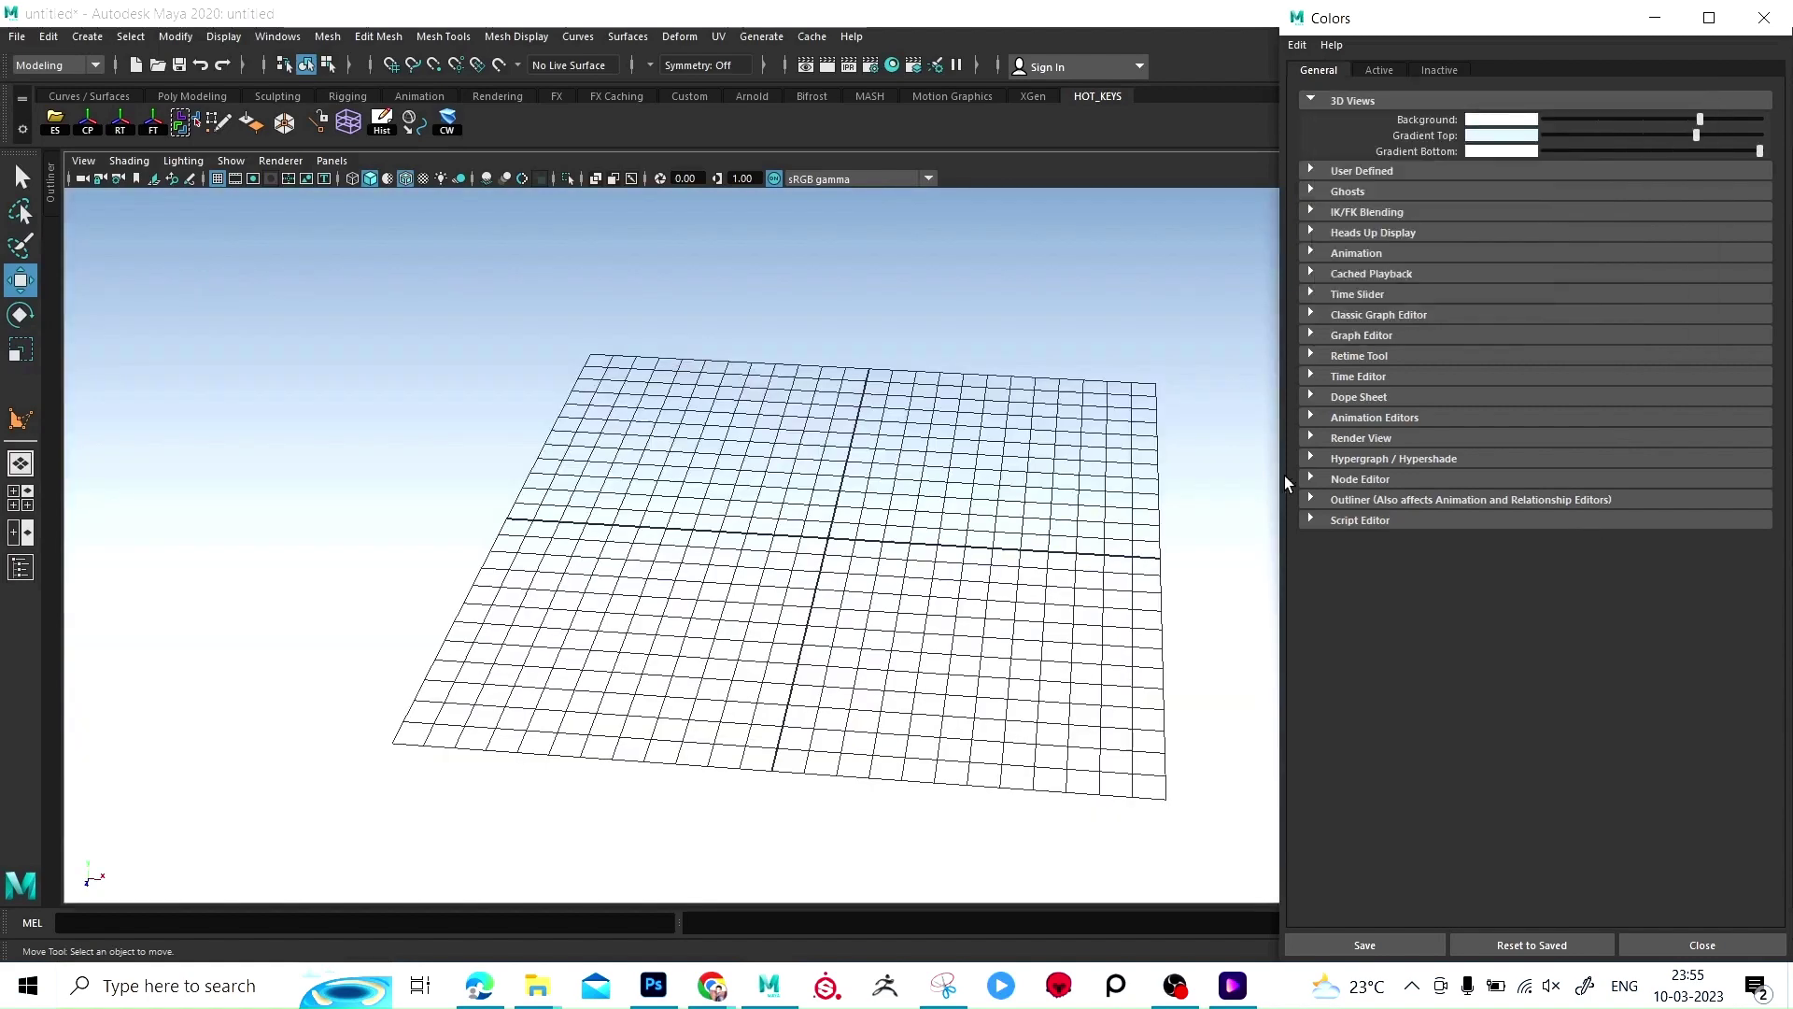
pyautogui.keyDown('alt'); pyautogui.moveTo(965, 488); pyautogui.dragTo(784, 502); pyautogui.keyUp('alt')
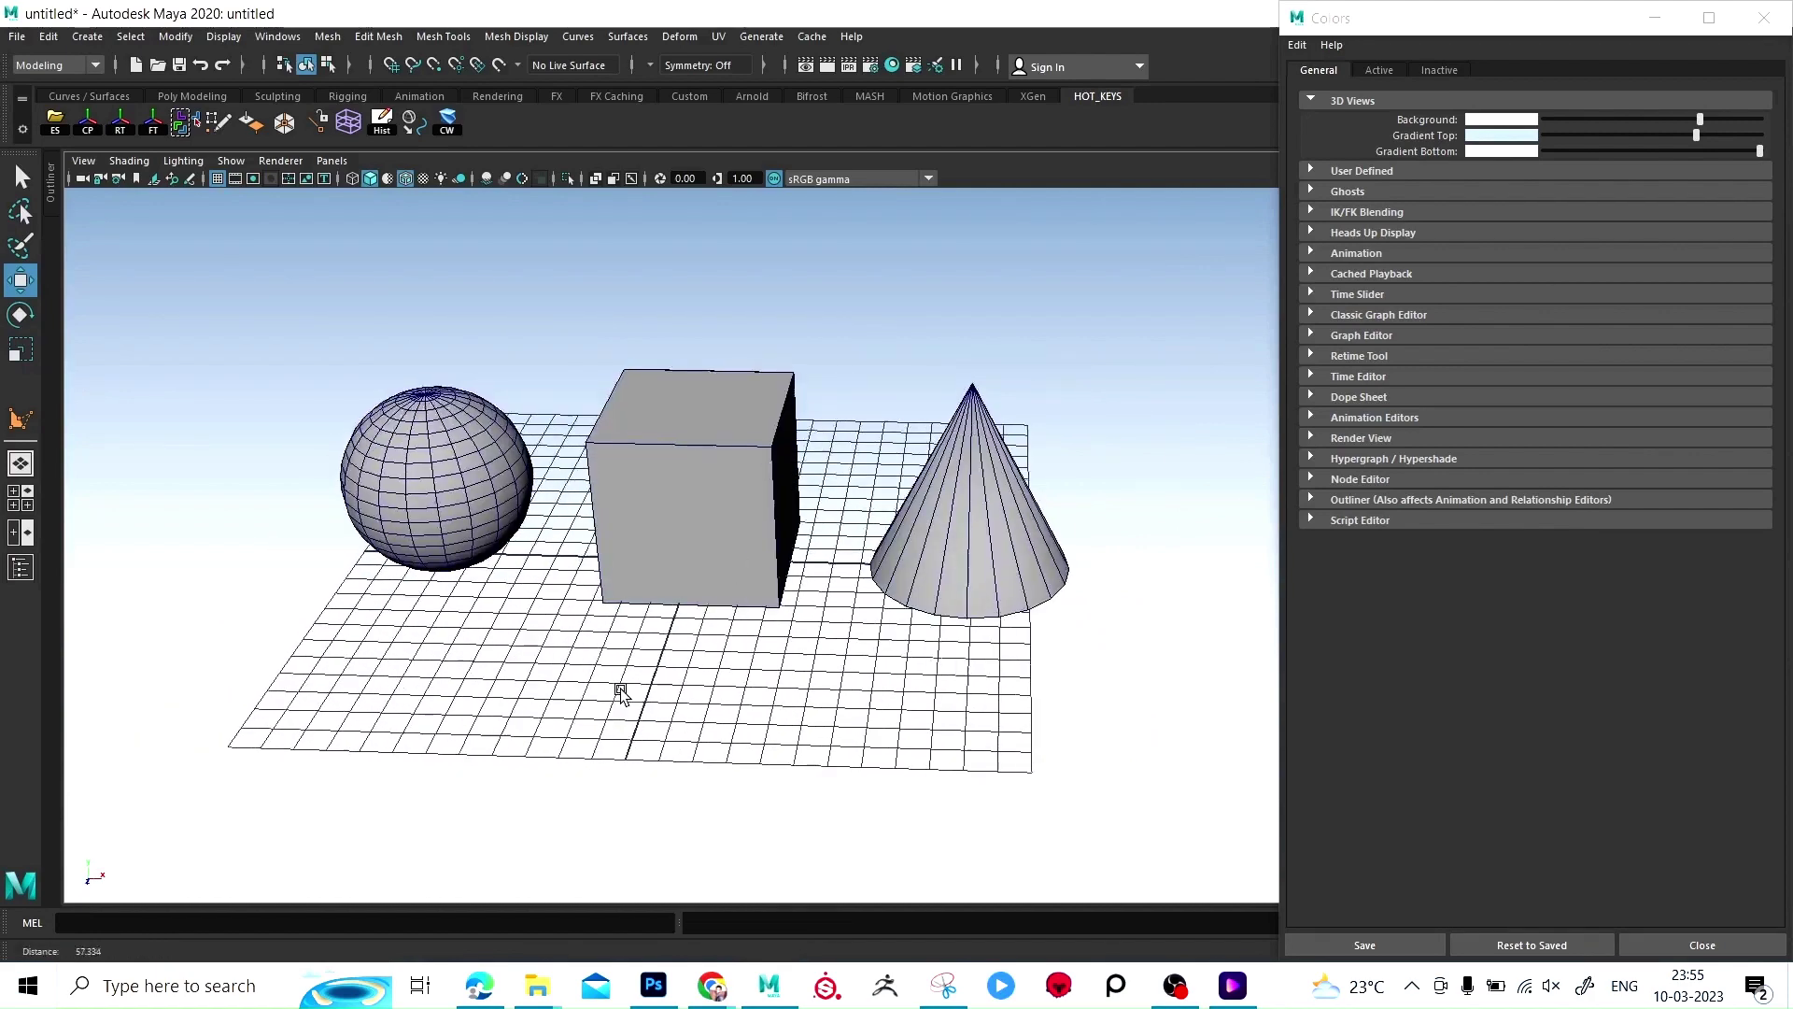
# Step: Show the Active selection colours with the General section expanded
pyautogui.scroll(3, 626, 689)
pyautogui.keyDown('alt'); pyautogui.moveTo(633, 692); pyautogui.dragTo(724, 692, button='middle'); pyautogui.keyUp('alt')
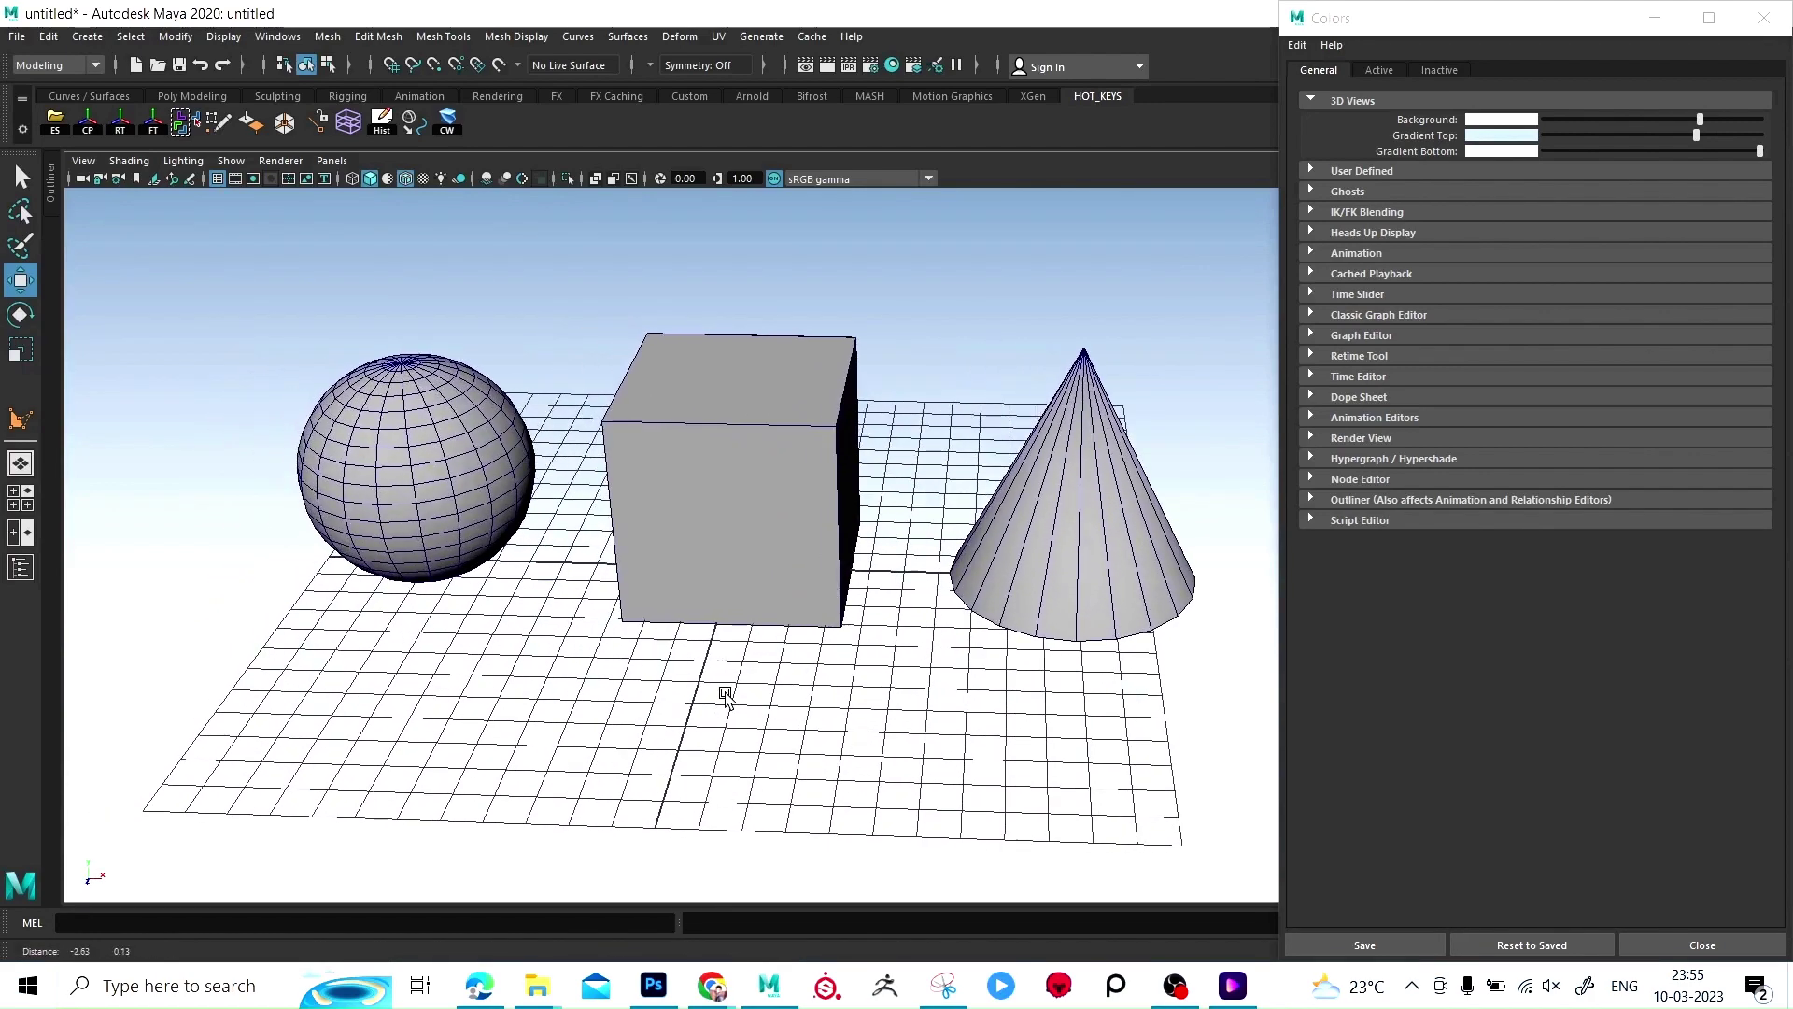
pyautogui.click(1381, 72)
pyautogui.click(1349, 143)
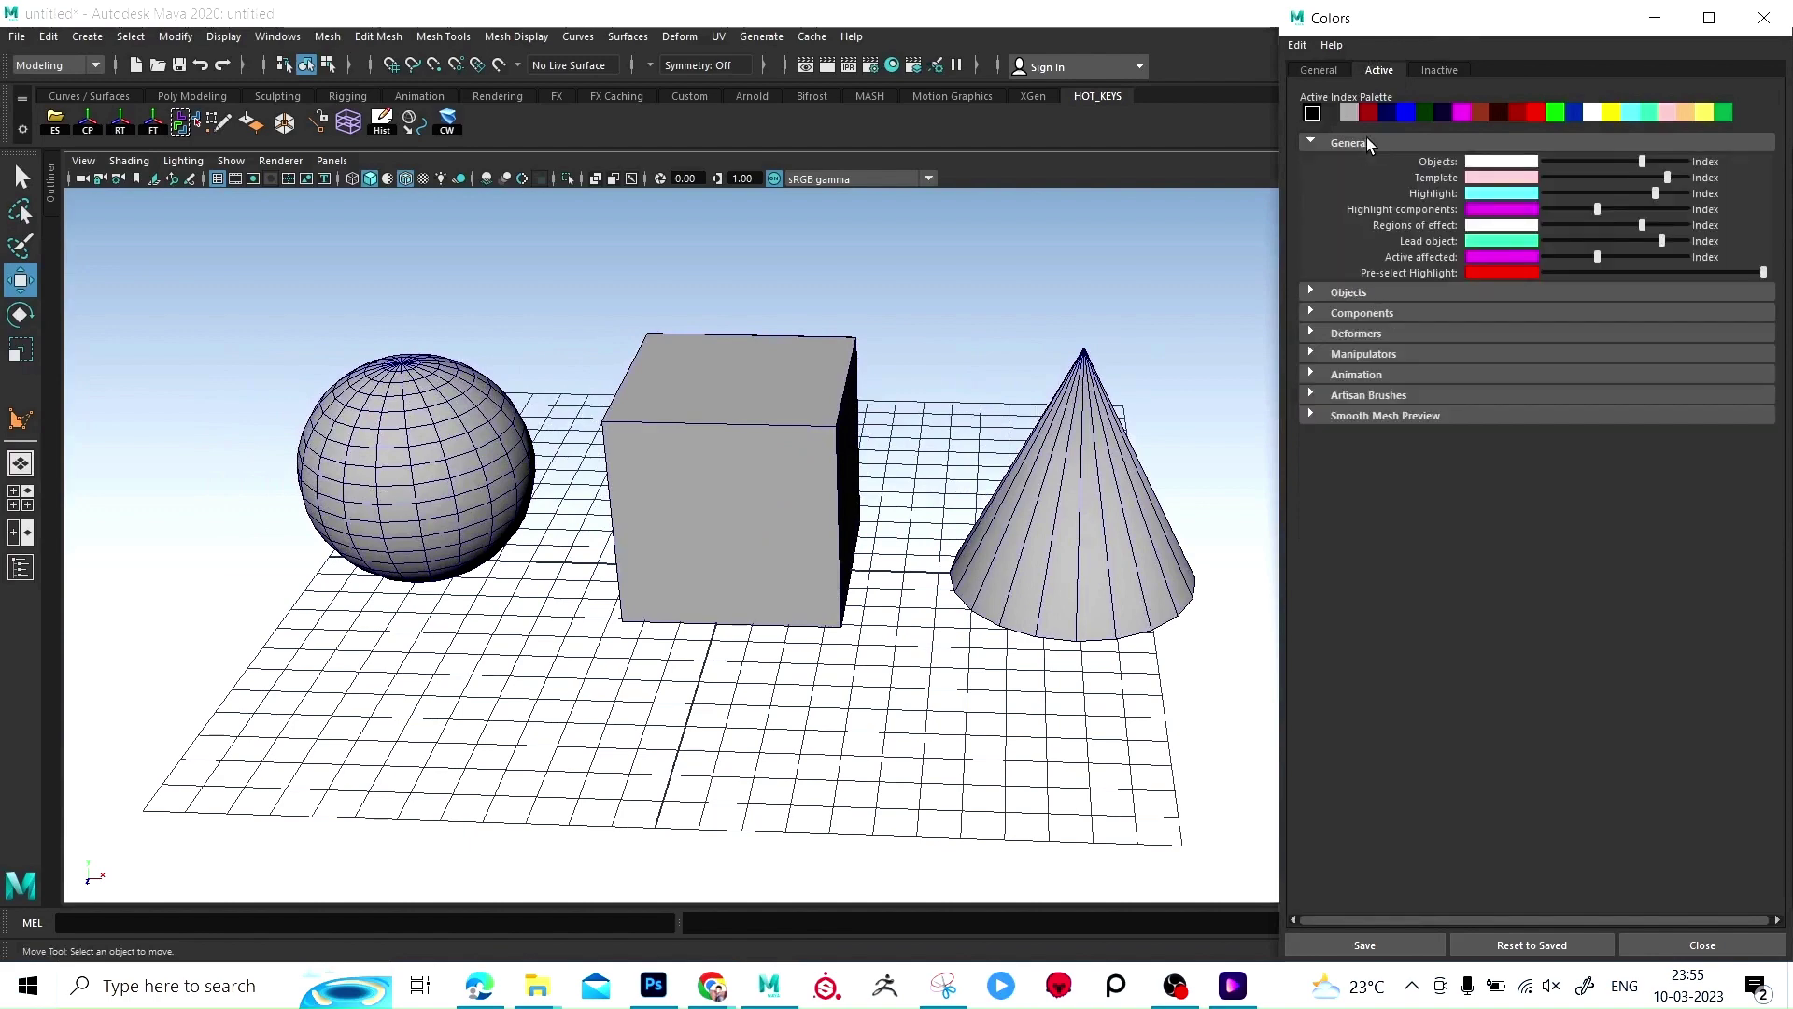
pyautogui.scroll(1, 809, 367)
pyautogui.scroll(2, 824, 379)
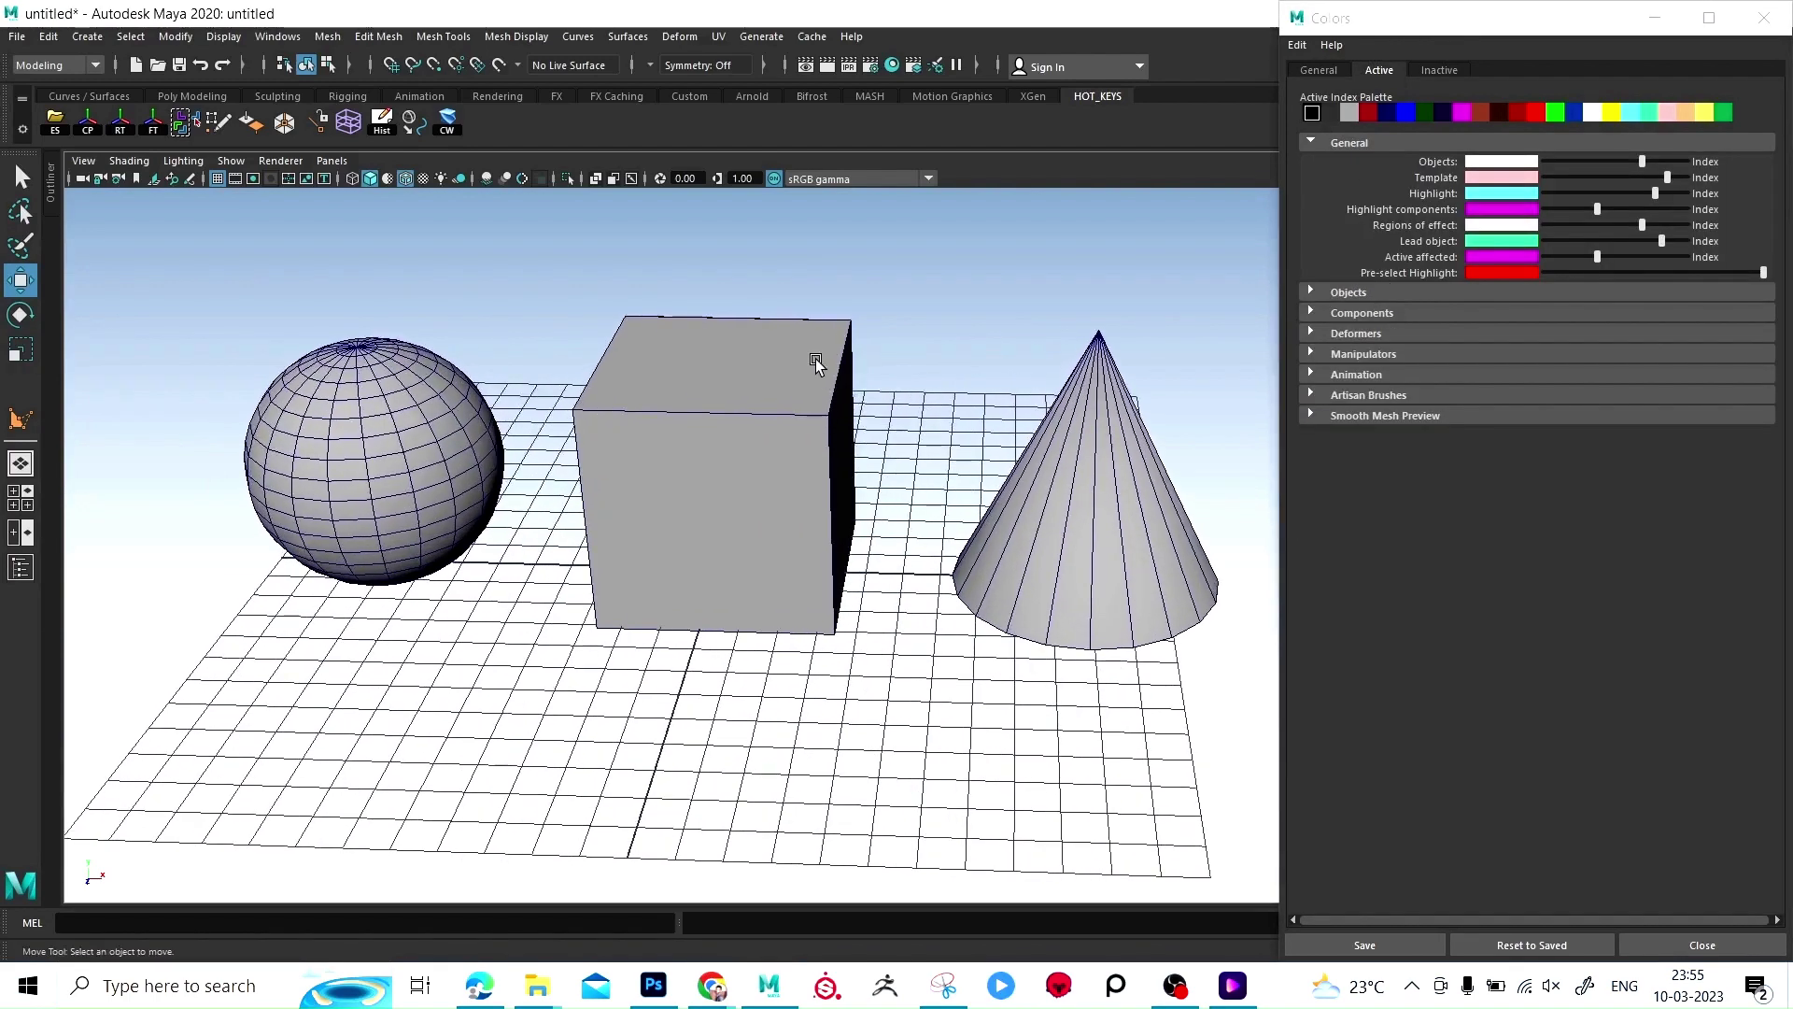
# Step: Select the whole sphere and darken the active Highlight colour
pyautogui.click(645, 412)
pyautogui.scroll(2, 725, 449)
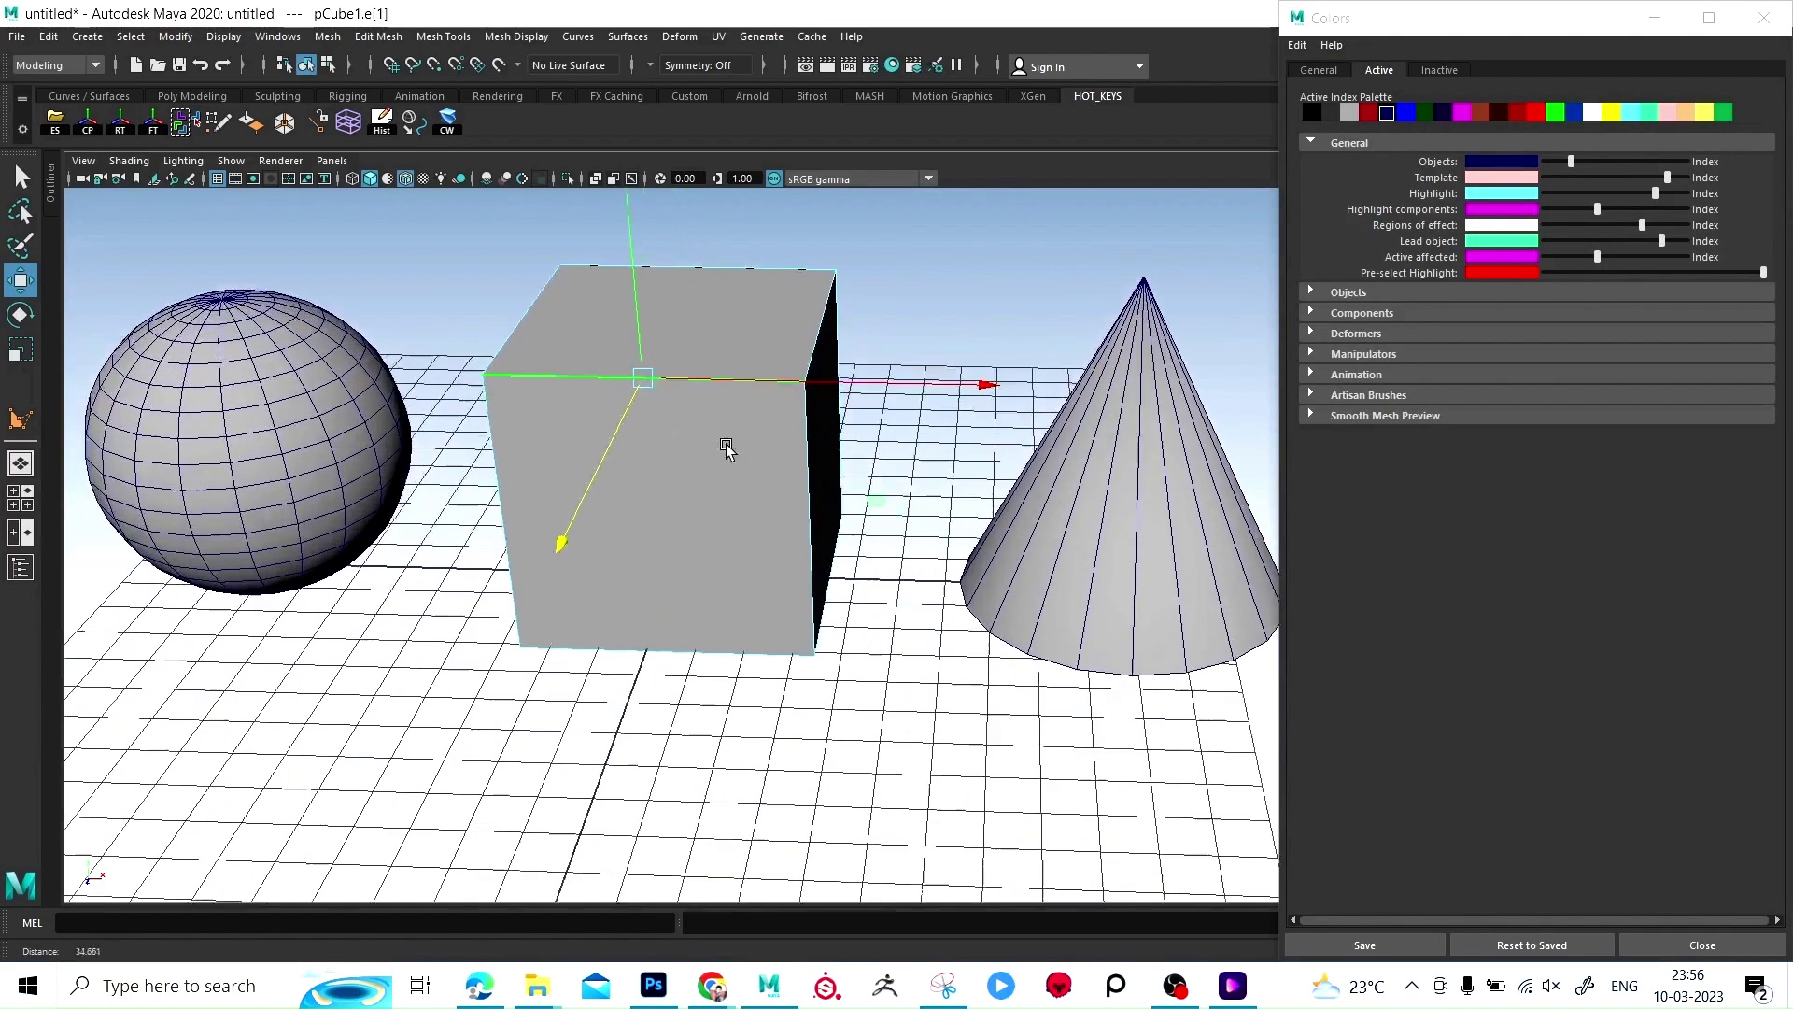
pyautogui.scroll(2, 830, 528)
pyautogui.keyDown('alt'); pyautogui.moveTo(829, 528); pyautogui.dragTo(904, 400, button='middle'); pyautogui.keyUp('alt')
pyautogui.scroll(3, 860, 388)
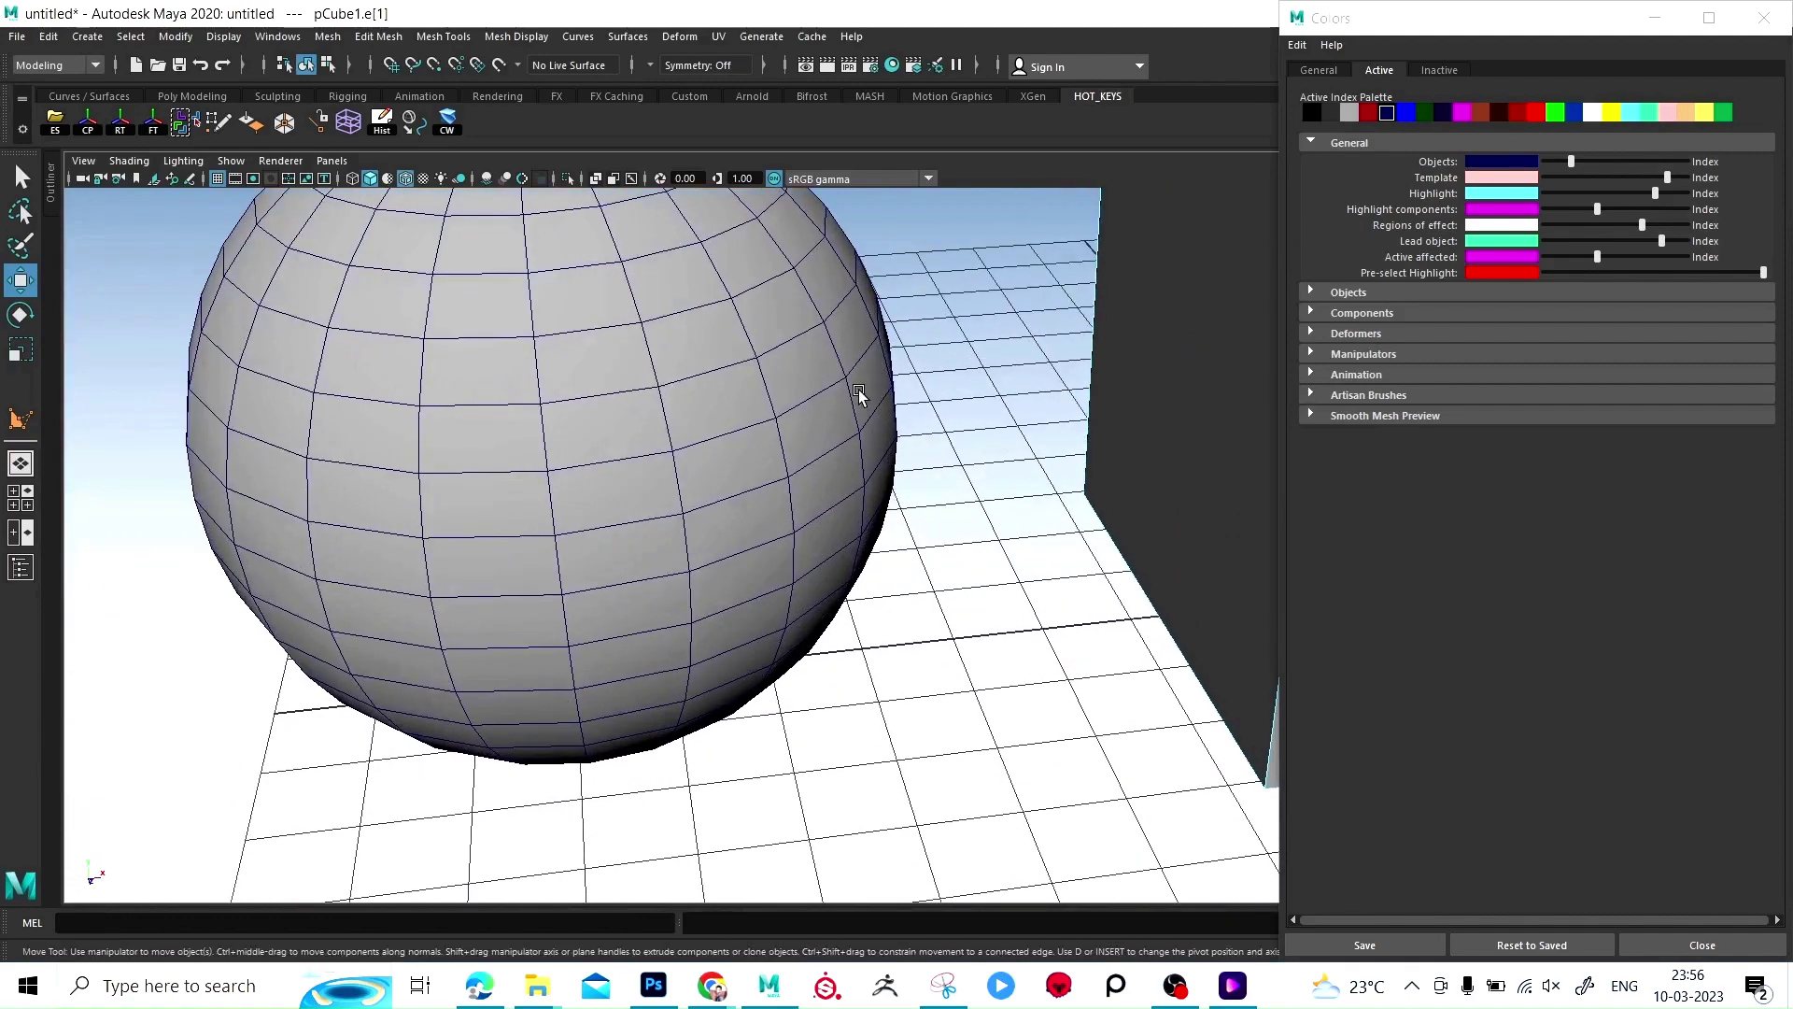
pyautogui.click(714, 448)
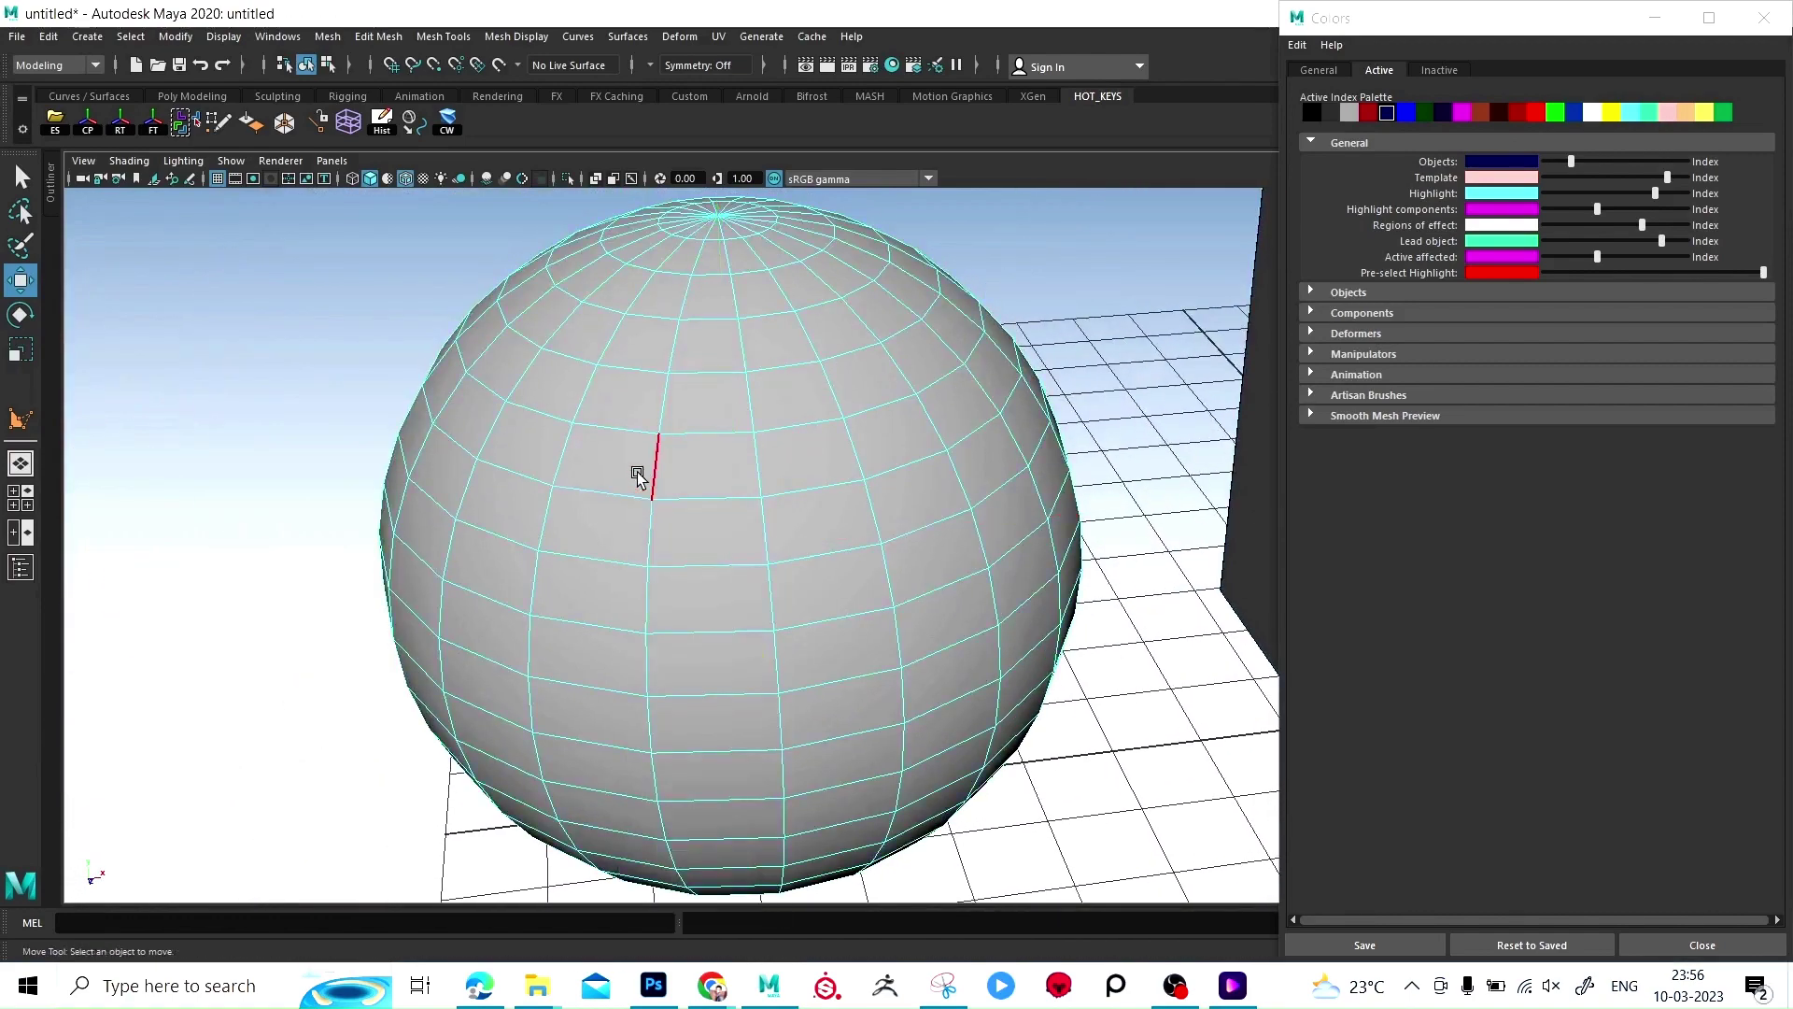
pyautogui.click(1429, 194)
pyautogui.moveTo(1654, 194); pyautogui.dragTo(1587, 194)
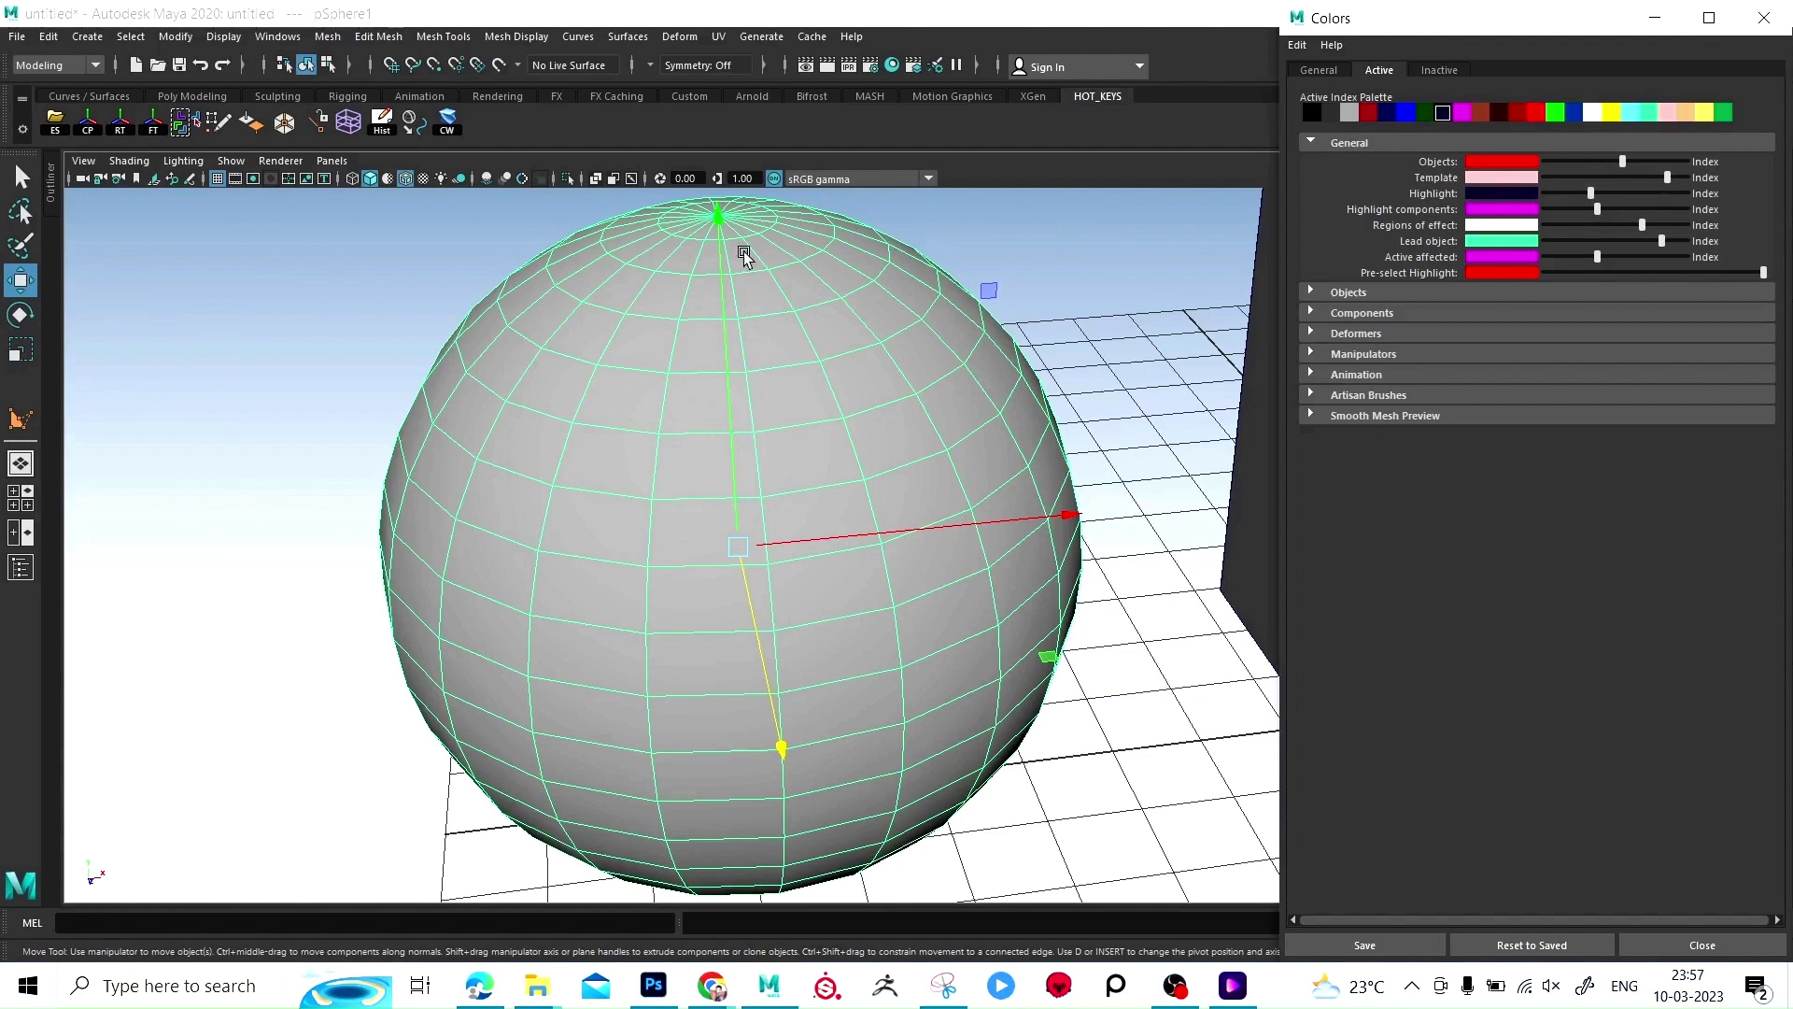
# Step: Put the sphere in edge selection and try blue, navy and dark red Highlight colours, ending on green
pyautogui.click(620, 425)
pyautogui.moveTo(696, 414); pyautogui.dragTo(712, 172, button='right')
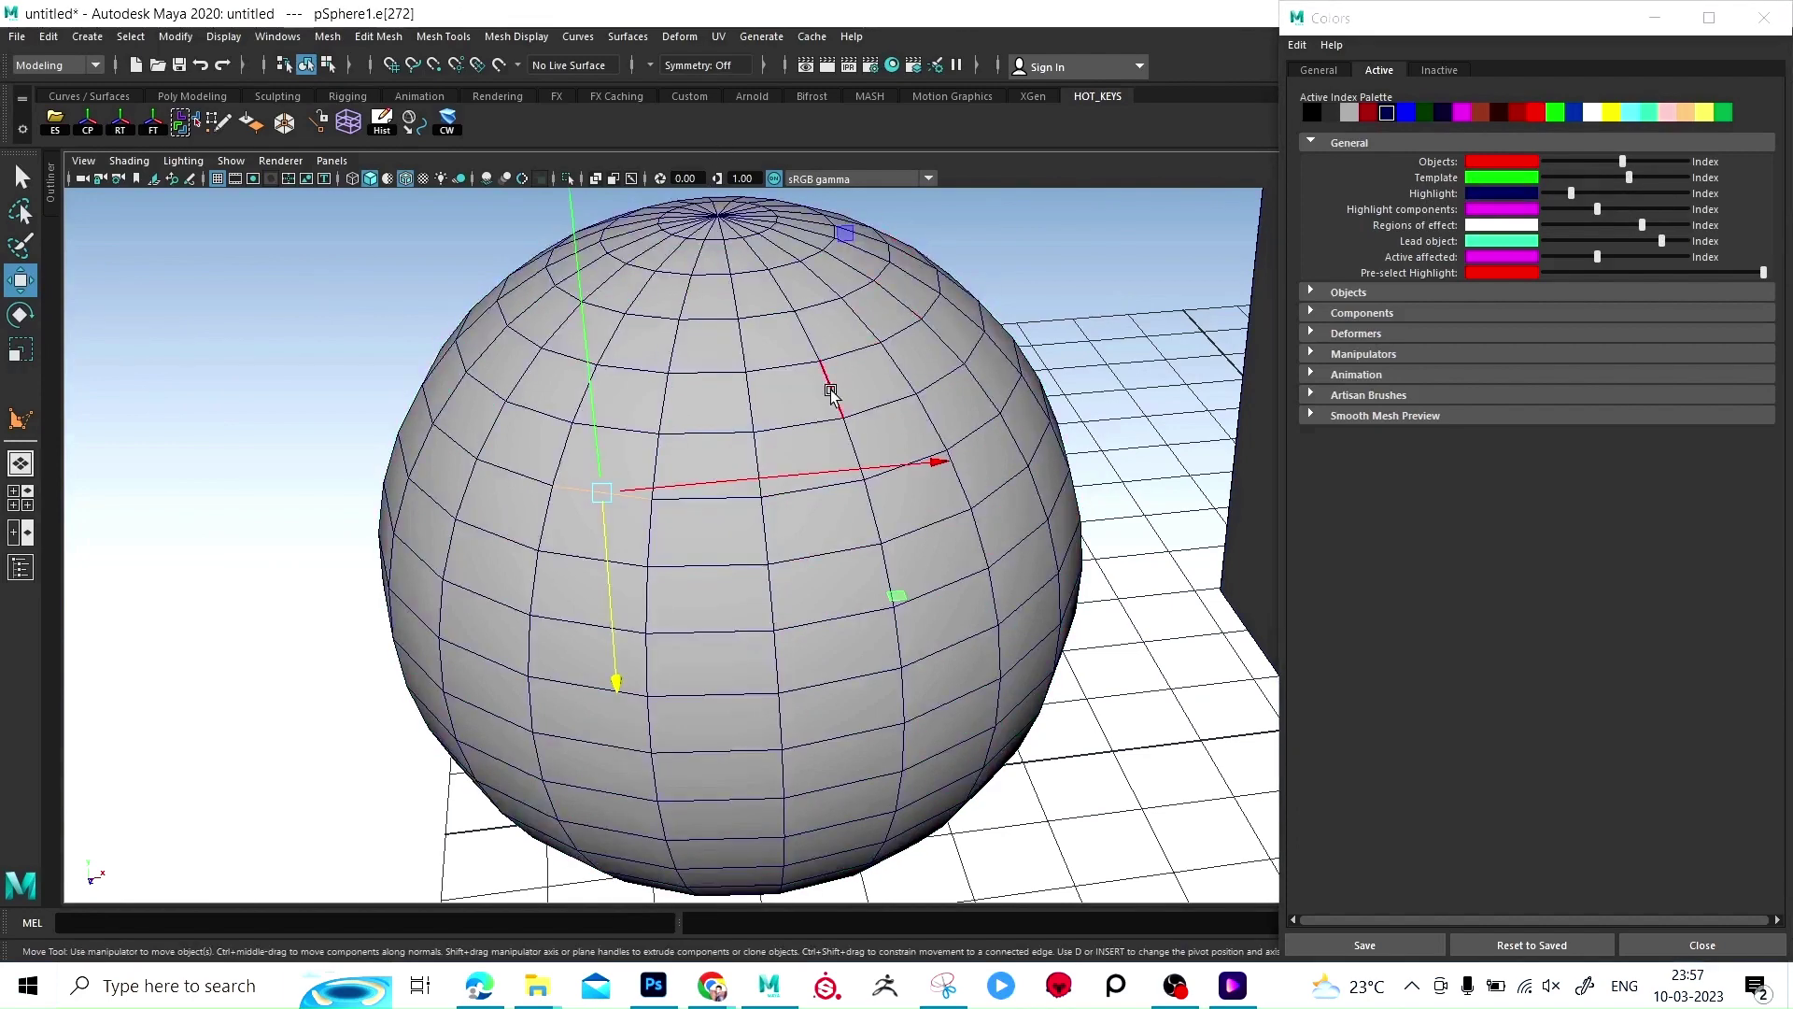
pyautogui.moveTo(1572, 194); pyautogui.dragTo(1629, 194)
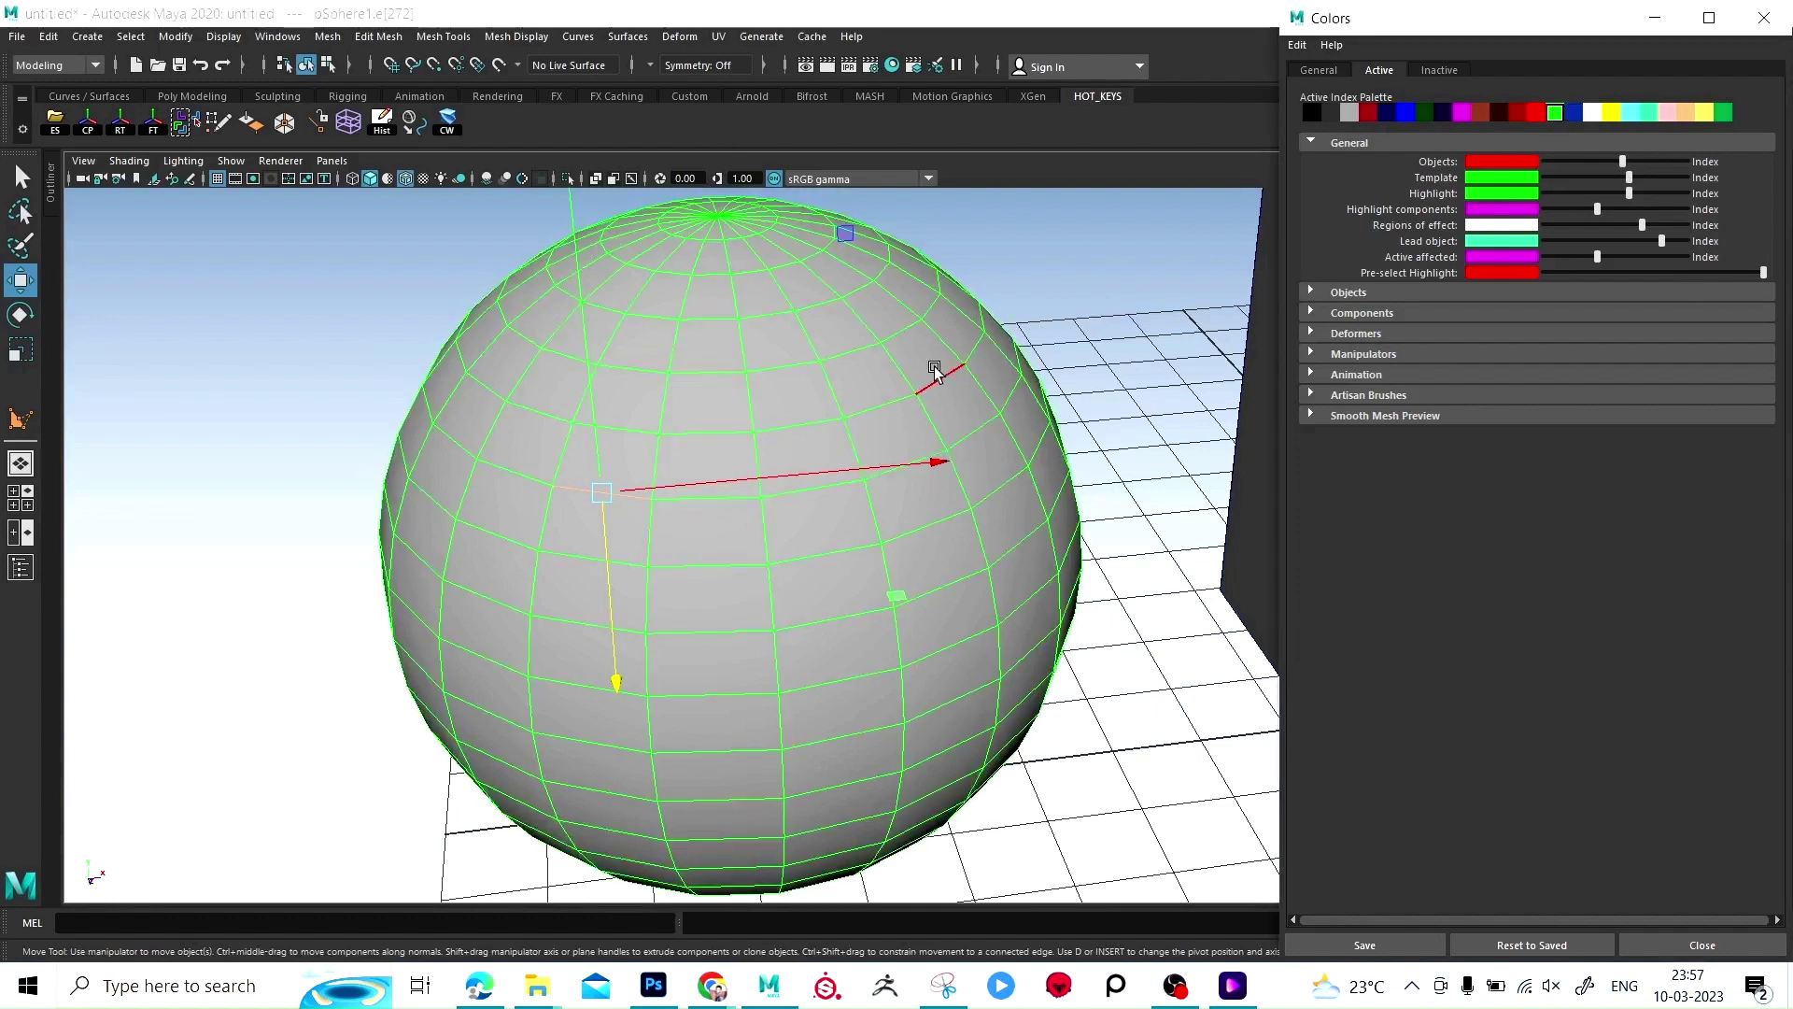
pyautogui.click(1609, 194)
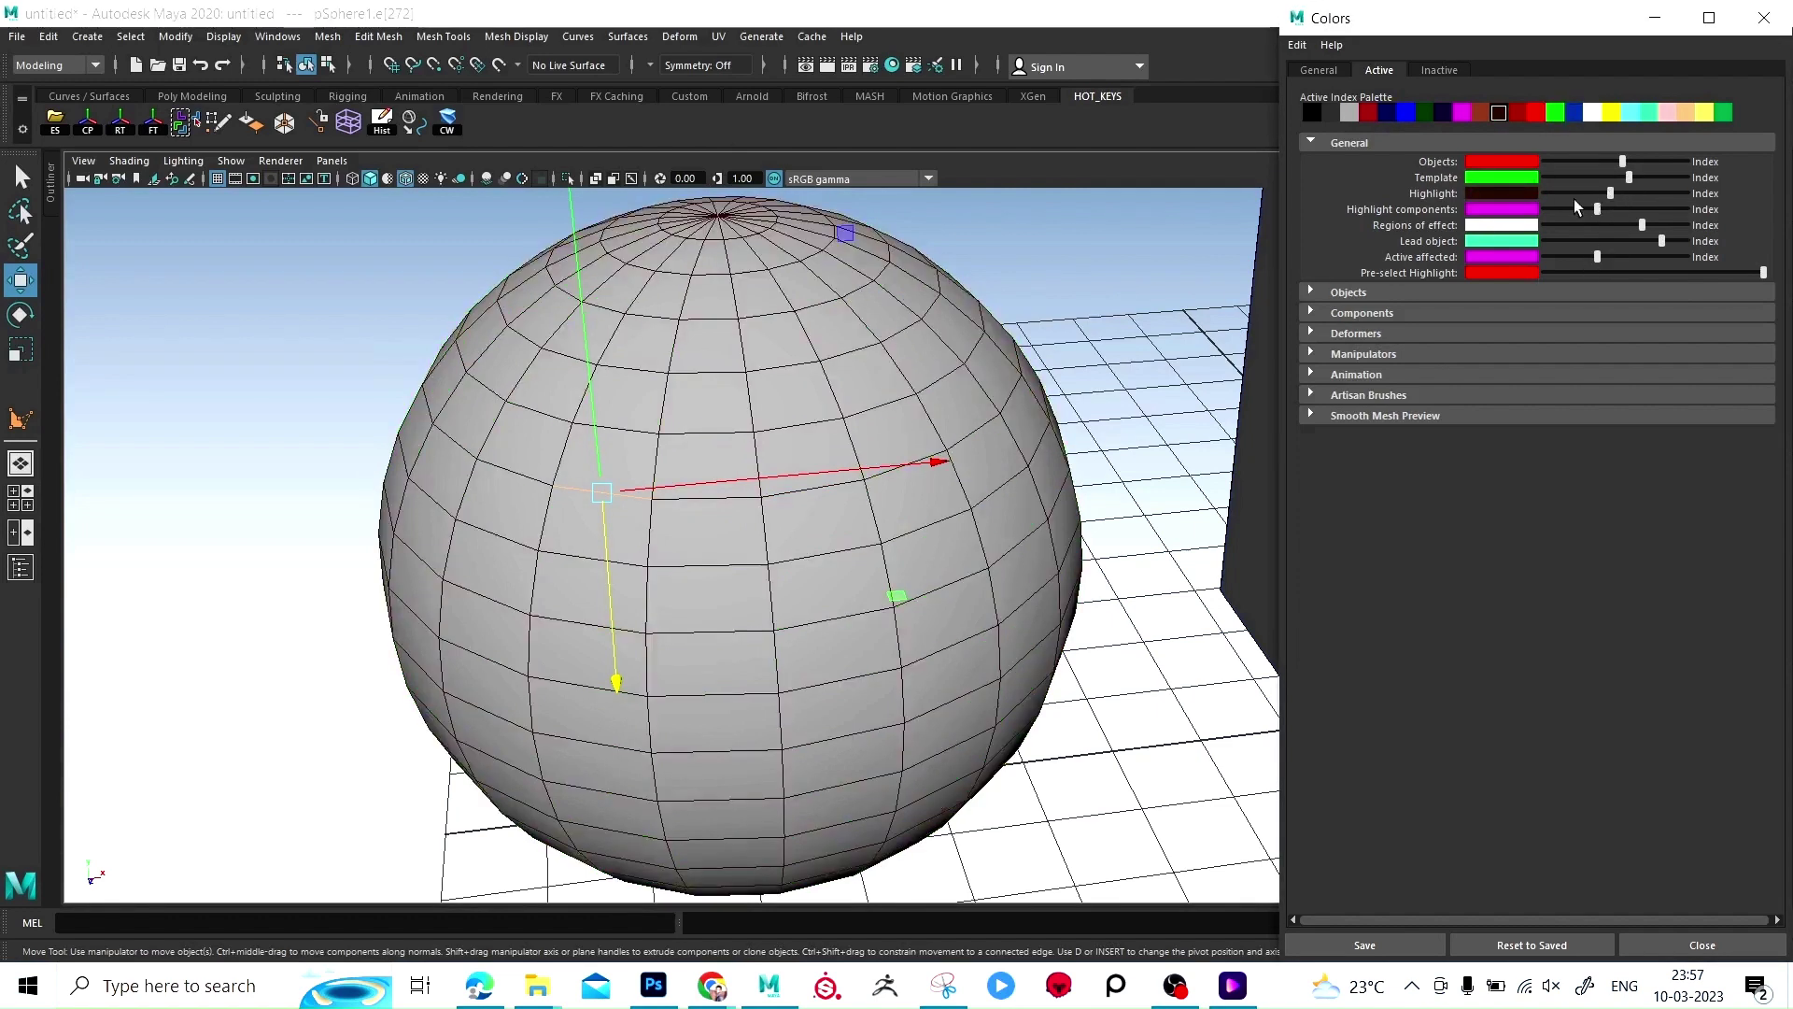
pyautogui.moveTo(1566, 200); pyautogui.dragTo(1583, 196)
pyautogui.moveTo(1617, 199); pyautogui.dragTo(1622, 196)
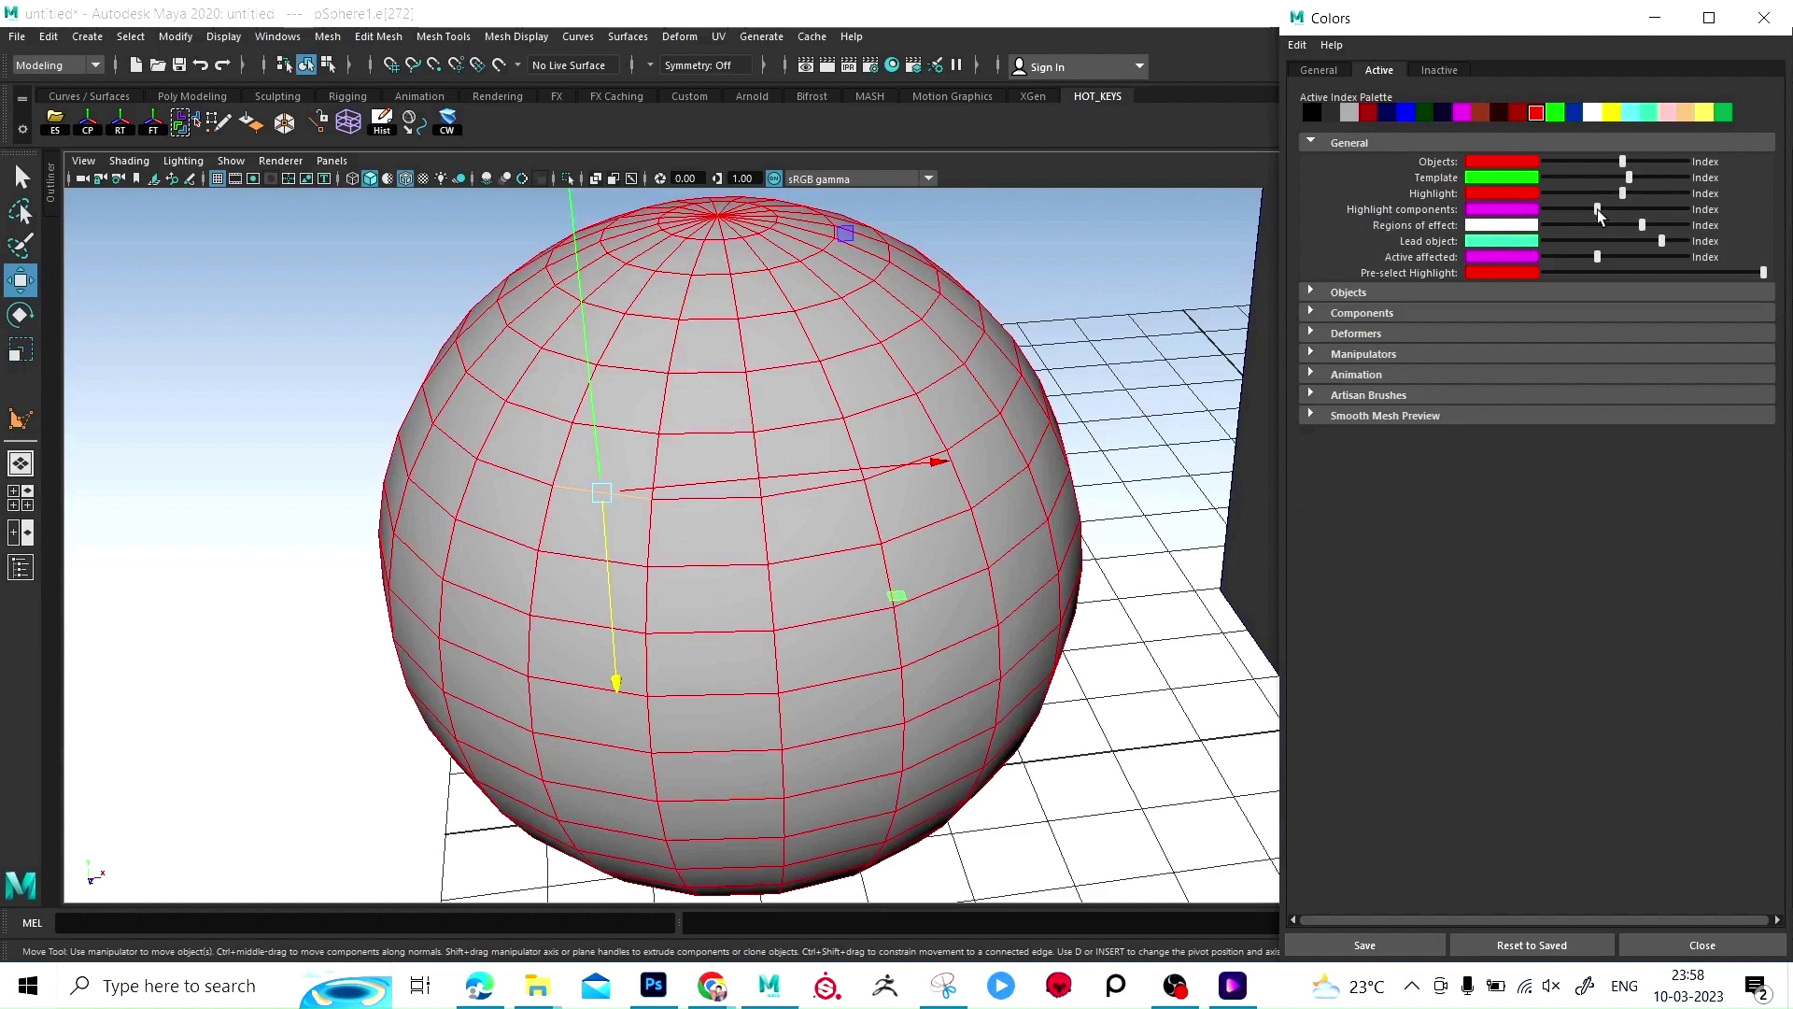
pyautogui.moveTo(1599, 214)
pyautogui.mouseDown()
pyautogui.moveTo(1610, 193)
pyautogui.moveTo(1563, 211)
pyautogui.mouseUp()
pyautogui.click(1627, 193)
# Step: Switch the sphere to vertex selection, select vertices, and set the Highlight colour to red
pyautogui.moveTo(640, 422); pyautogui.dragTo(641, 375, button='right')
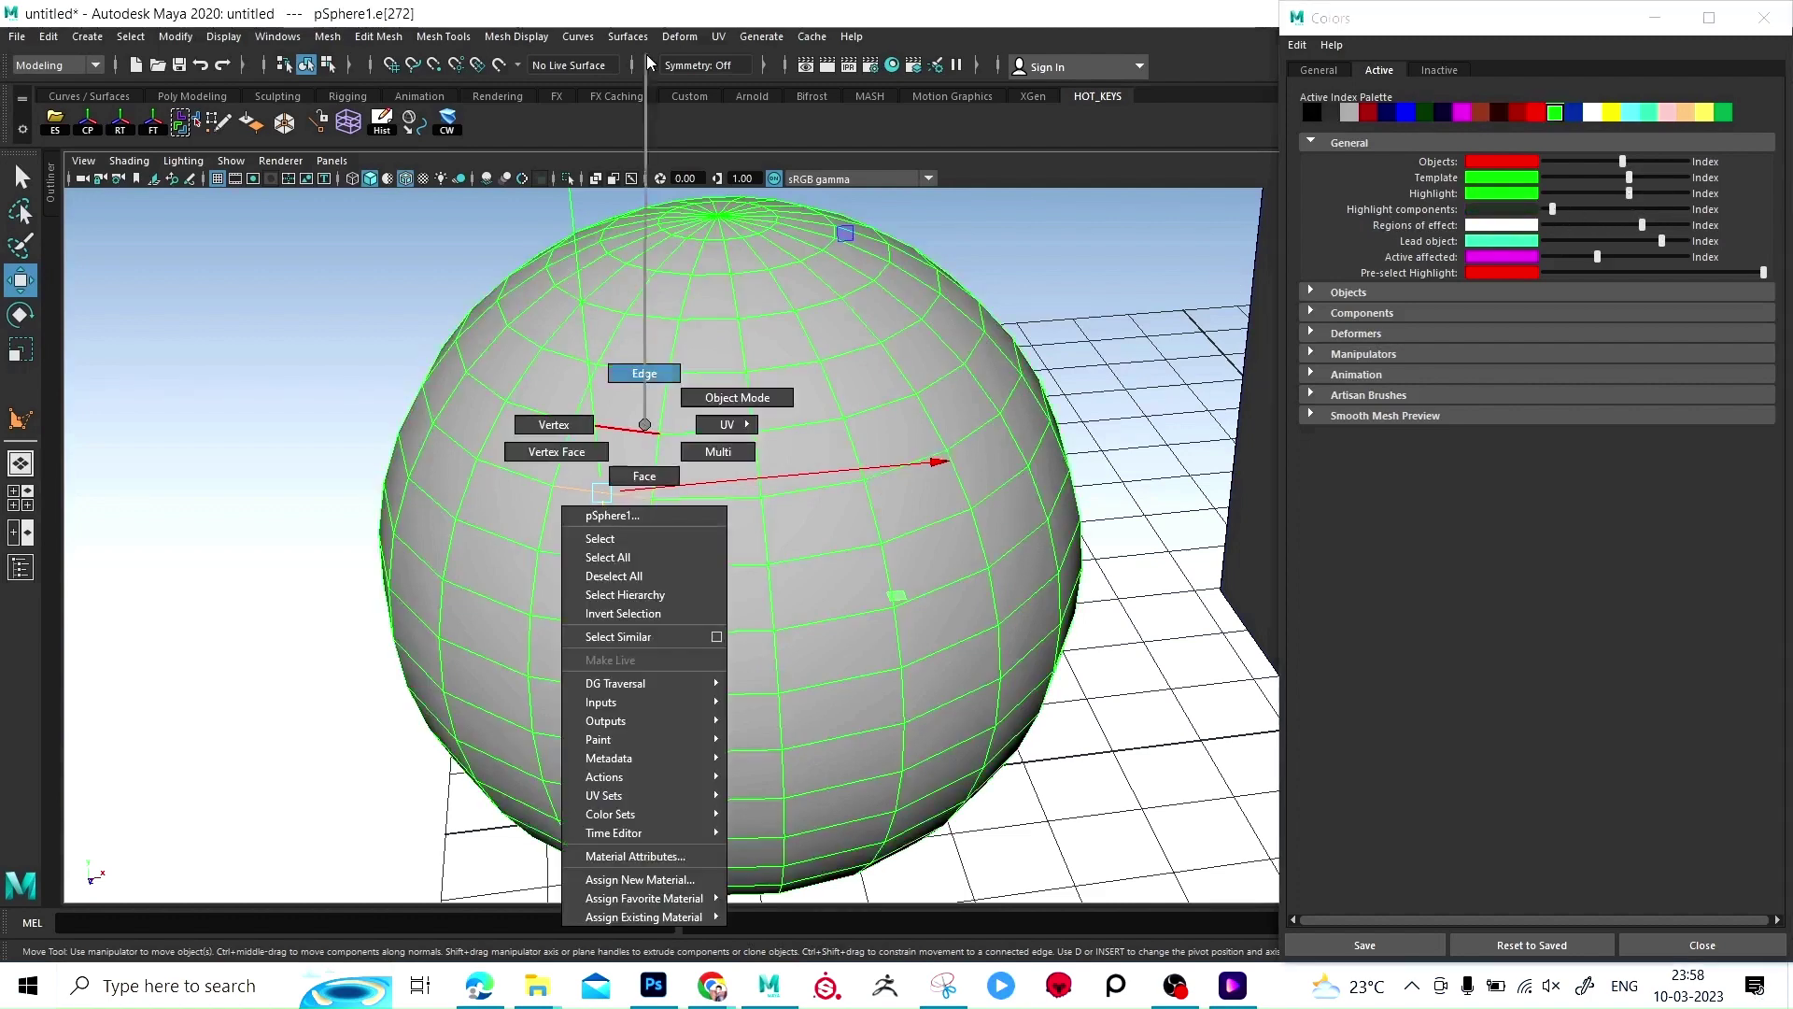
pyautogui.click(725, 388)
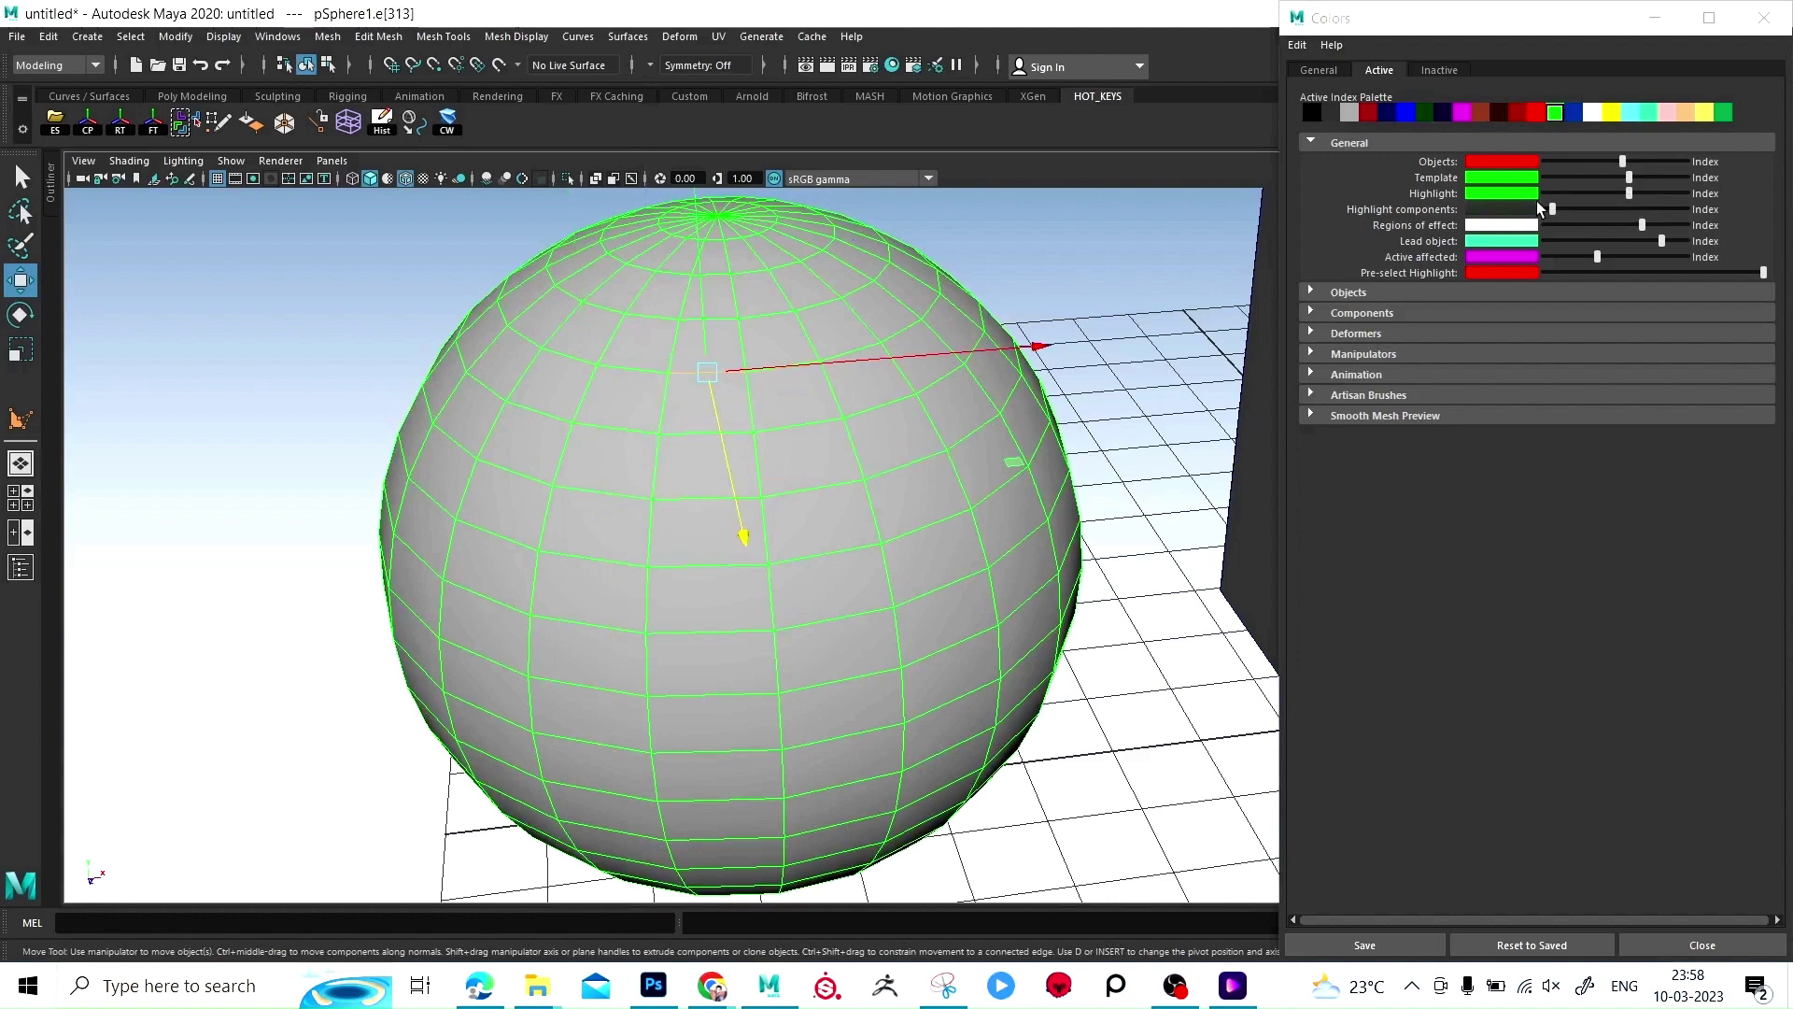
pyautogui.moveTo(725, 305); pyautogui.dragTo(725, 252, button='right')
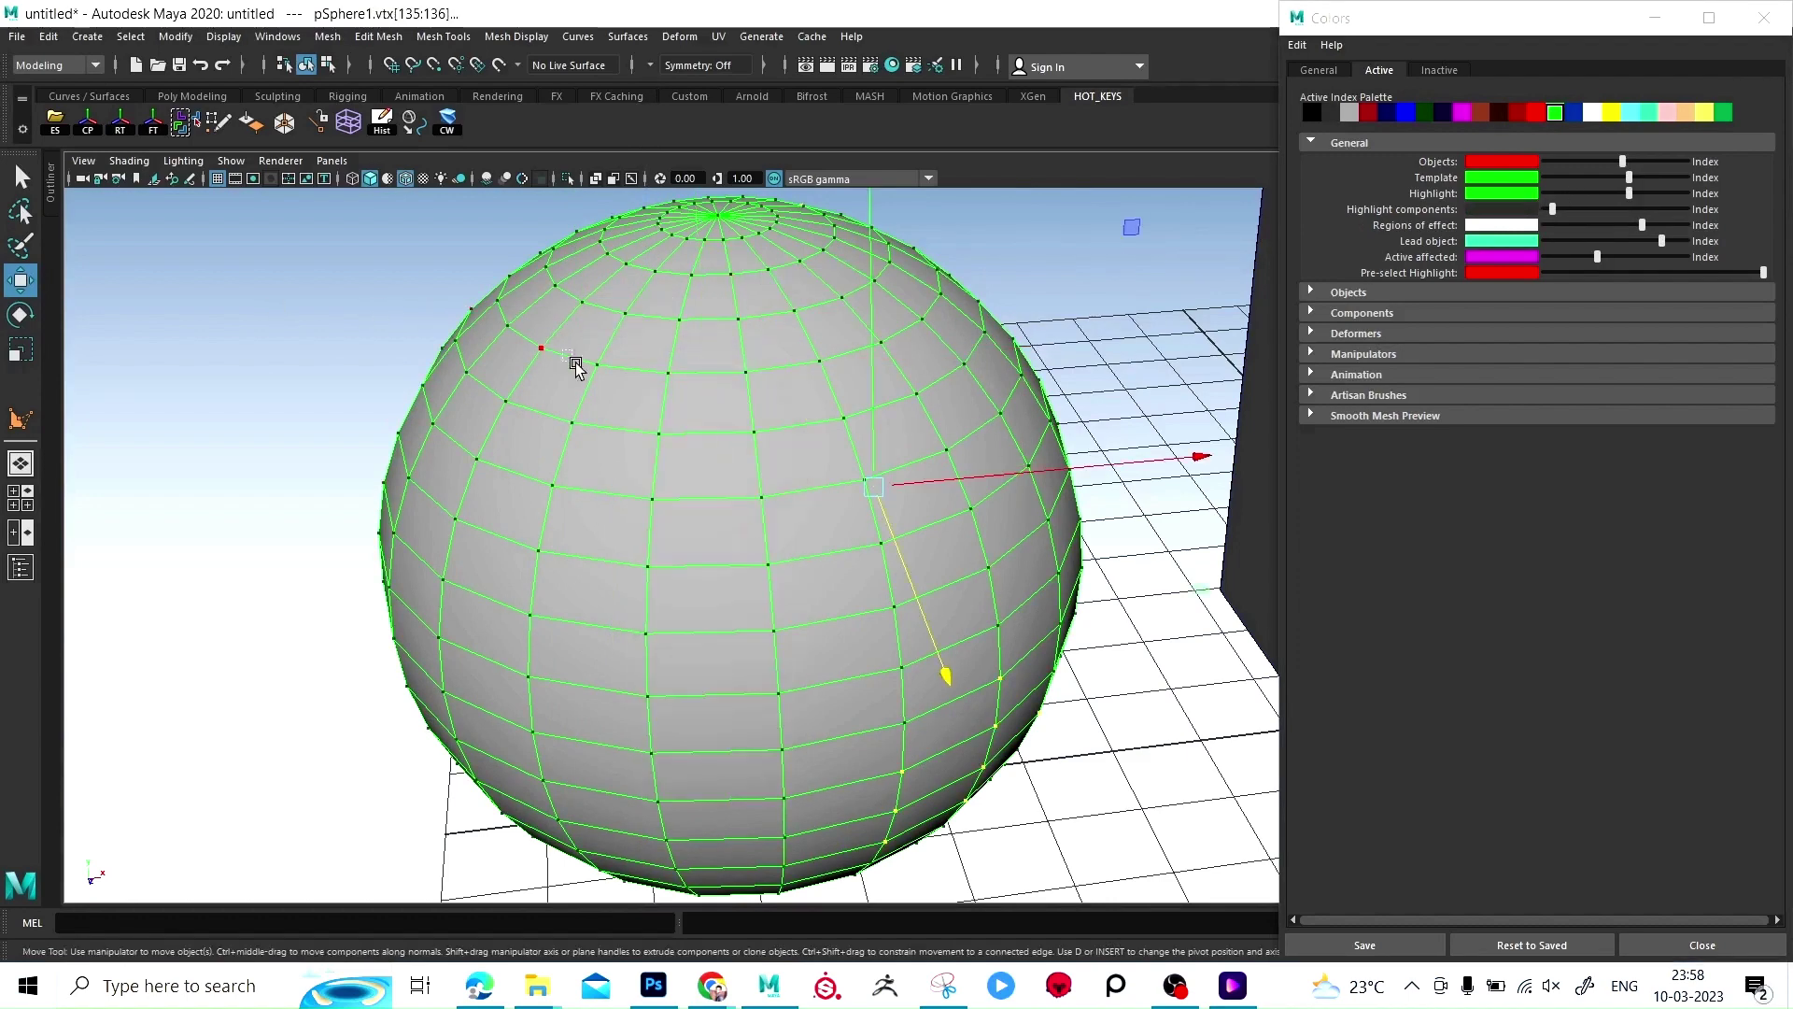
pyautogui.click(575, 366)
pyautogui.click(768, 563)
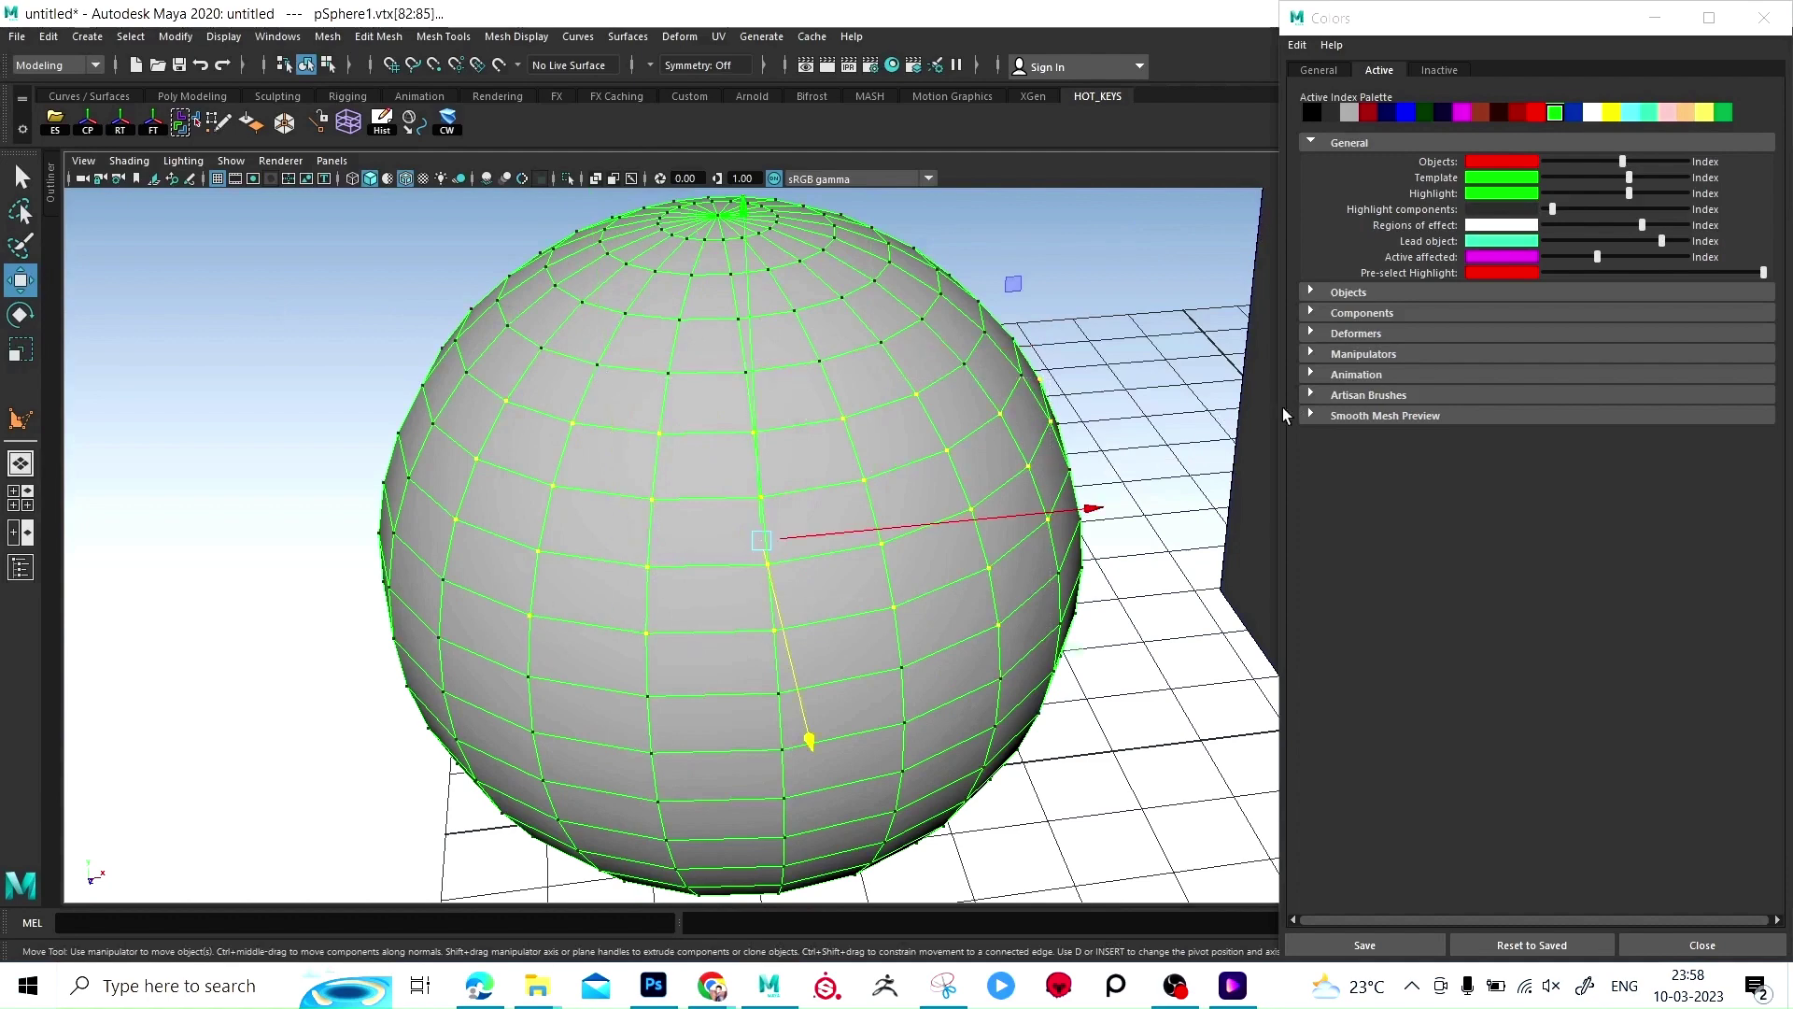
pyautogui.moveTo(1579, 216)
pyautogui.mouseDown()
pyautogui.moveTo(1649, 208)
pyautogui.moveTo(1604, 211)
pyautogui.mouseUp()
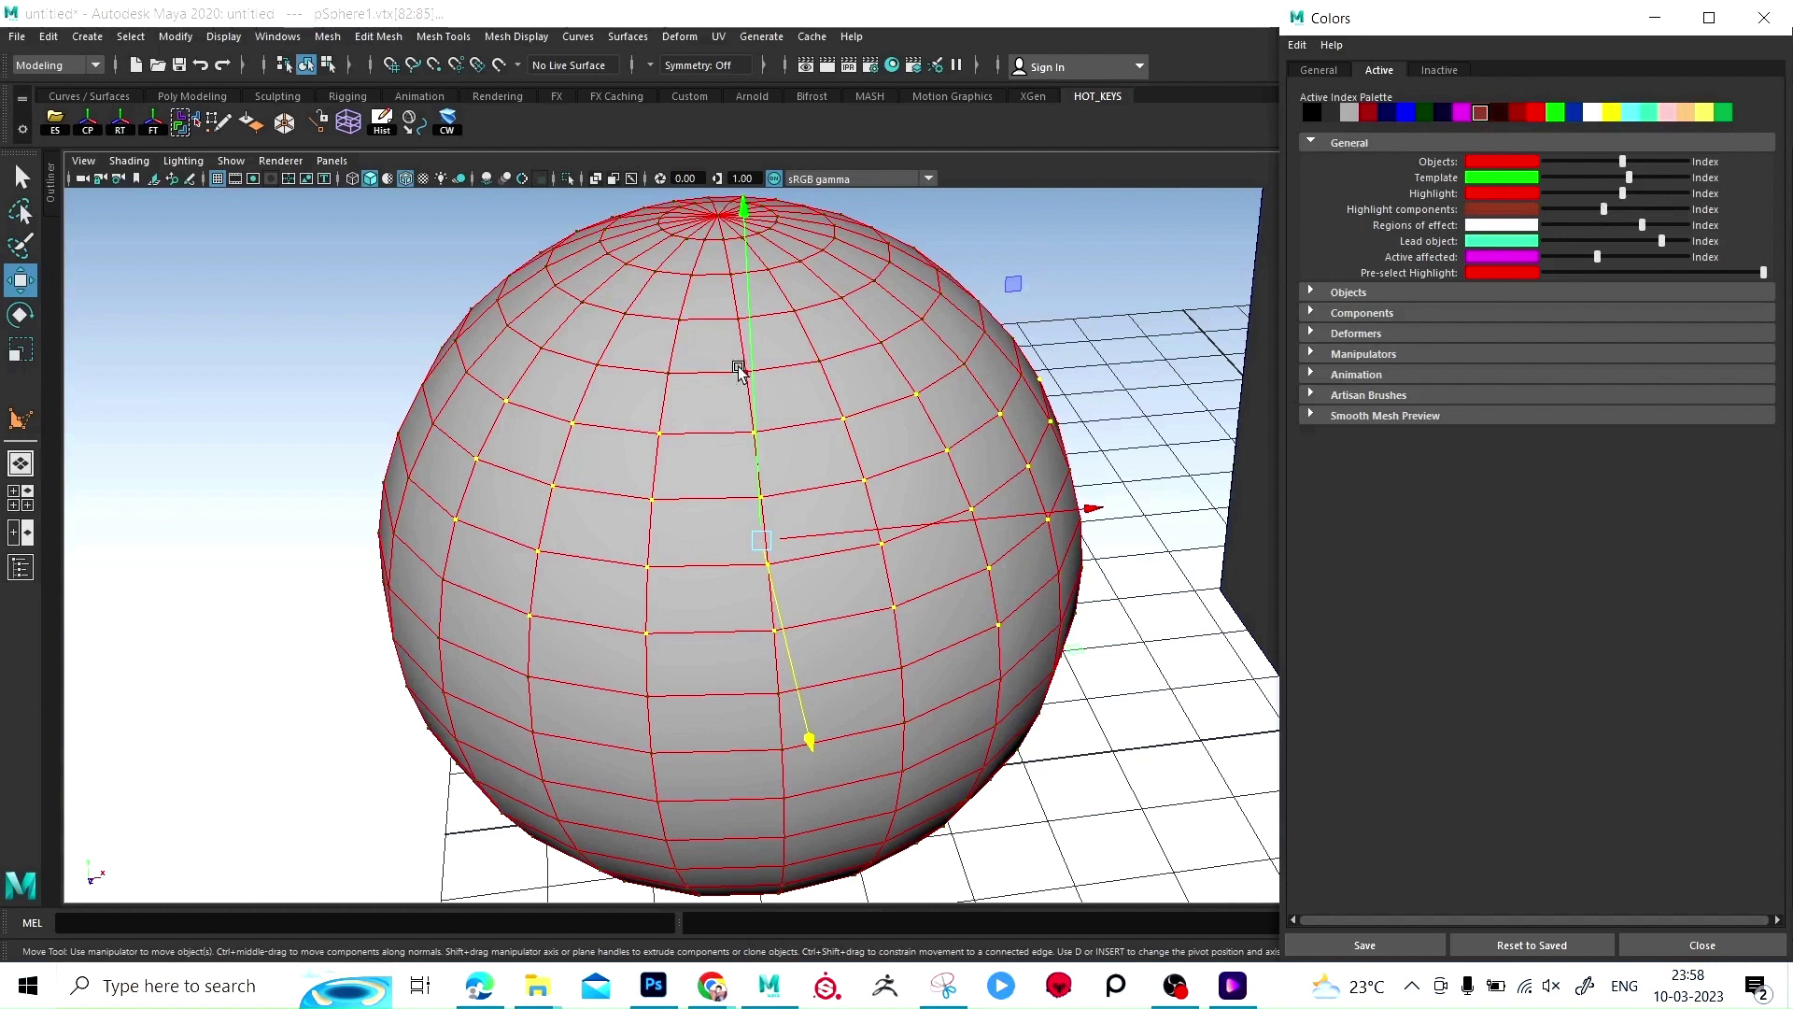
pyautogui.doubleClick(542, 348)
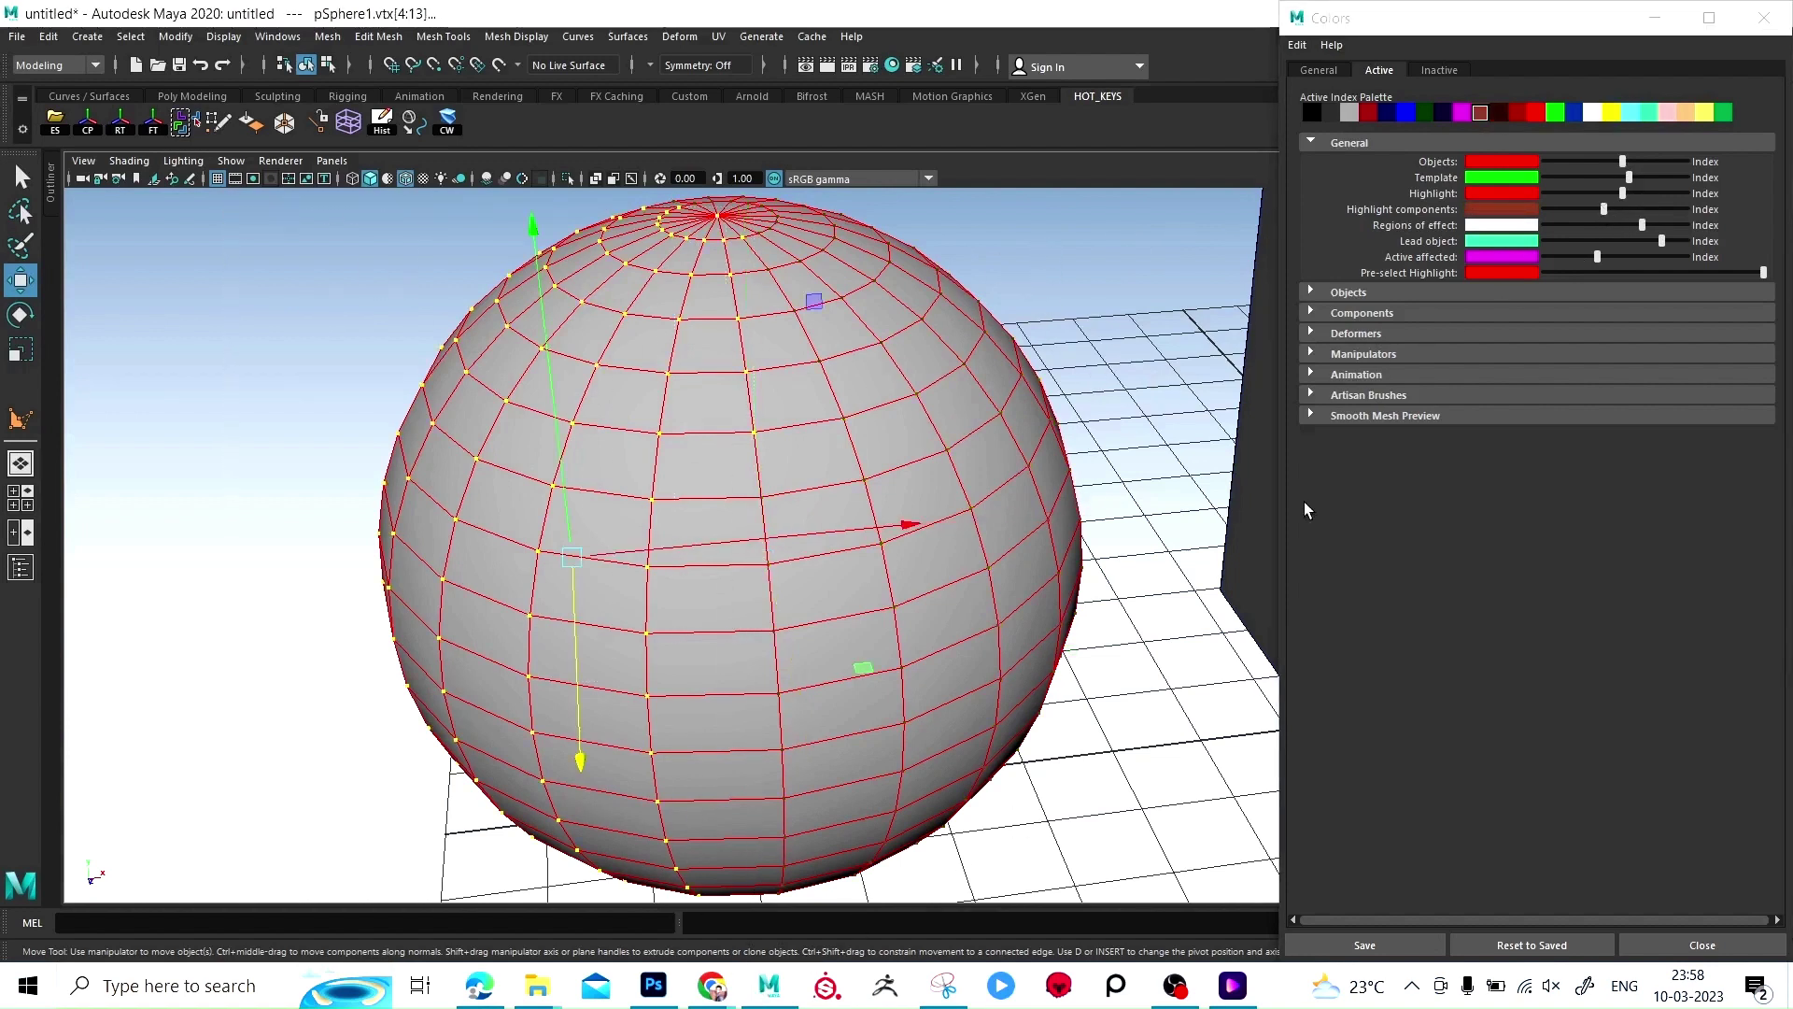
# Step: Switch to the Select Tool and recolour Highlight components green
pyautogui.press('q')
pyautogui.click(1560, 206)
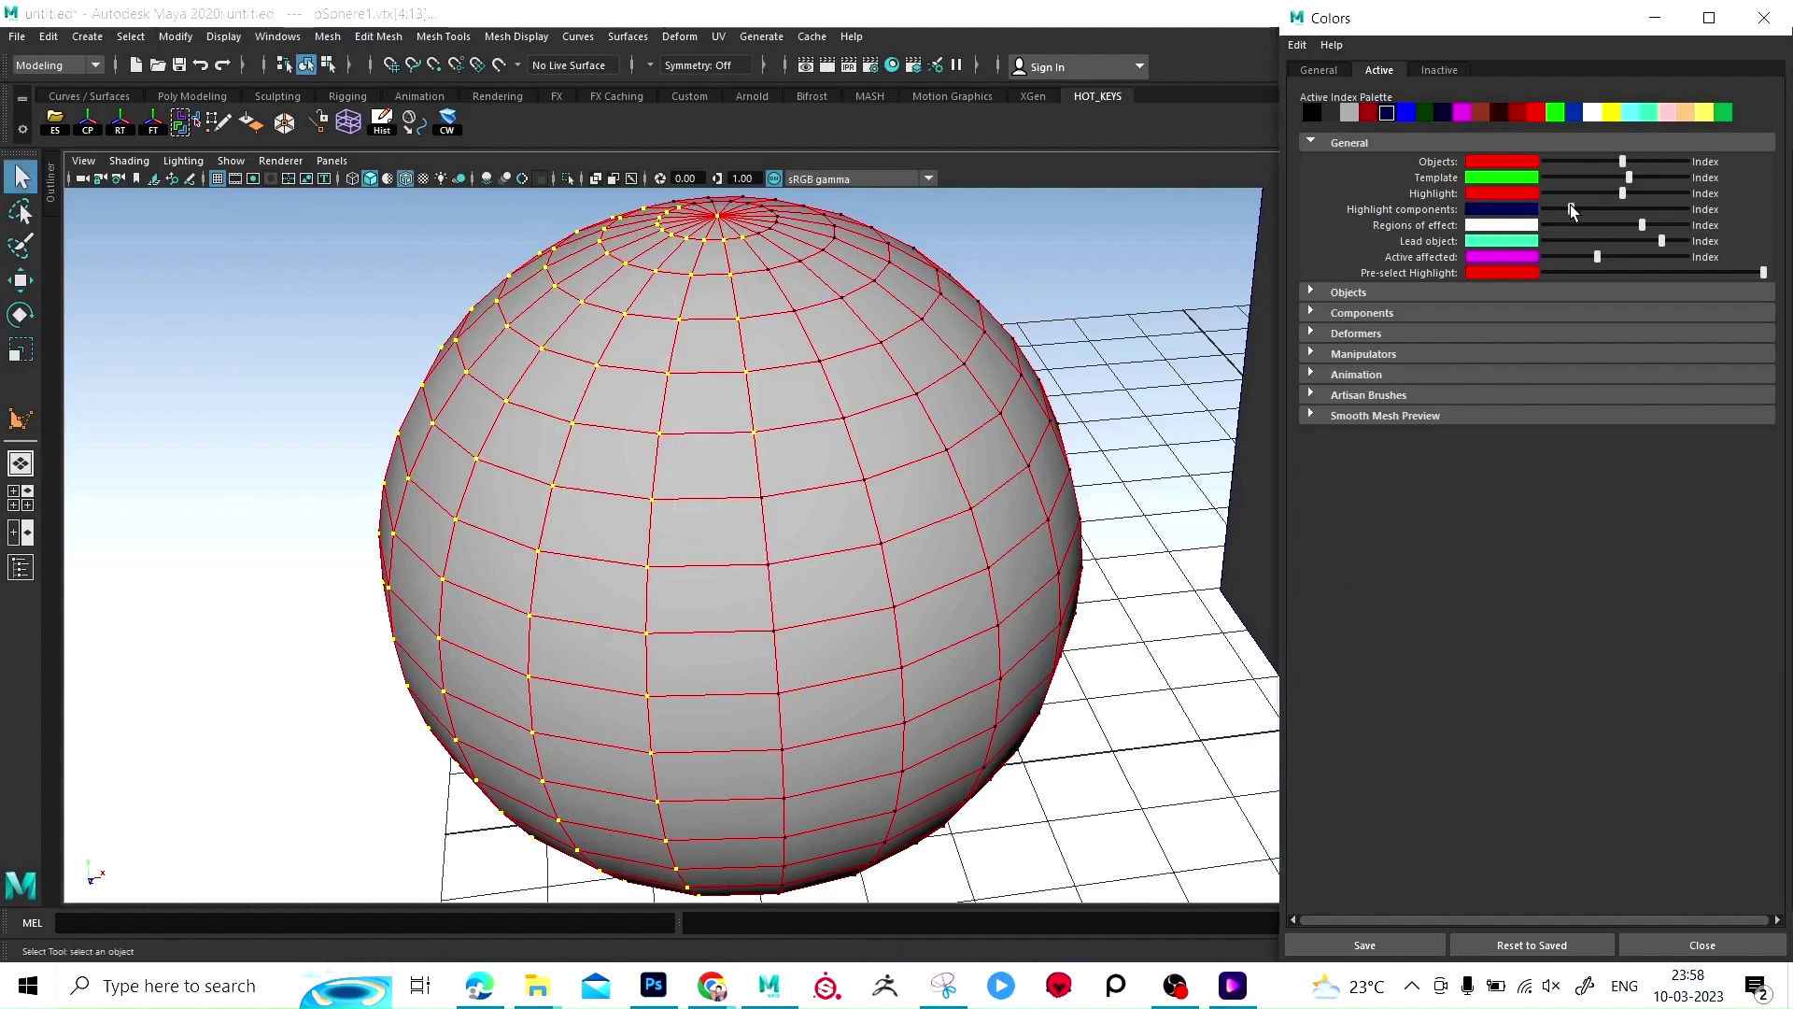
pyautogui.moveTo(1651, 212)
pyautogui.mouseDown()
pyautogui.moveTo(1679, 209)
pyautogui.moveTo(1560, 211)
pyautogui.moveTo(1595, 224)
pyautogui.mouseUp()
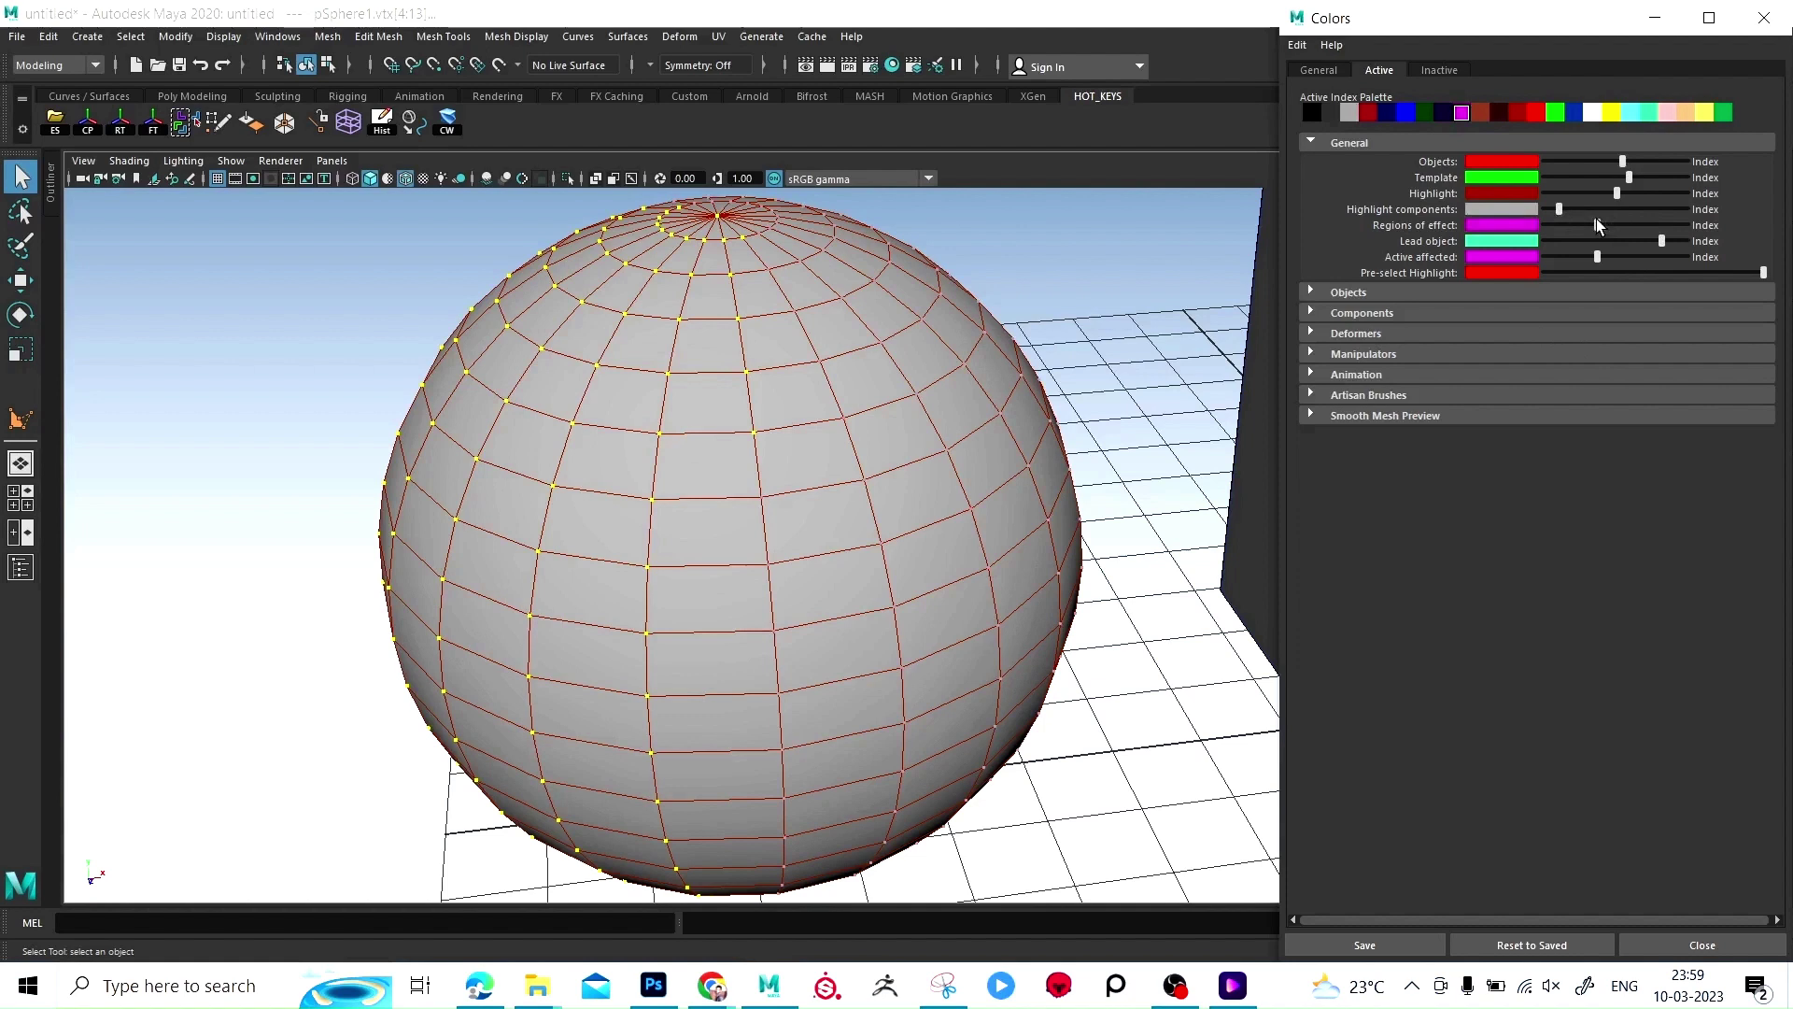
# Step: Return the sphere to object mode and set Active affected magenta and Lead object white
pyautogui.moveTo(741, 376); pyautogui.dragTo(740, 313, button='right')
pyautogui.click(791, 367)
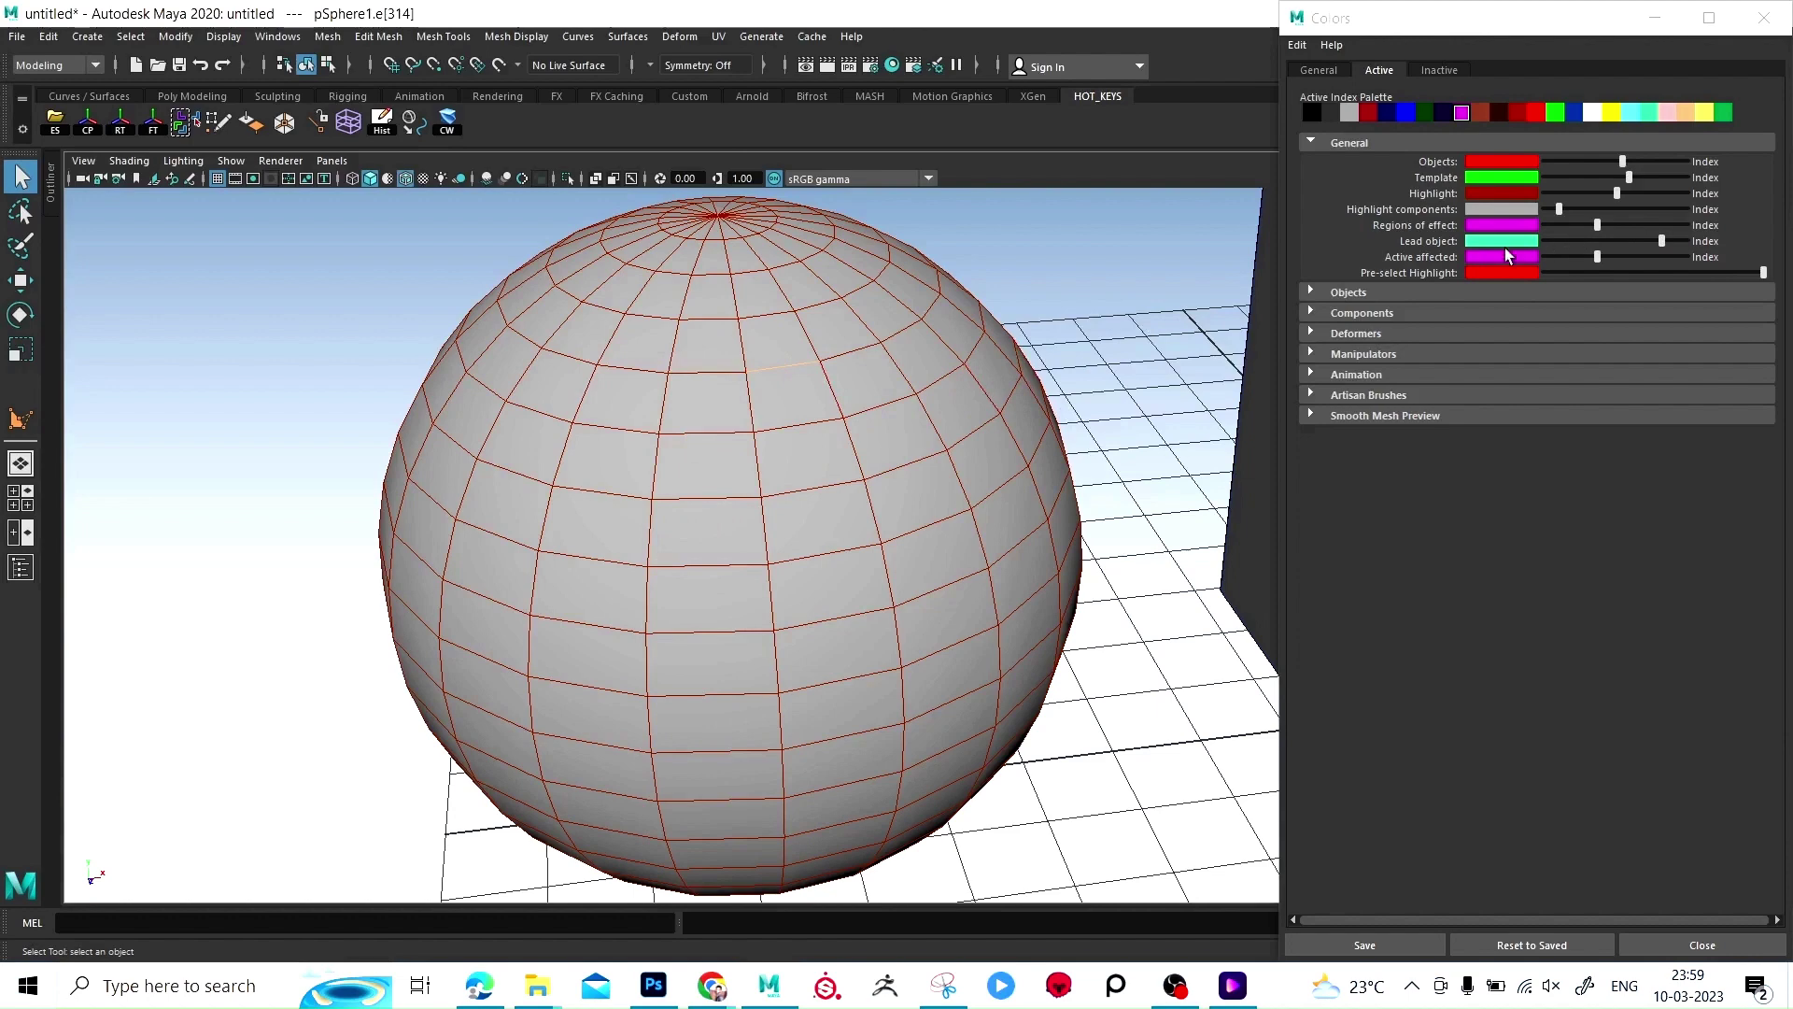
pyautogui.moveTo(692, 361); pyautogui.dragTo(790, 329, button='right')
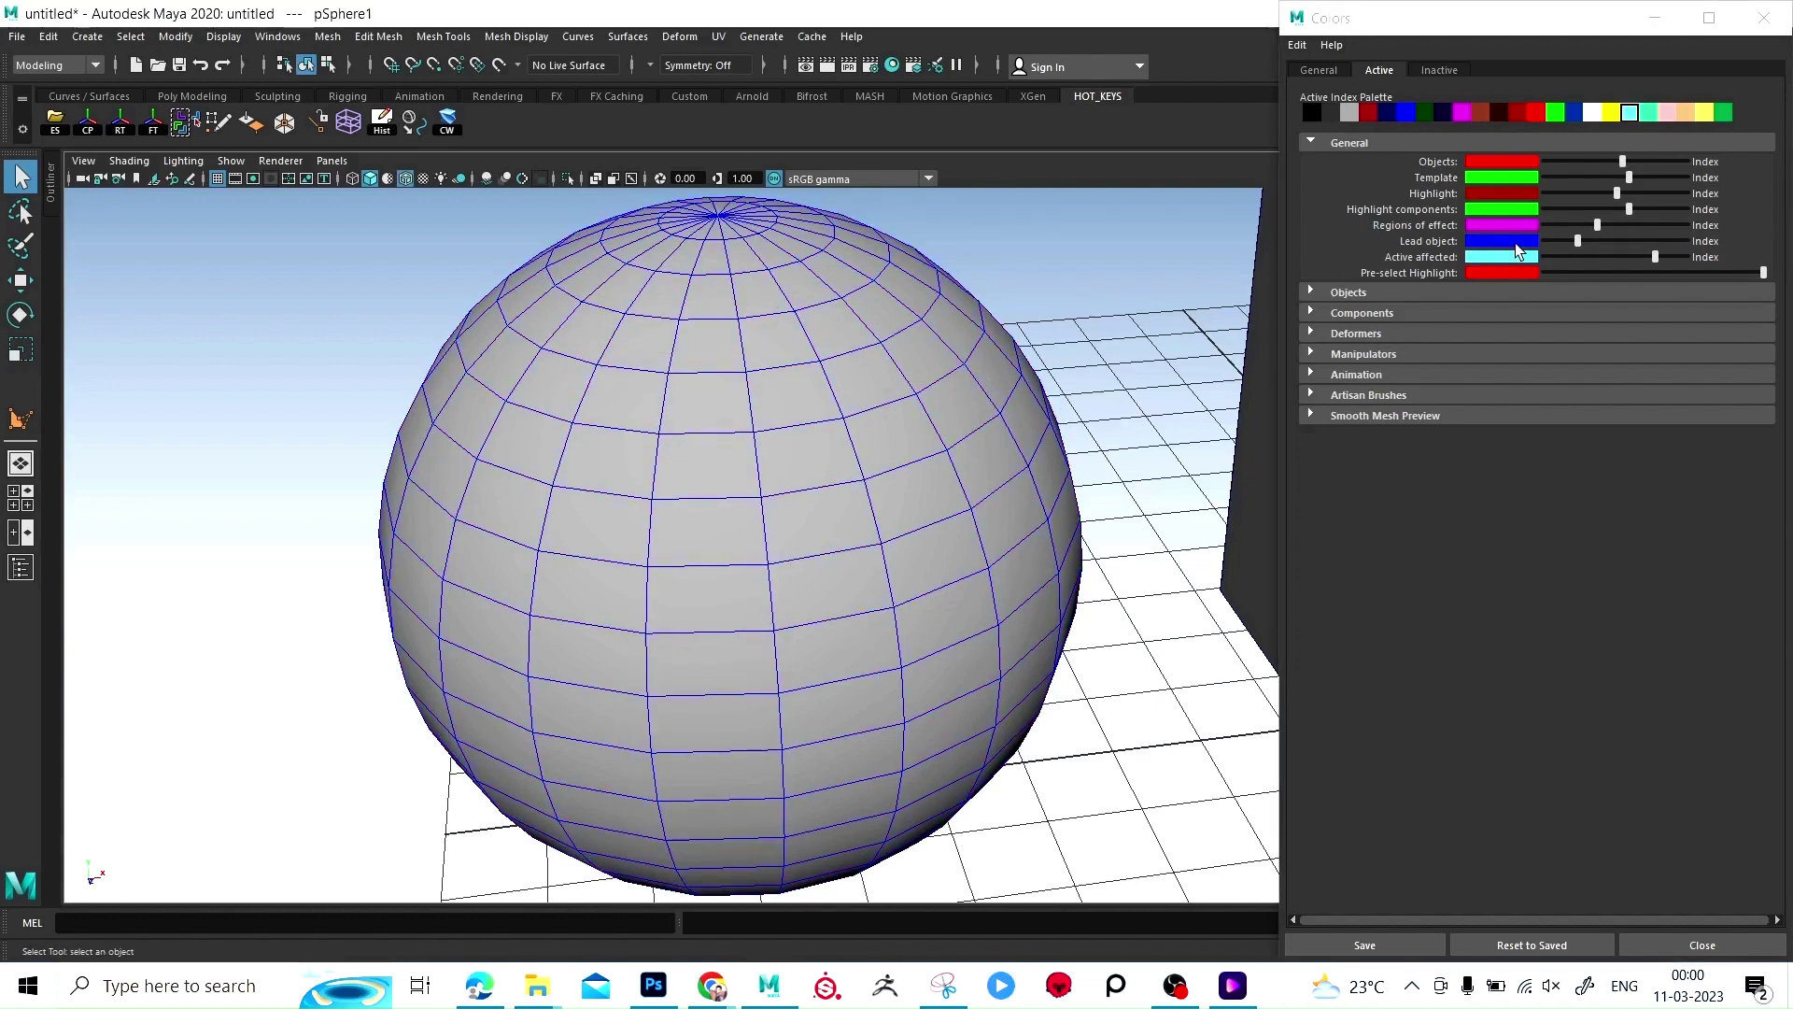
pyautogui.moveTo(1595, 240)
pyautogui.mouseDown()
pyautogui.moveTo(1681, 245)
pyautogui.moveTo(1597, 256)
pyautogui.mouseUp()
pyautogui.click(1565, 241)
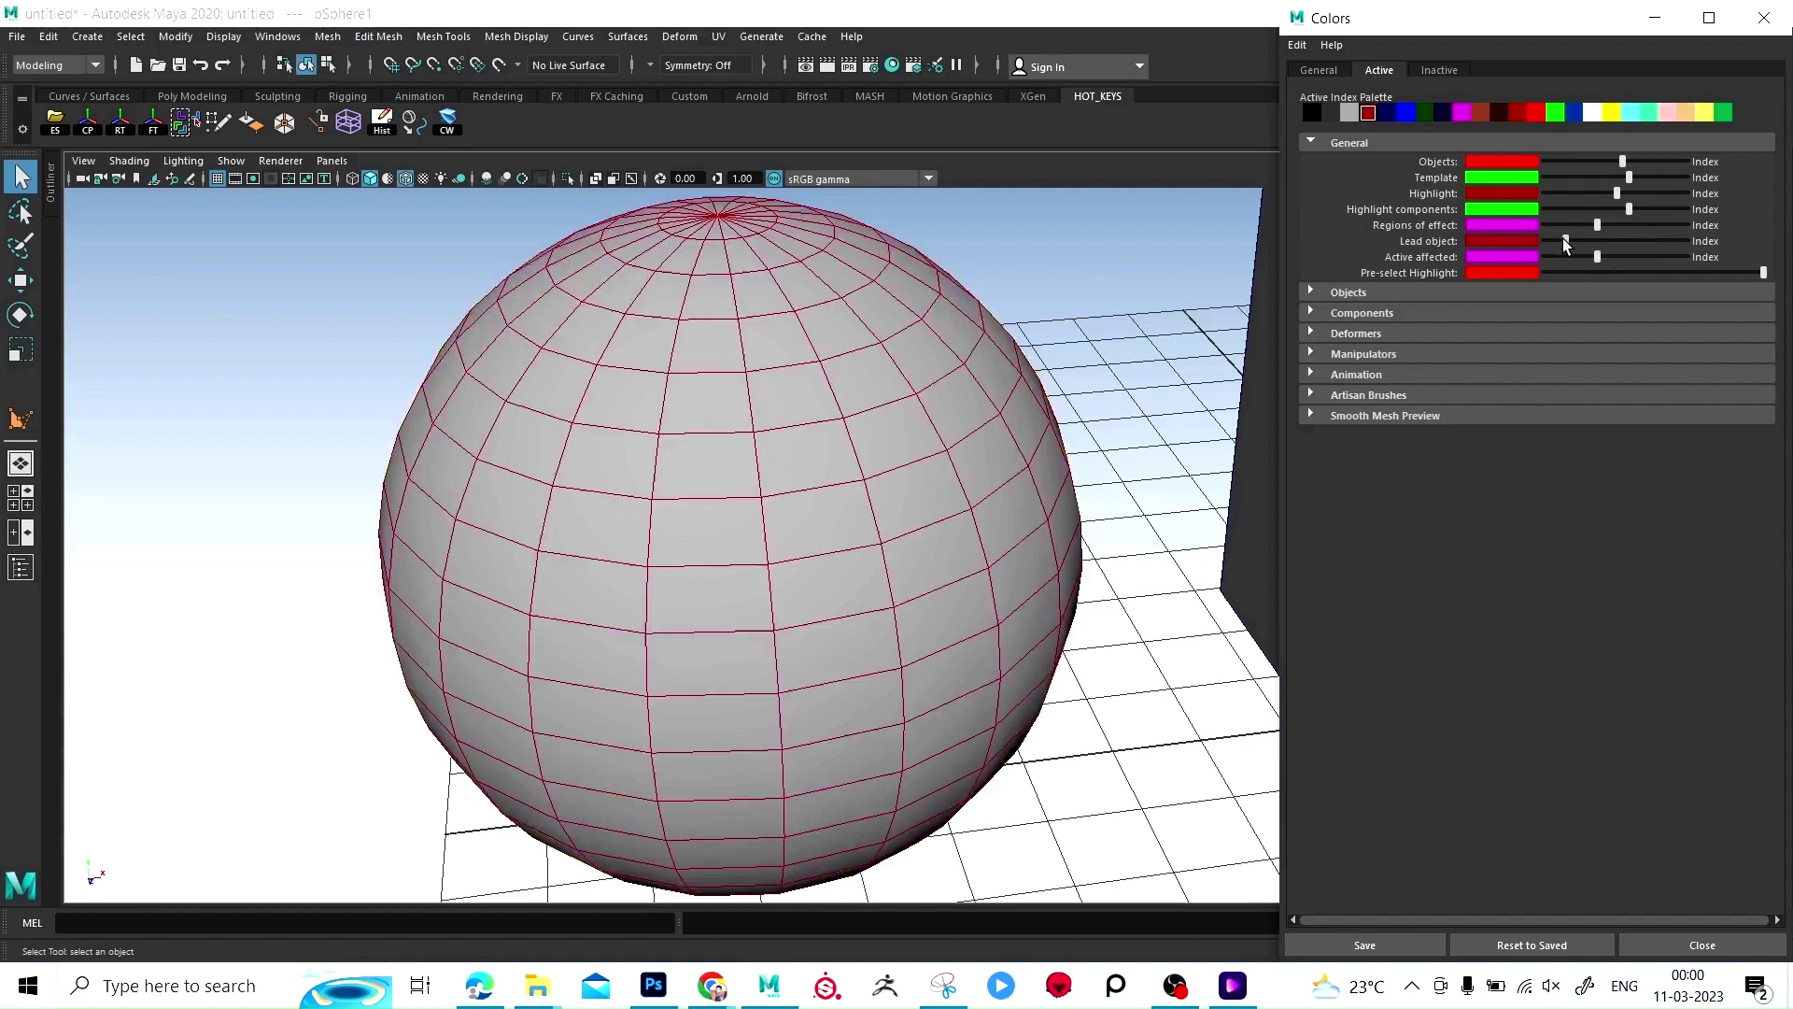
pyautogui.click(1638, 241)
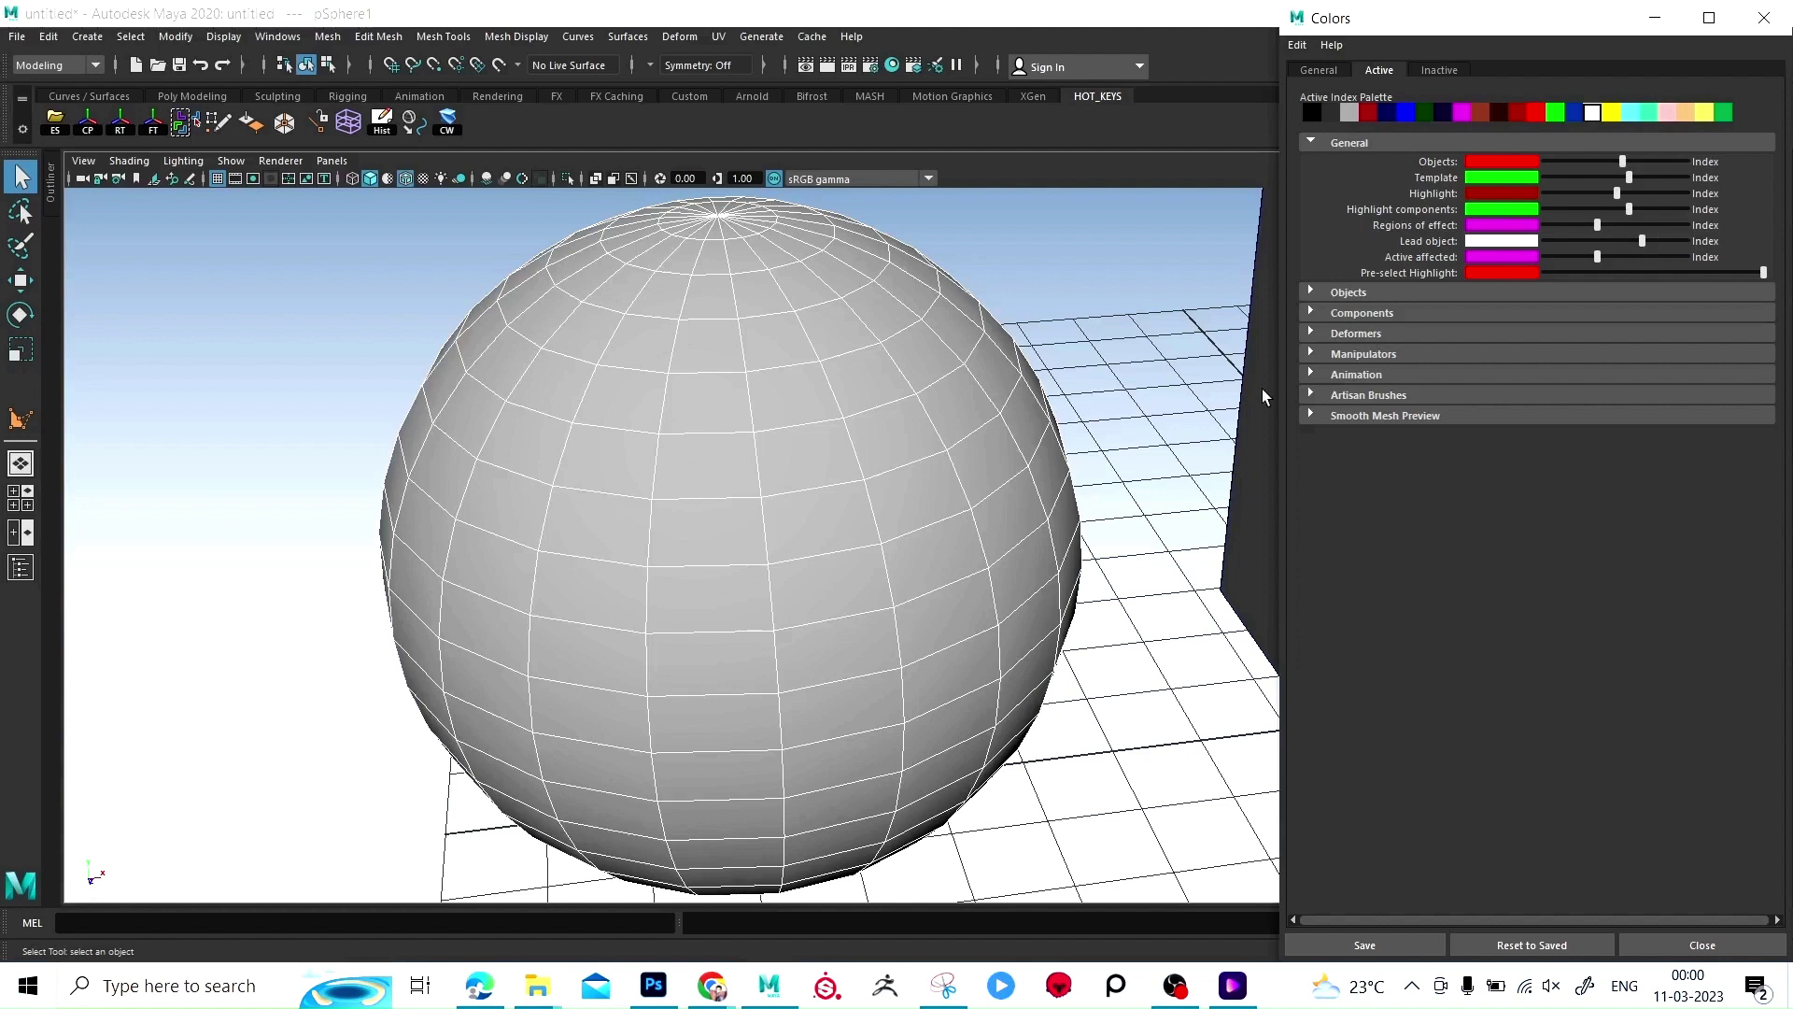
# Step: Select sphere vertices and compare darker and brighter Pre-select Highlight colours on them
pyautogui.moveTo(660, 392); pyautogui.dragTo(561, 390, button='right')
pyautogui.moveTo(561, 407); pyautogui.dragTo(593, 427)
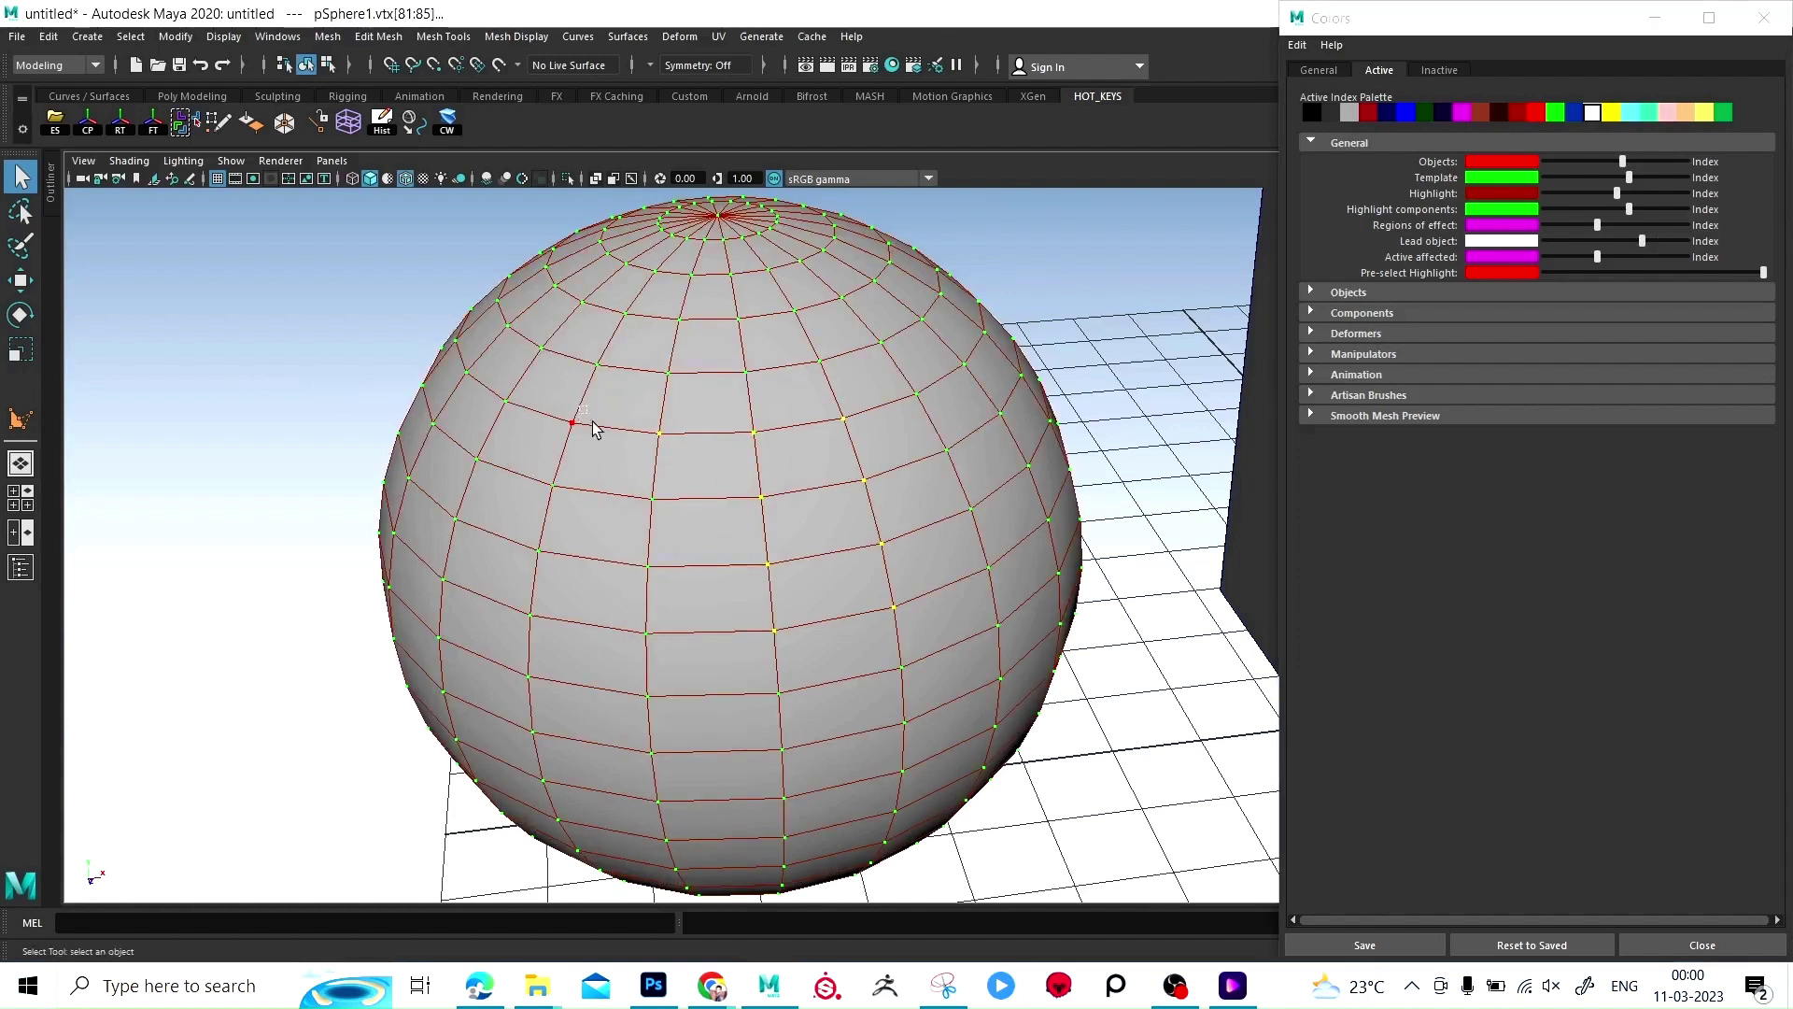
pyautogui.moveTo(944, 577); pyautogui.dragTo(1003, 680)
pyautogui.moveTo(1617, 271); pyautogui.dragTo(1682, 273)
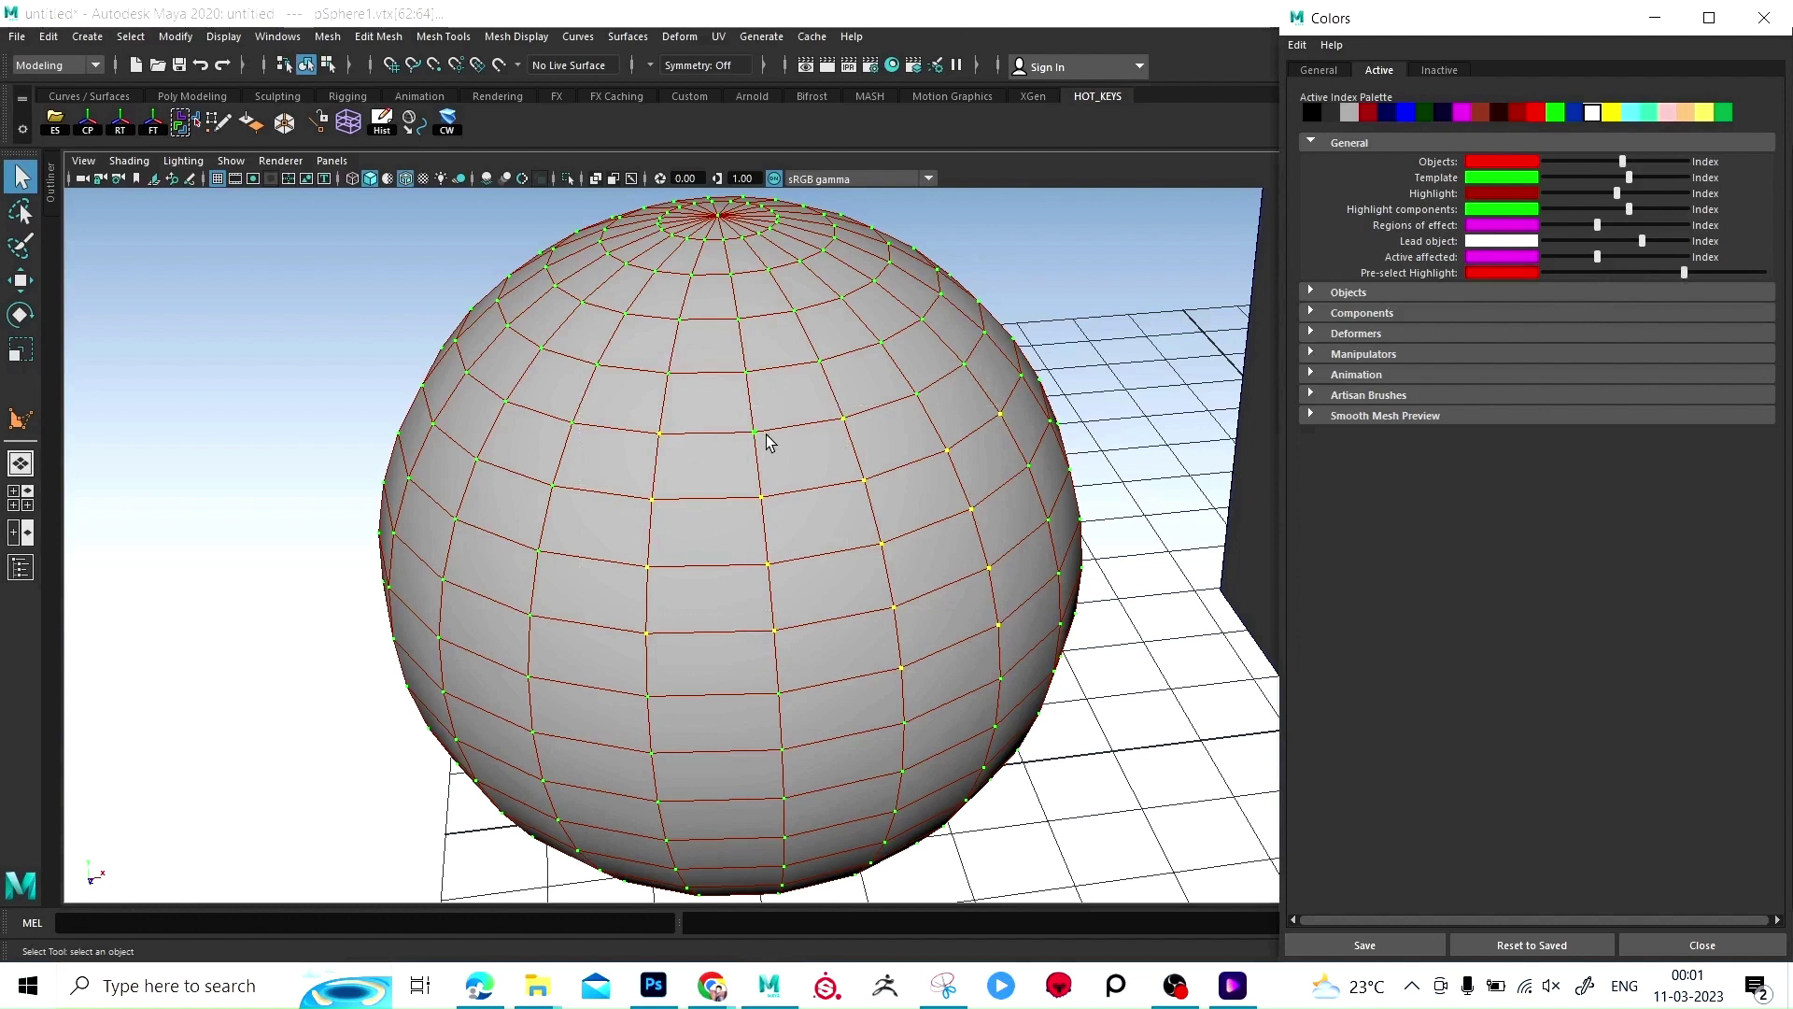
pyautogui.click(760, 495)
pyautogui.moveTo(1684, 272); pyautogui.dragTo(1600, 273)
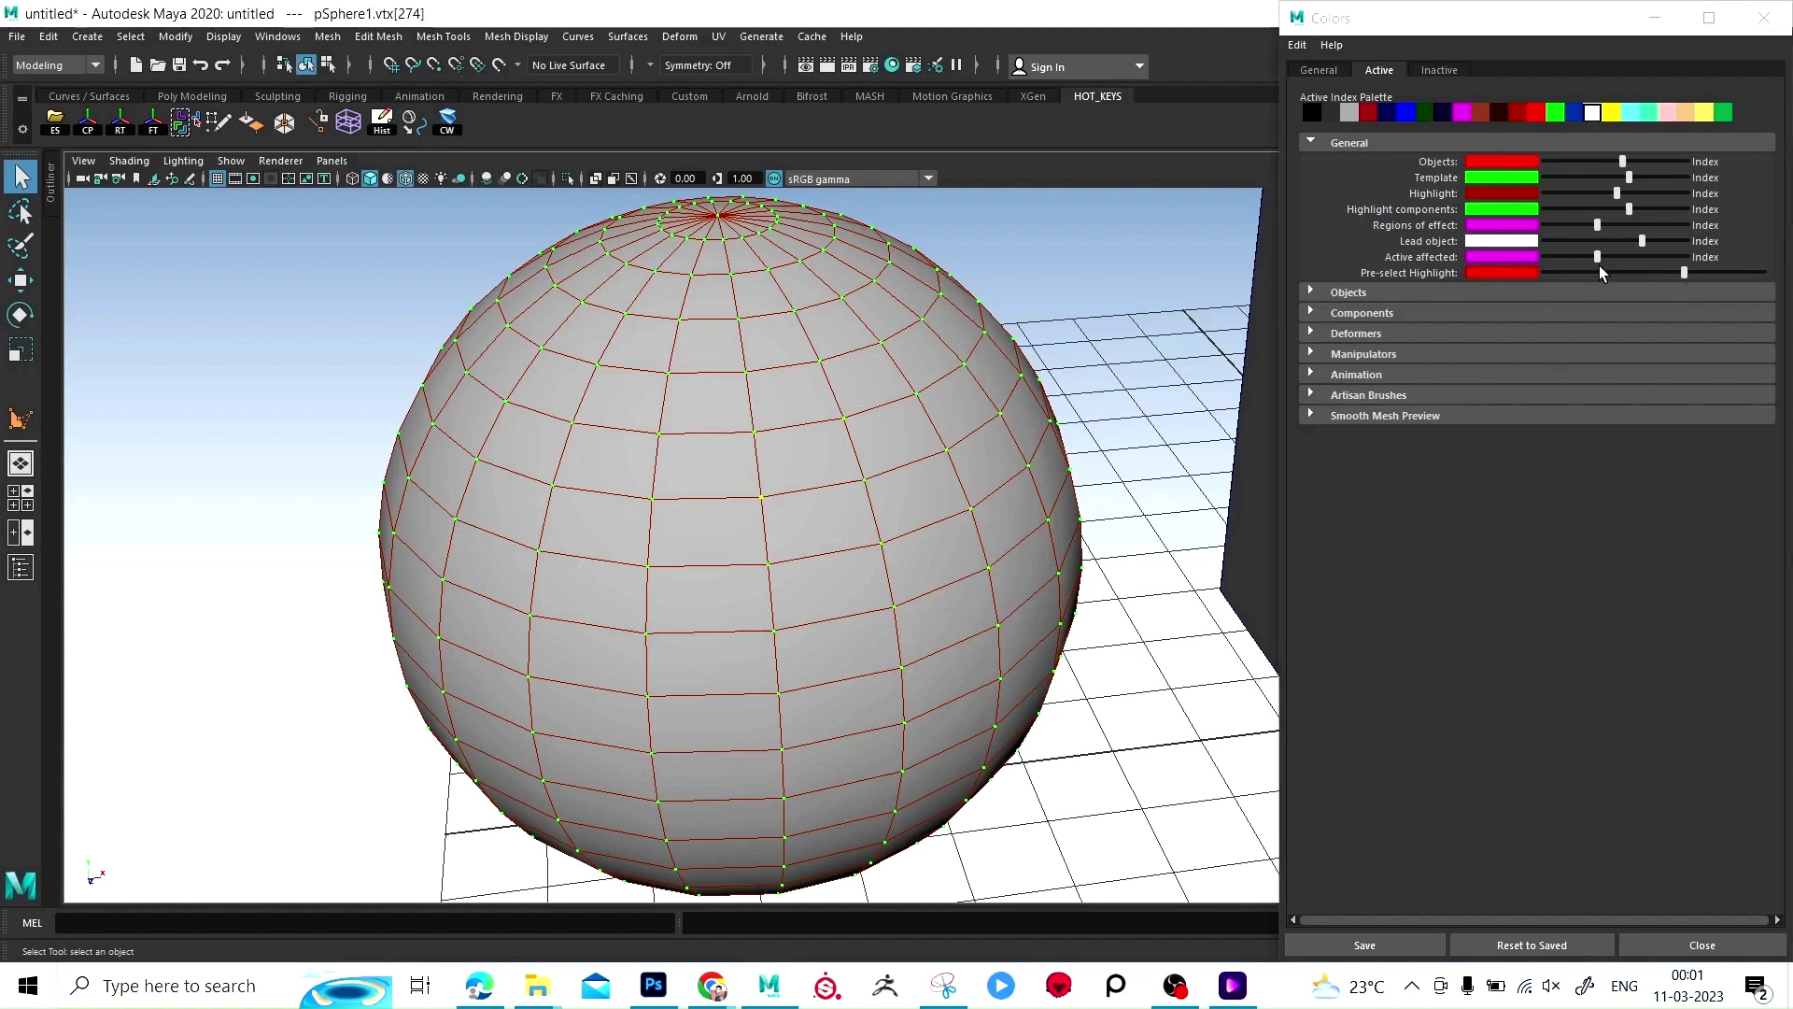
pyautogui.moveTo(848, 668); pyautogui.dragTo(951, 636)
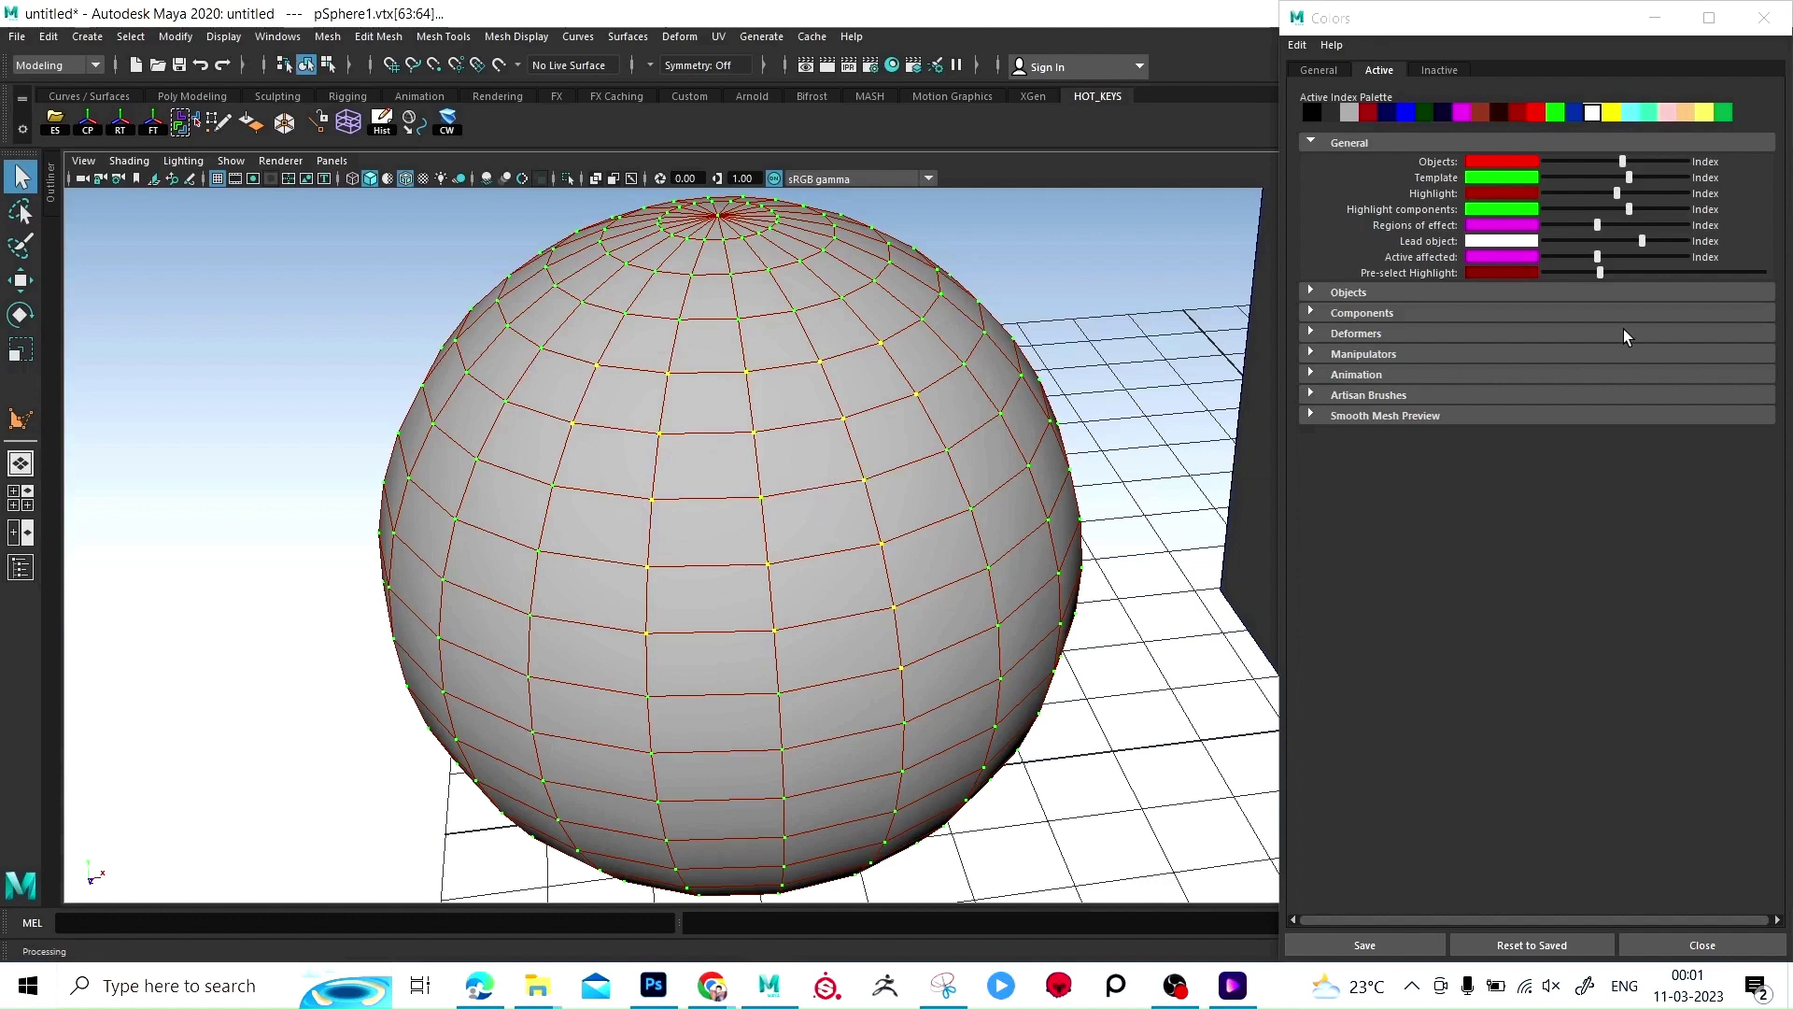
pyautogui.moveTo(1600, 273); pyautogui.dragTo(1663, 273)
pyautogui.click(1088, 344)
# Step: Preview Pre-select Highlight on sphere edges, trying white before leaving it black
pyautogui.moveTo(764, 493); pyautogui.dragTo(1117, 276, button='right')
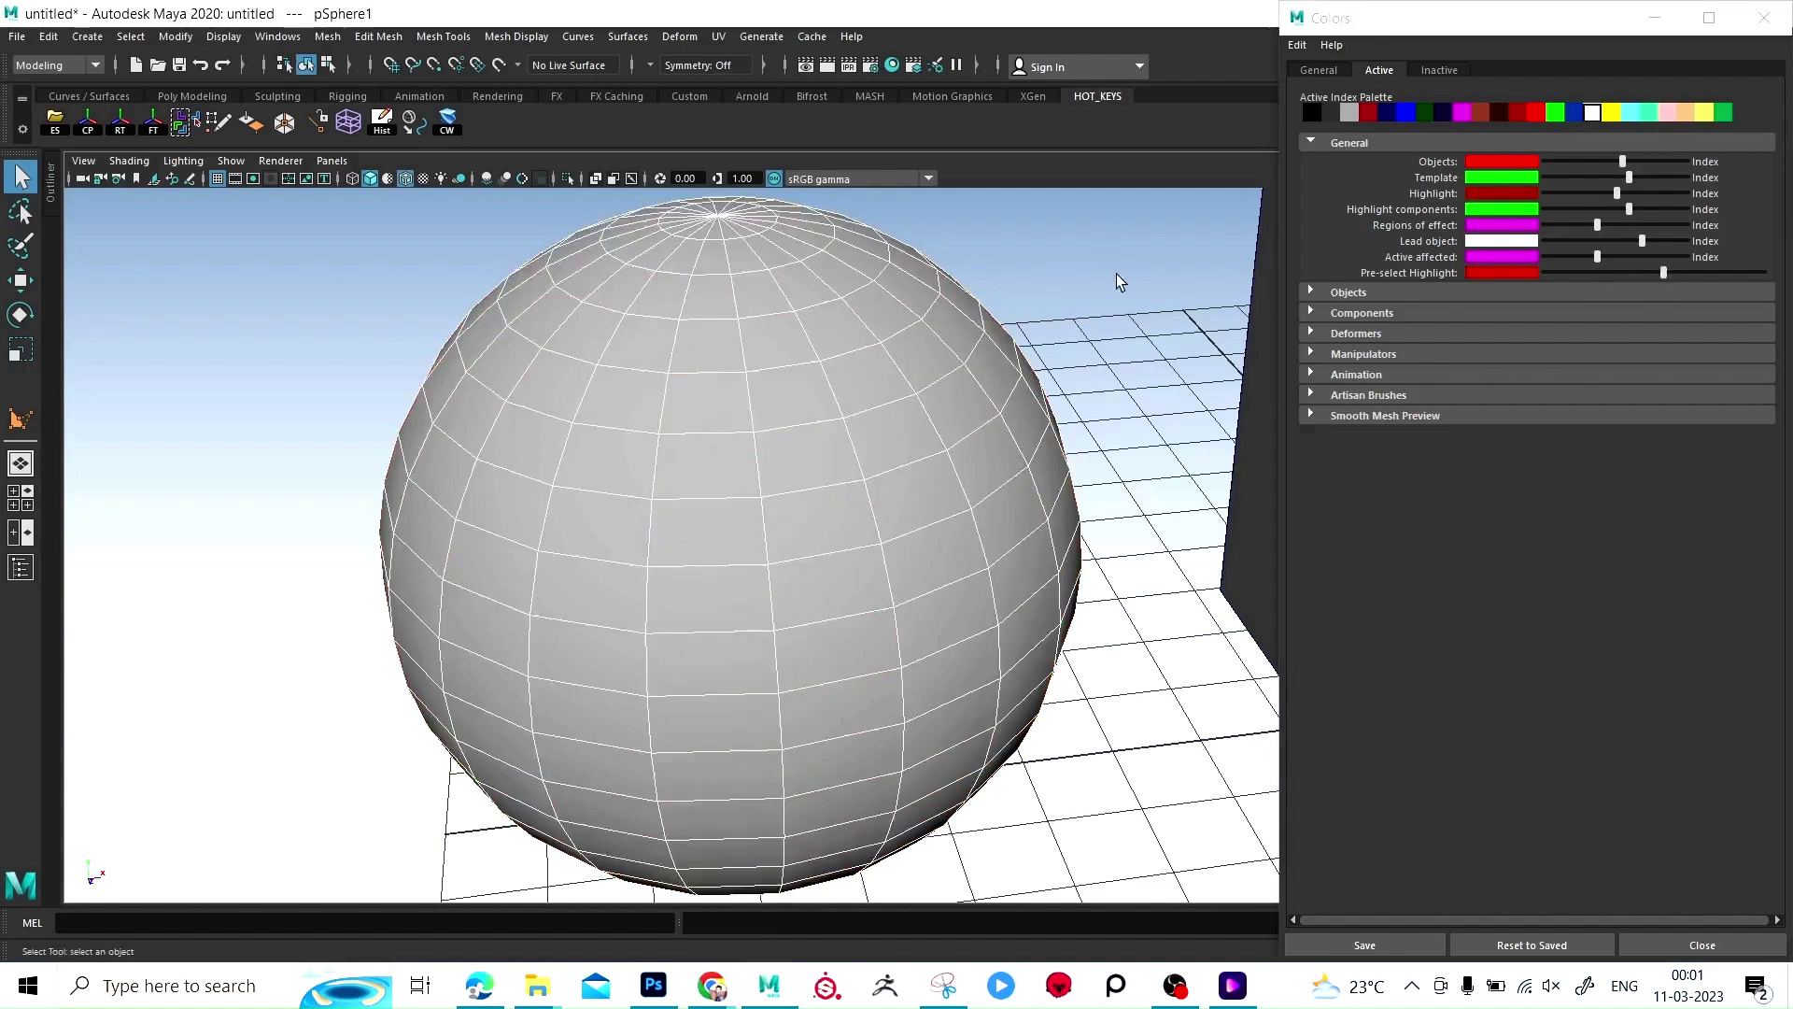
pyautogui.moveTo(839, 385); pyautogui.dragTo(836, 314, button='right')
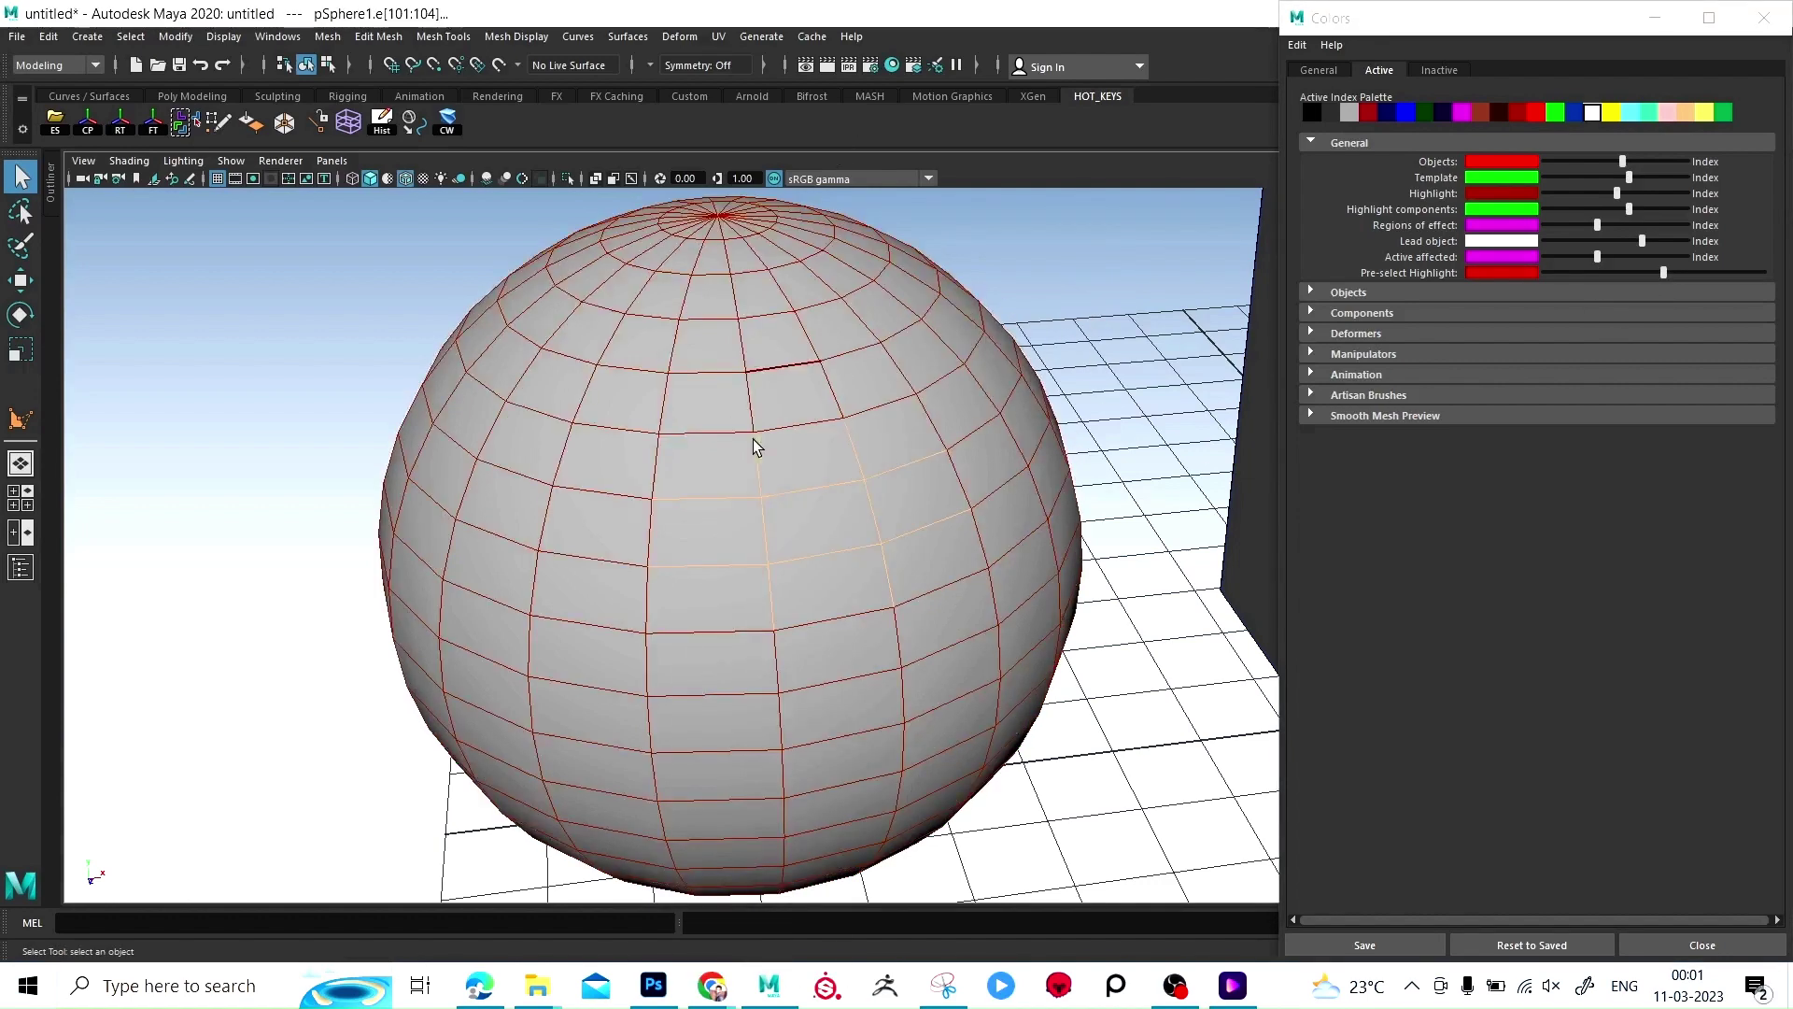
pyautogui.click(1125, 420)
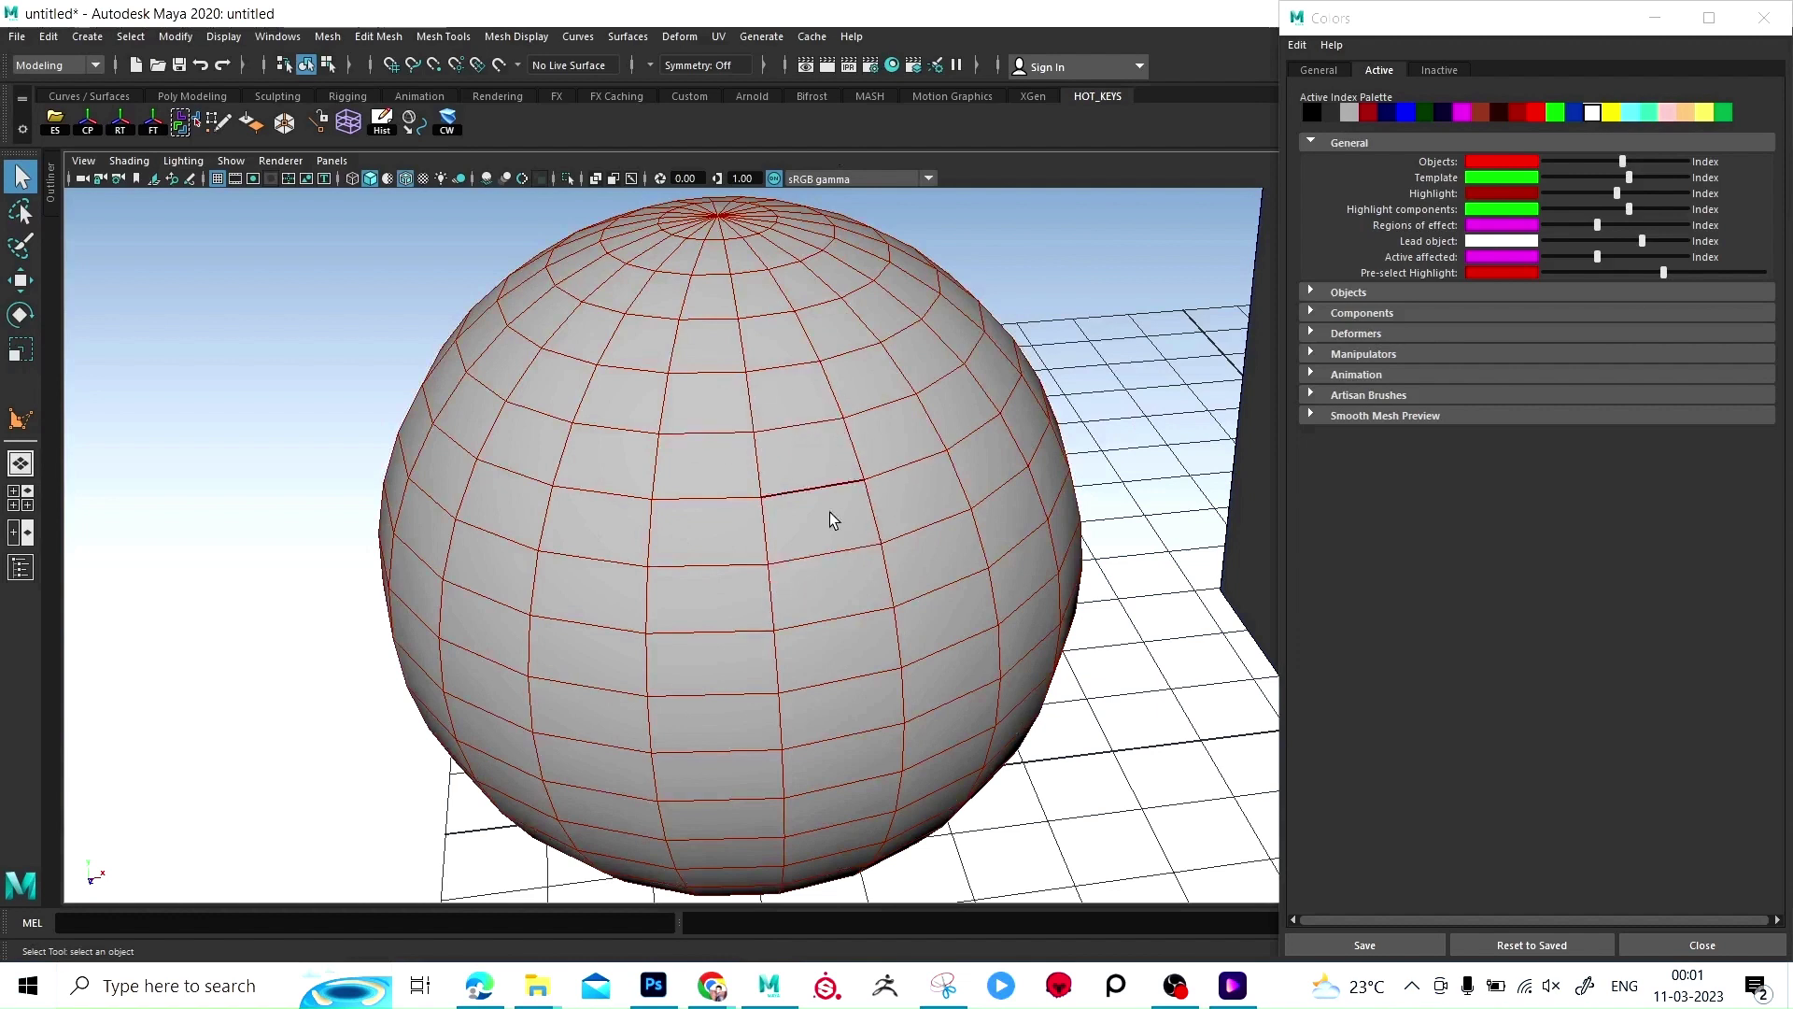
pyautogui.moveTo(1663, 272); pyautogui.dragTo(1545, 272)
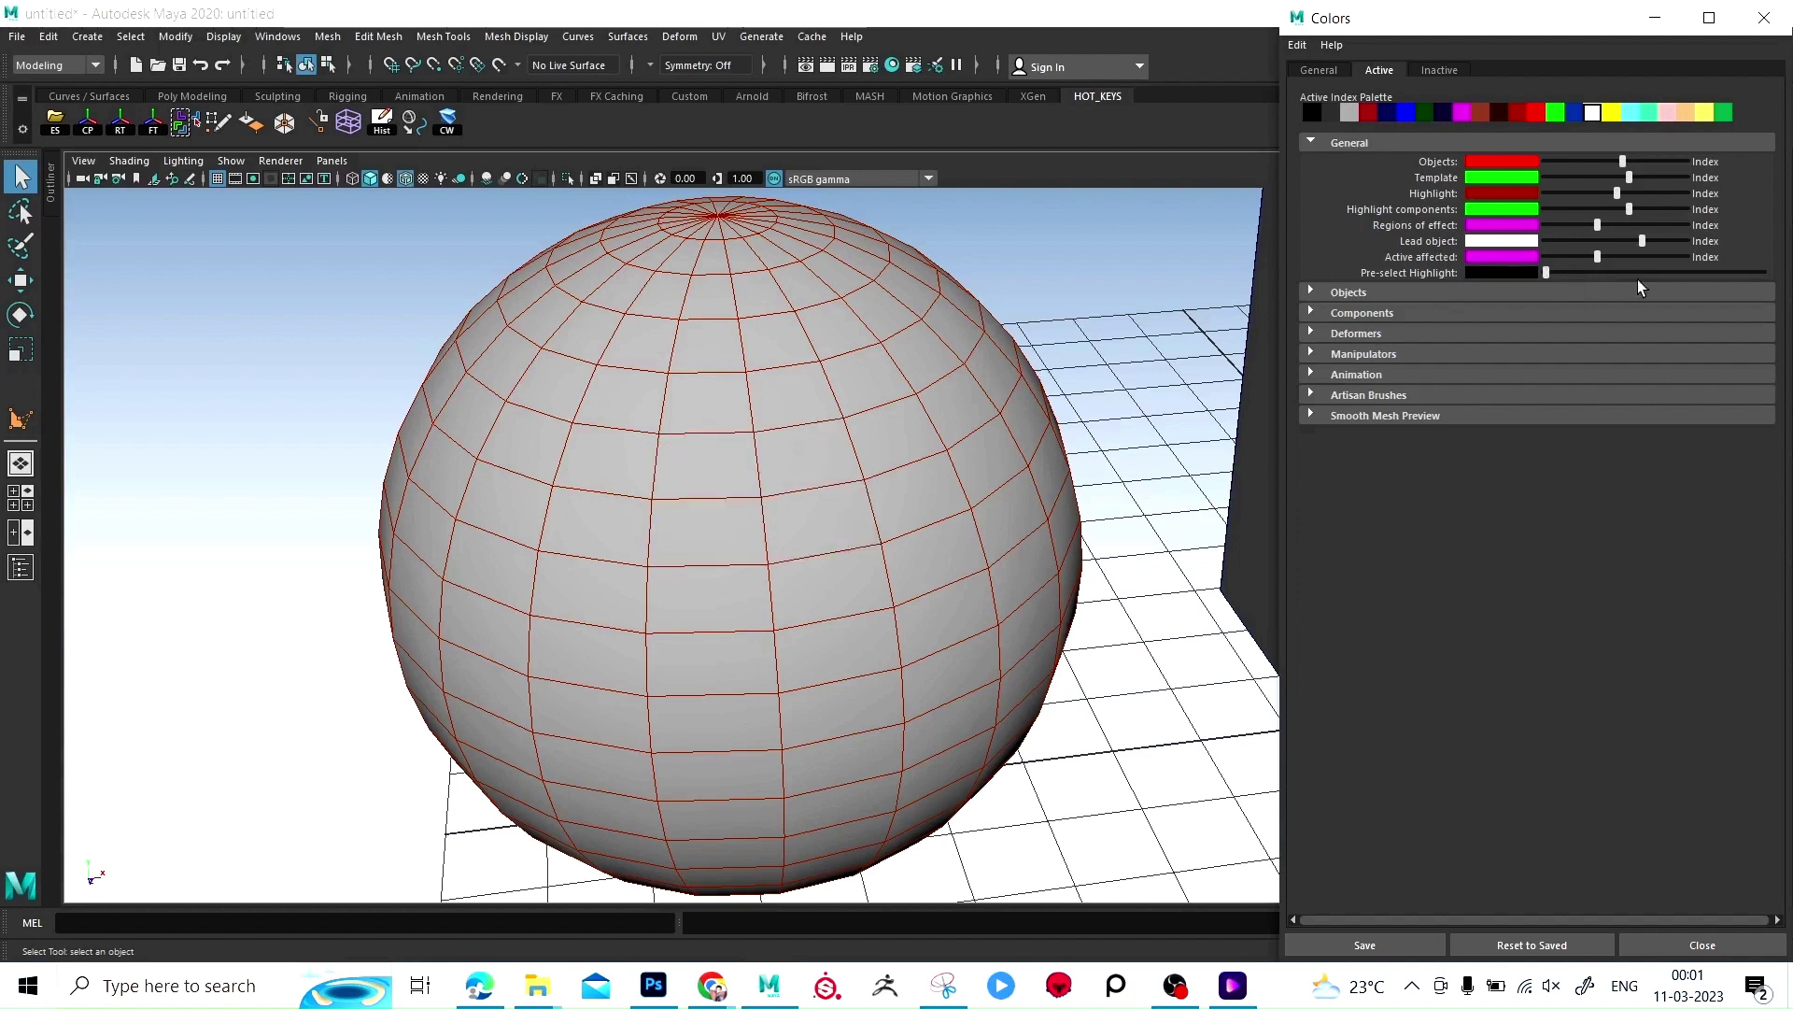
pyautogui.moveTo(1546, 272); pyautogui.dragTo(1763, 272)
pyautogui.moveTo(1763, 272); pyautogui.dragTo(1545, 272)
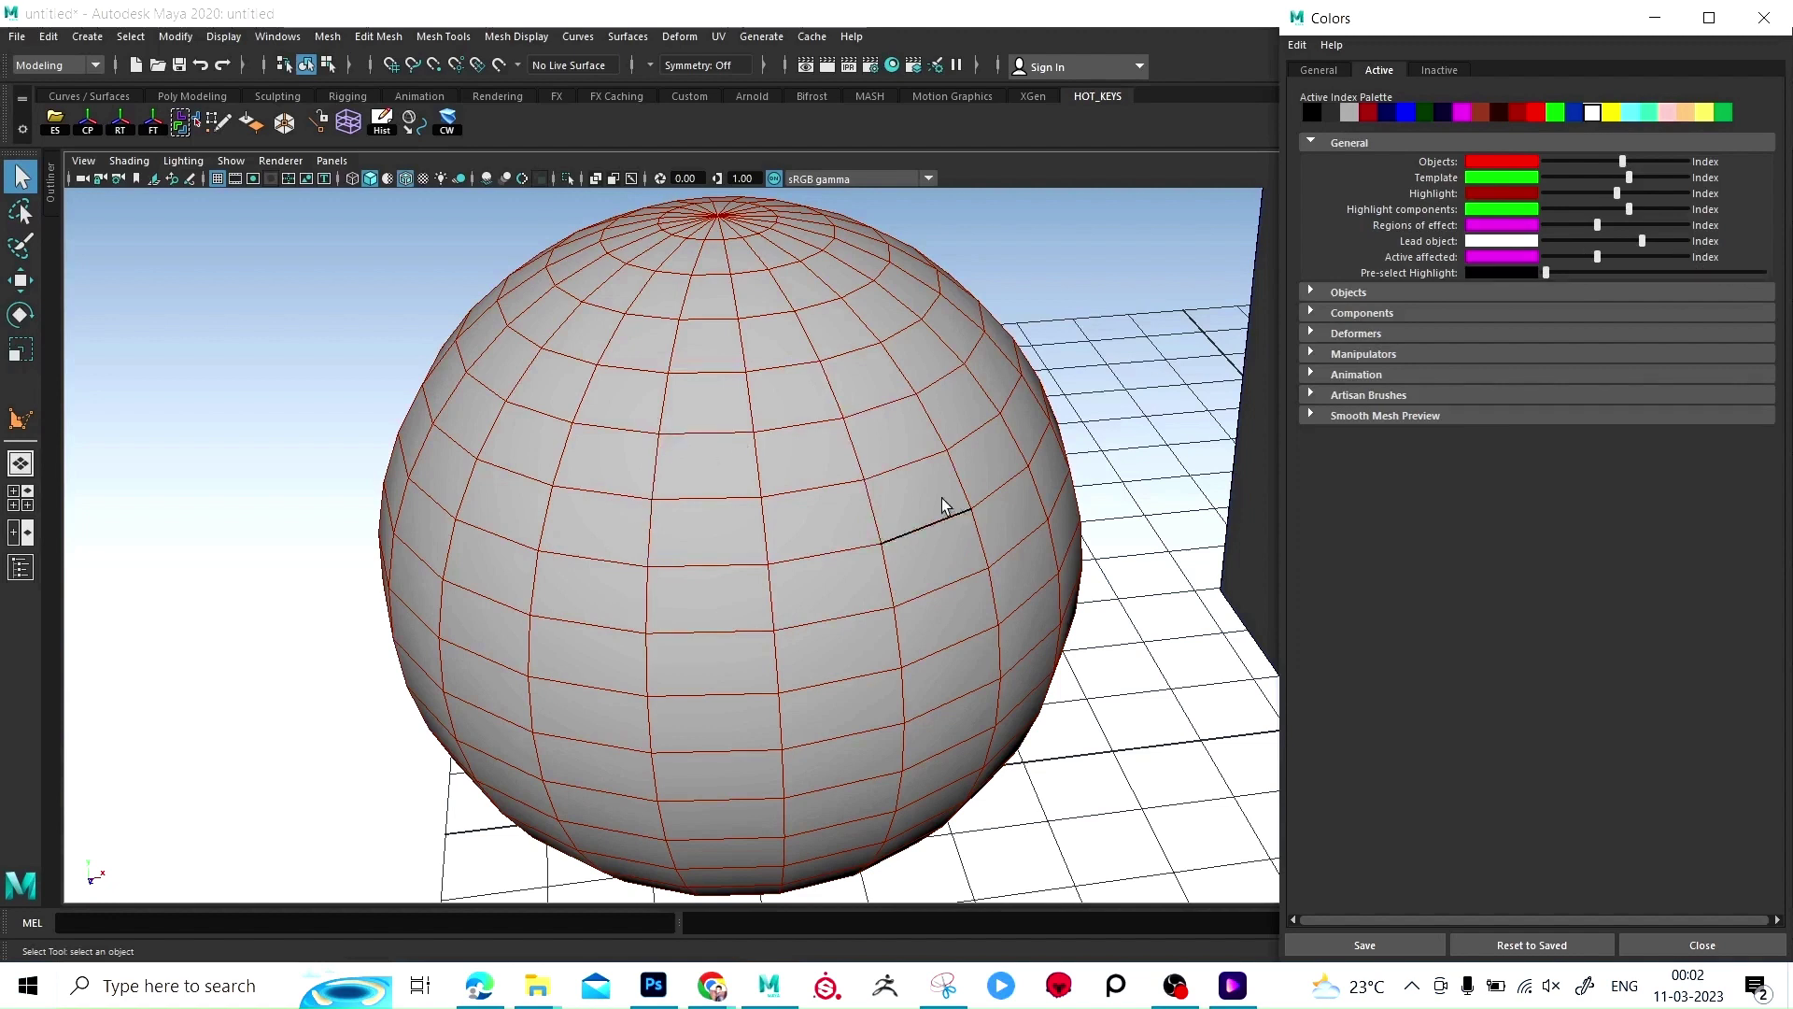
# Step: Collapse General, expand Components, set Polygon faces to dark navy, and select a sphere face
pyautogui.click(1309, 145)
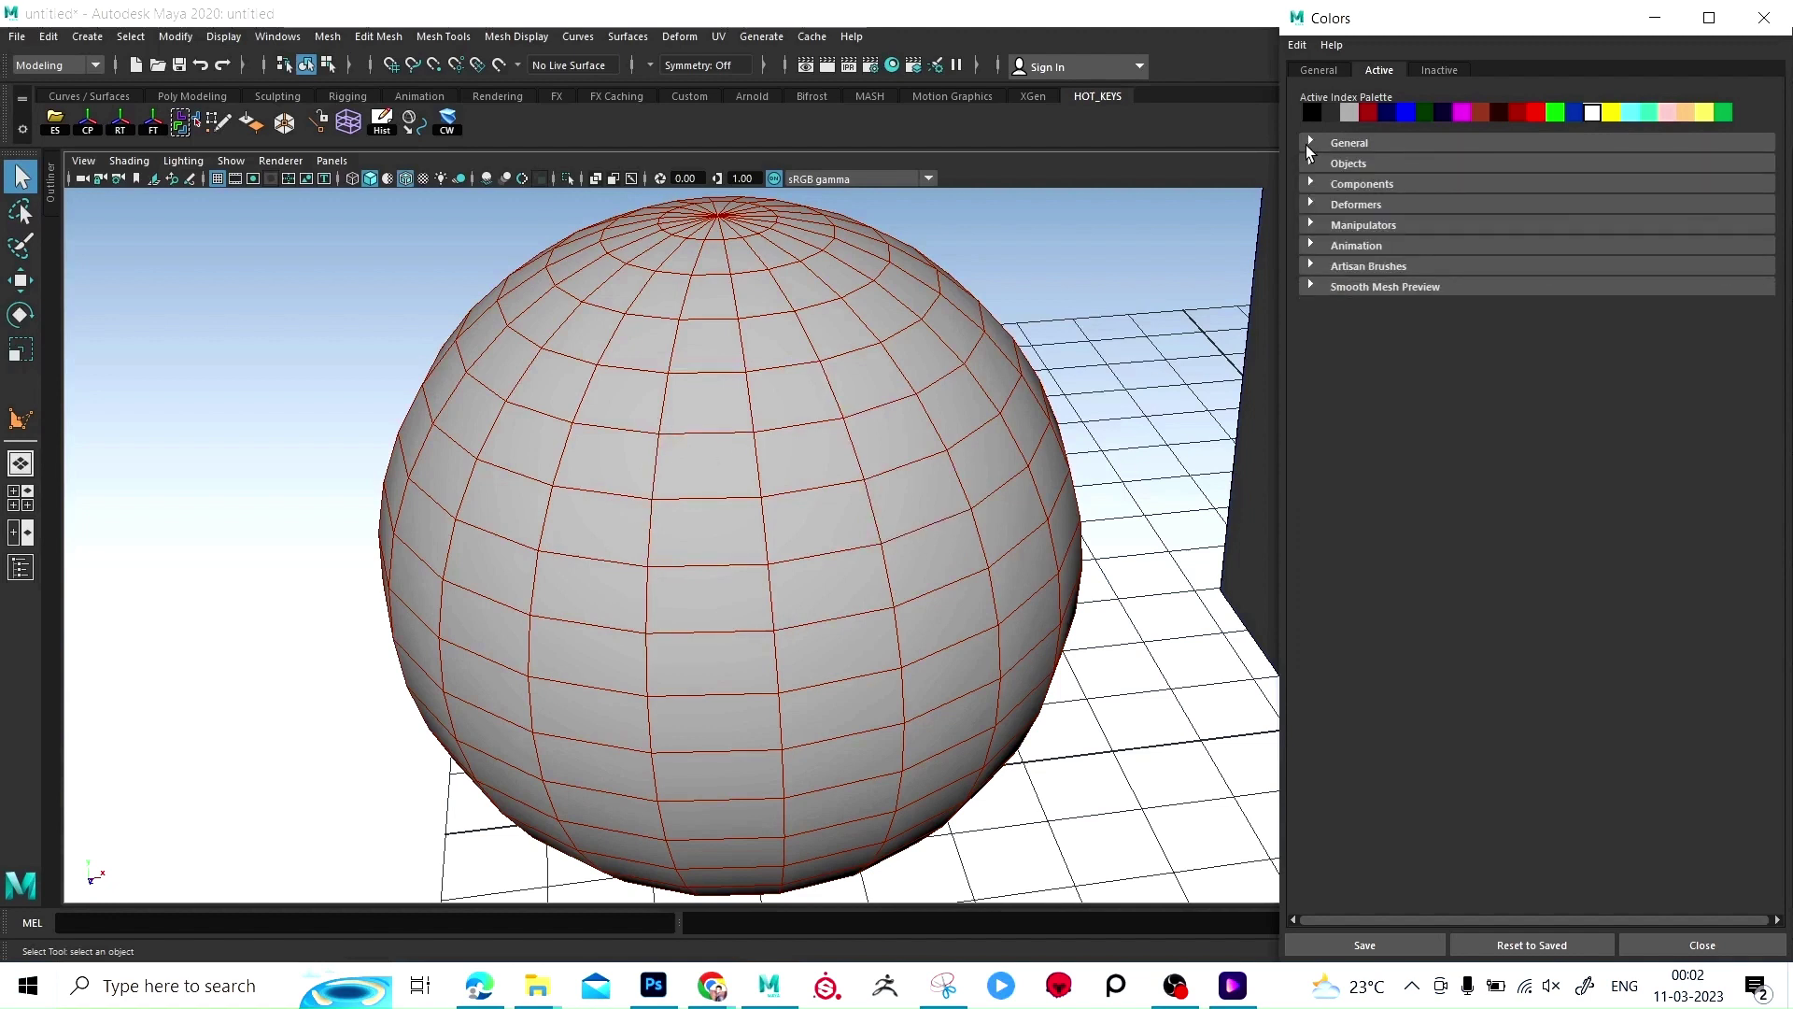
pyautogui.click(1365, 182)
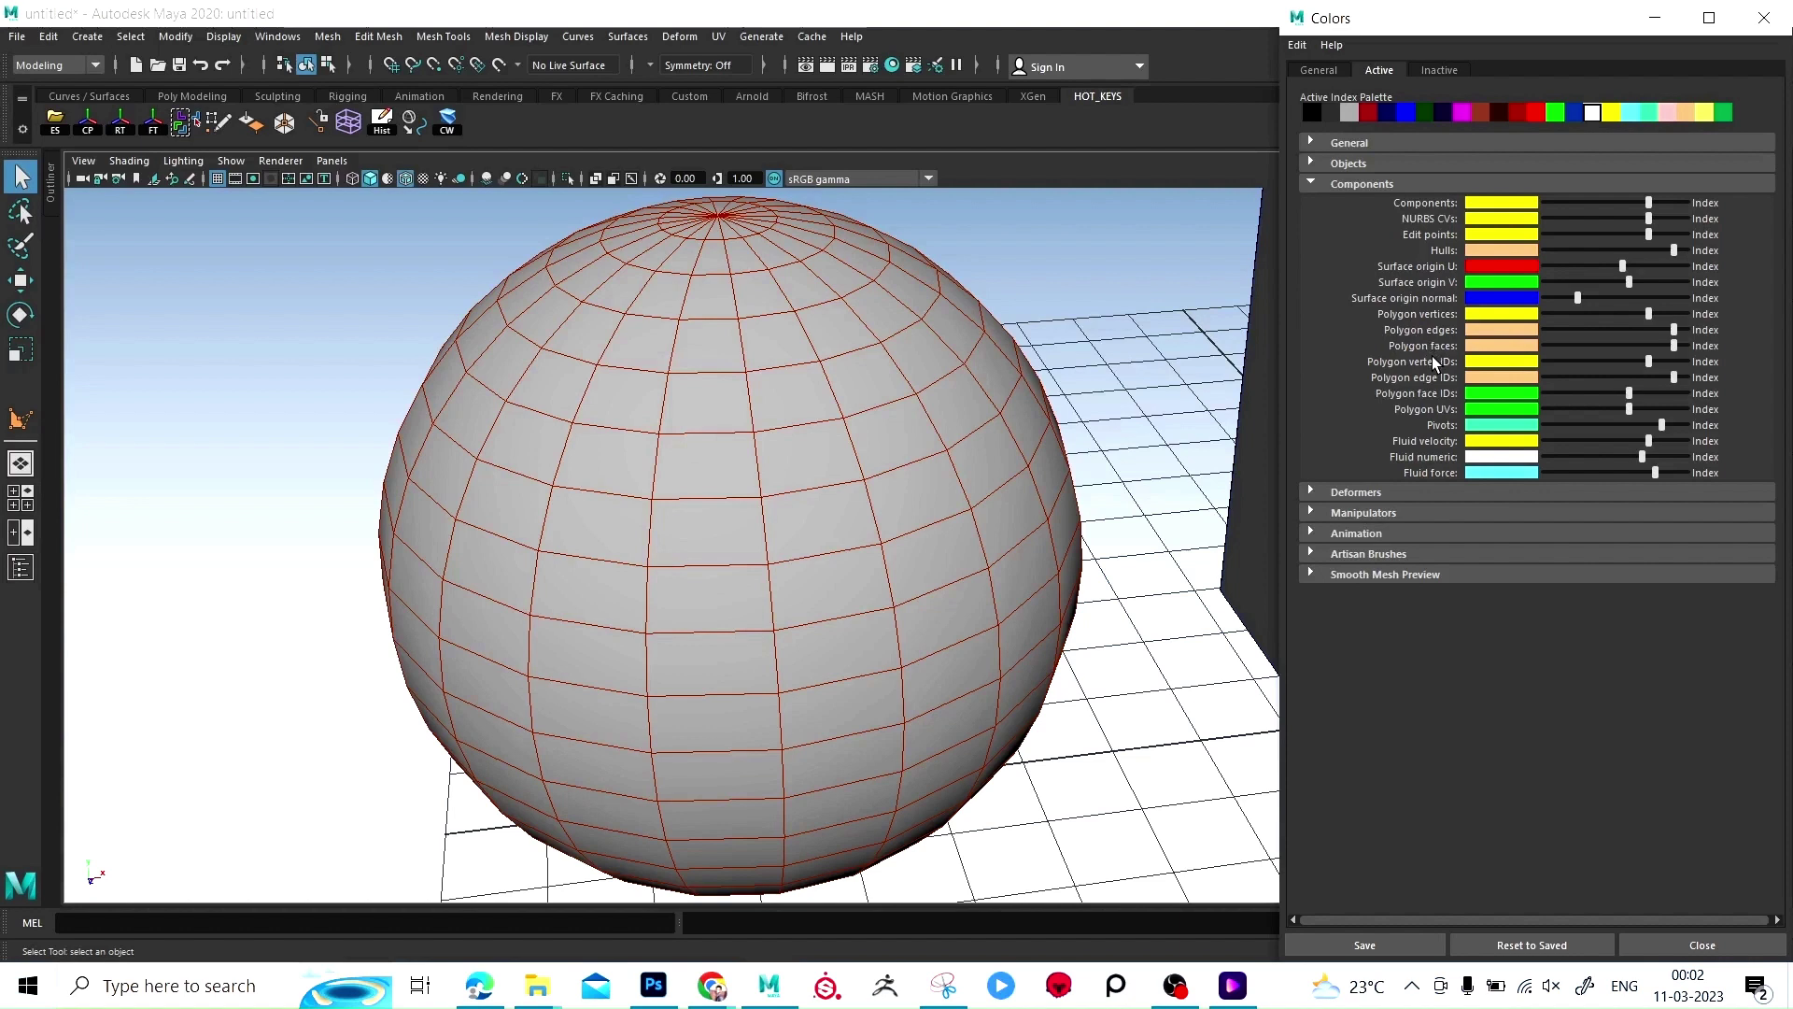
pyautogui.click(1590, 346)
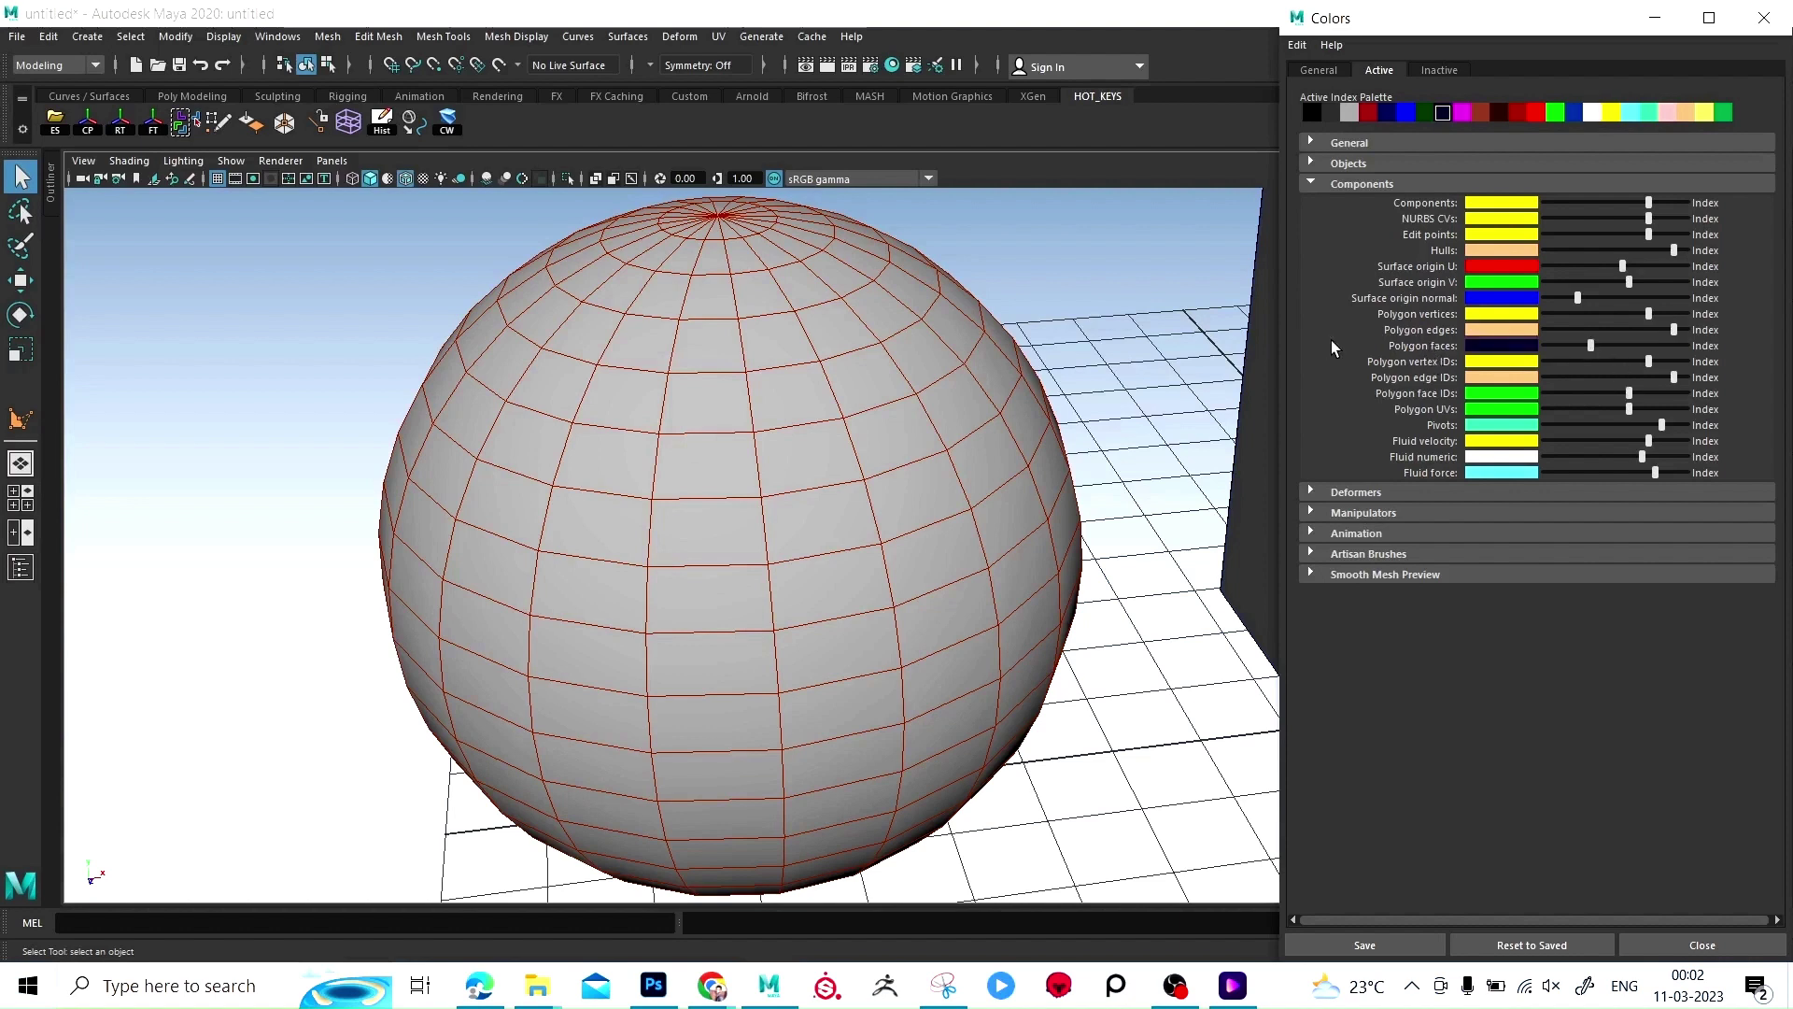
pyautogui.moveTo(659, 401); pyautogui.dragTo(653, 449, button='right')
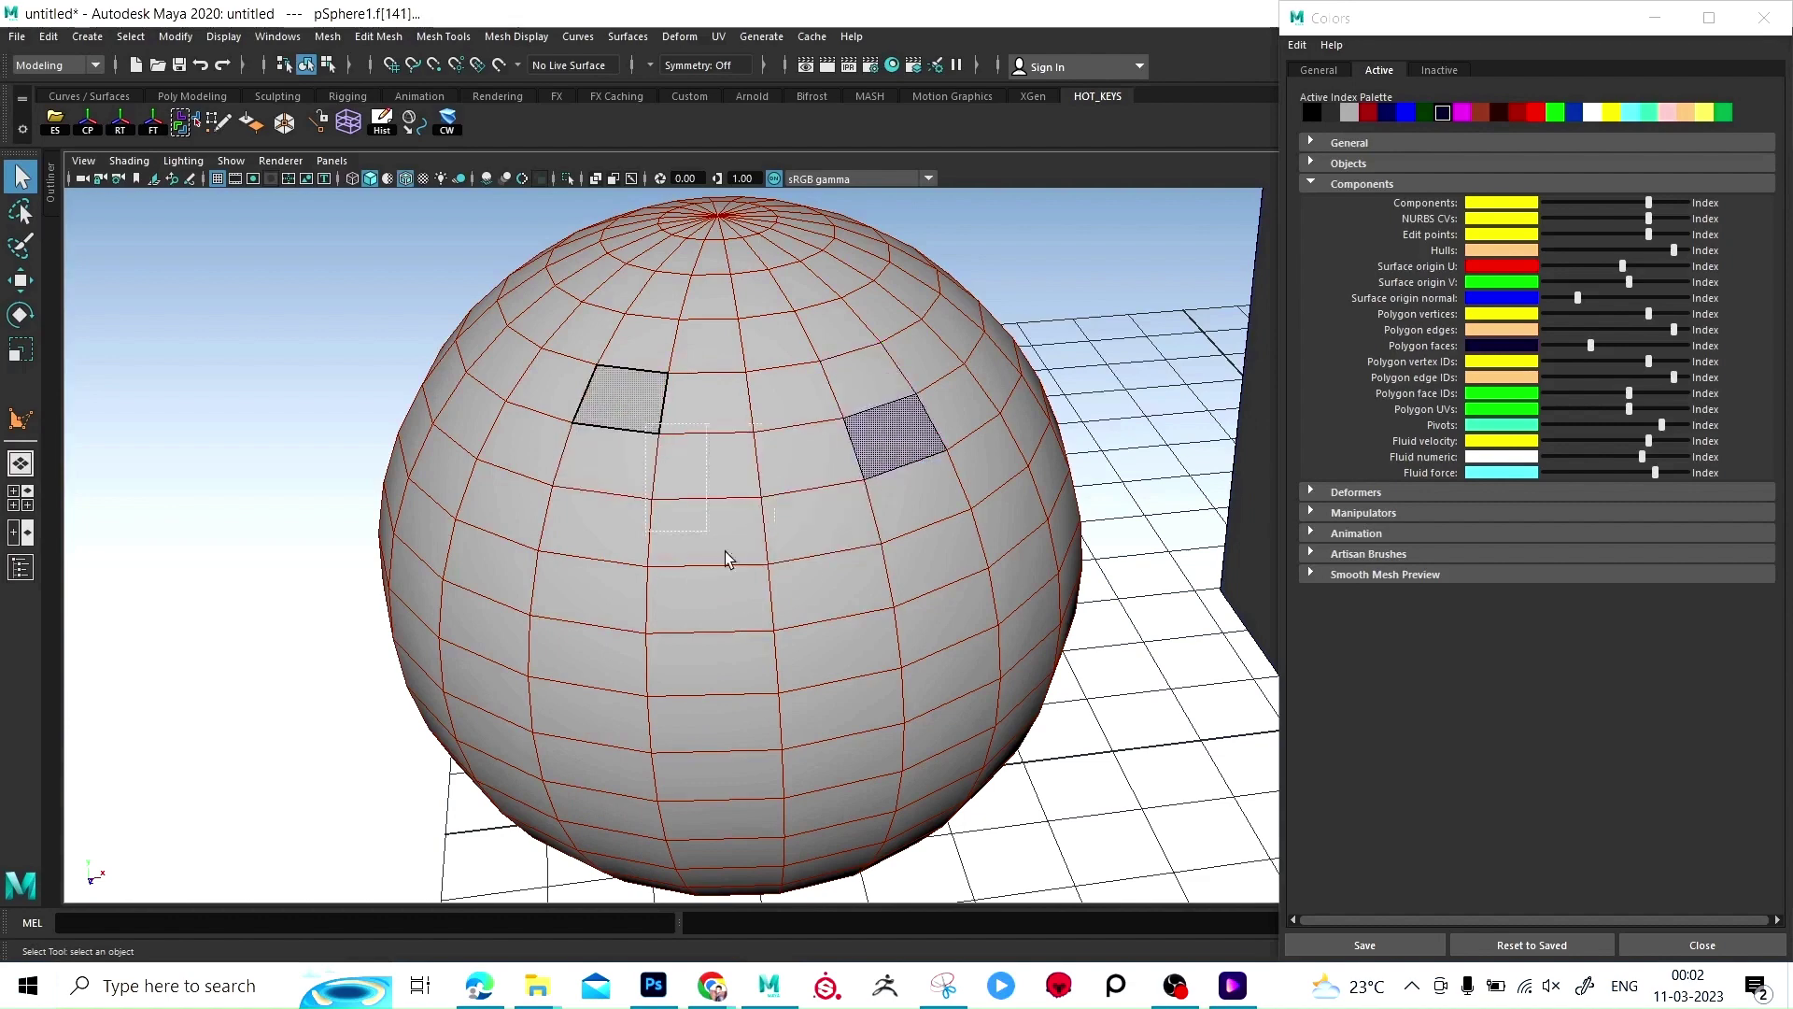
# Step: Select a large block of sphere faces and set the Polygon faces colour to bright blue
pyautogui.moveTo(542, 369); pyautogui.dragTo(1028, 663)
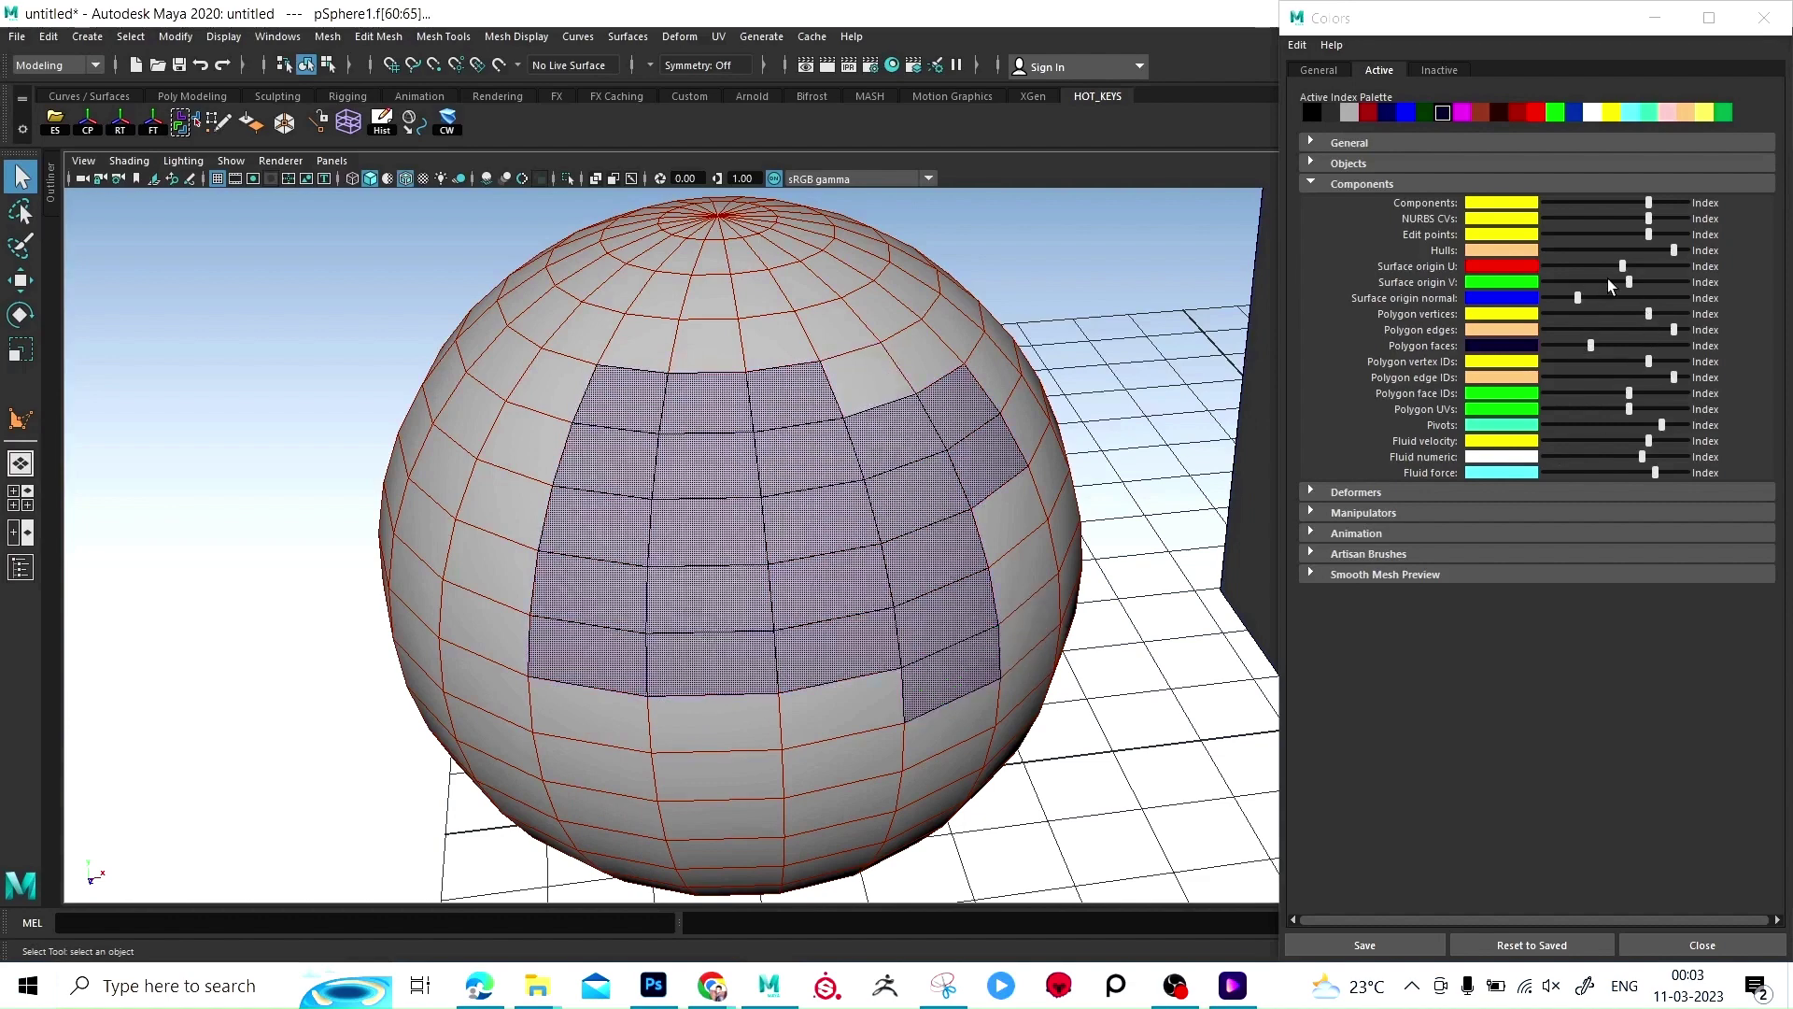
pyautogui.moveTo(1573, 346)
pyautogui.mouseDown()
pyautogui.moveTo(1550, 343)
pyautogui.moveTo(1649, 328)
pyautogui.moveTo(1737, 349)
pyautogui.moveTo(1578, 347)
pyautogui.mouseUp()
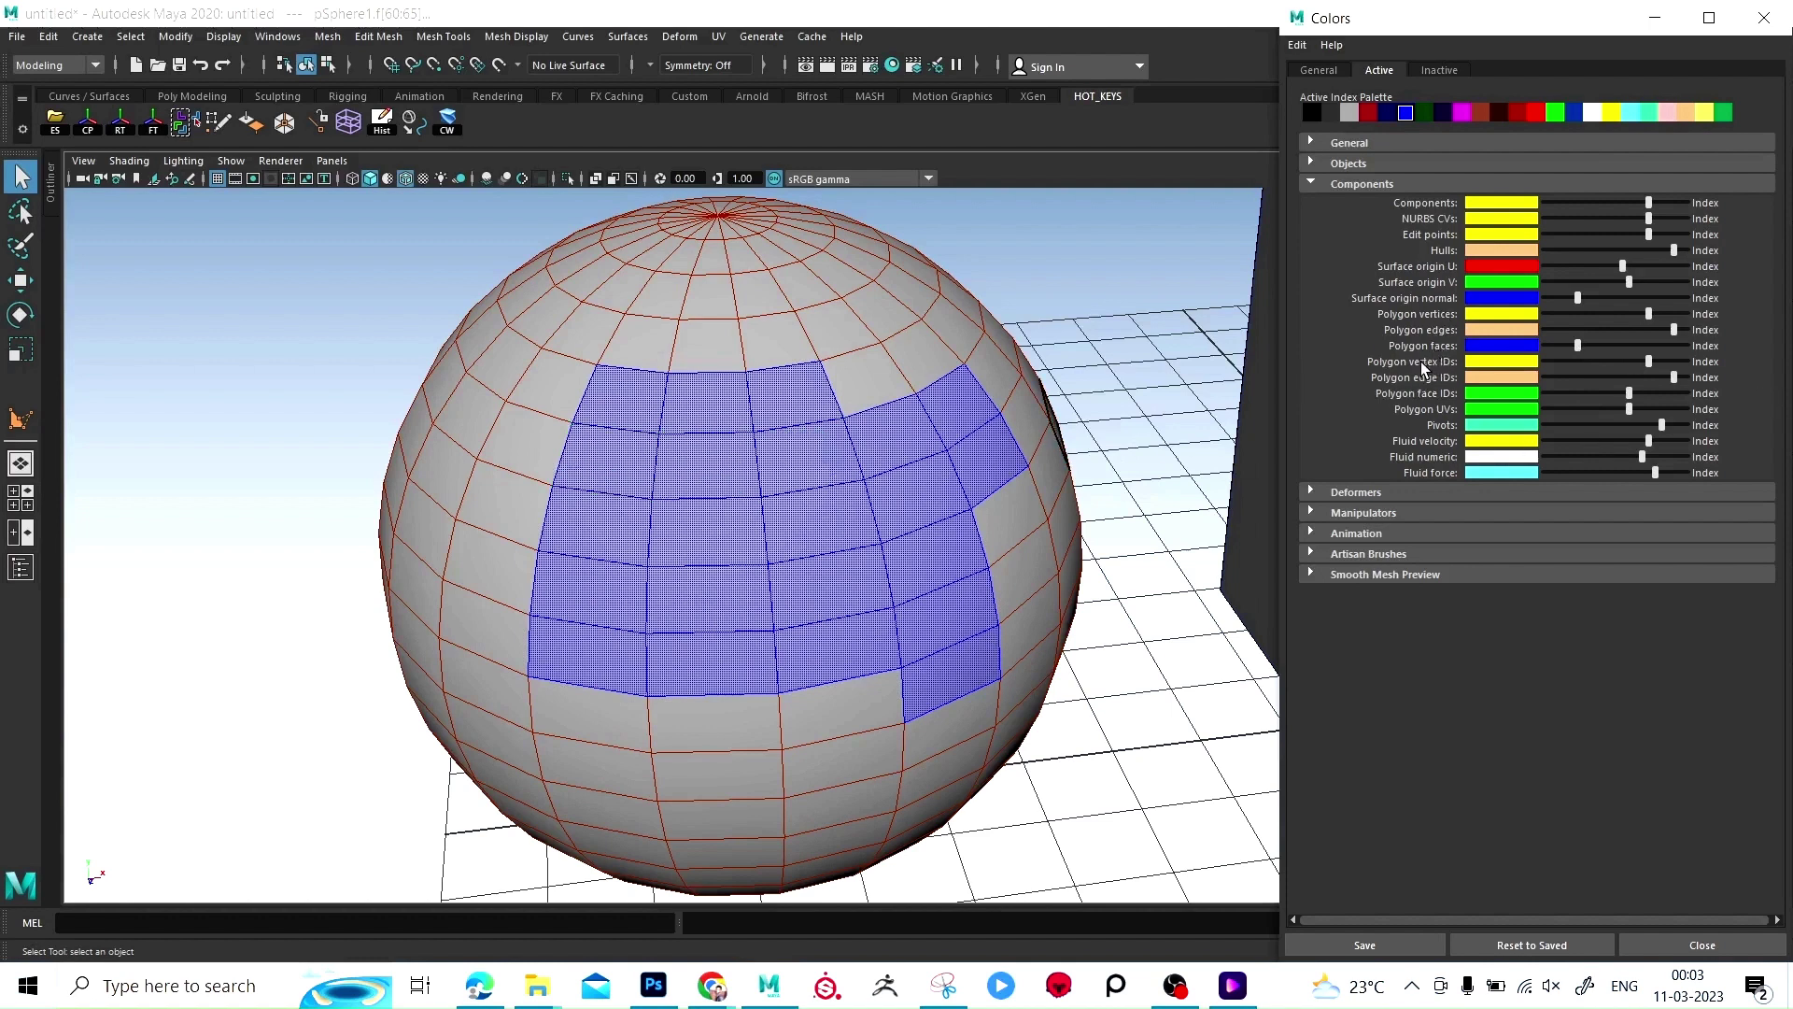
pyautogui.rightClick(717, 492)
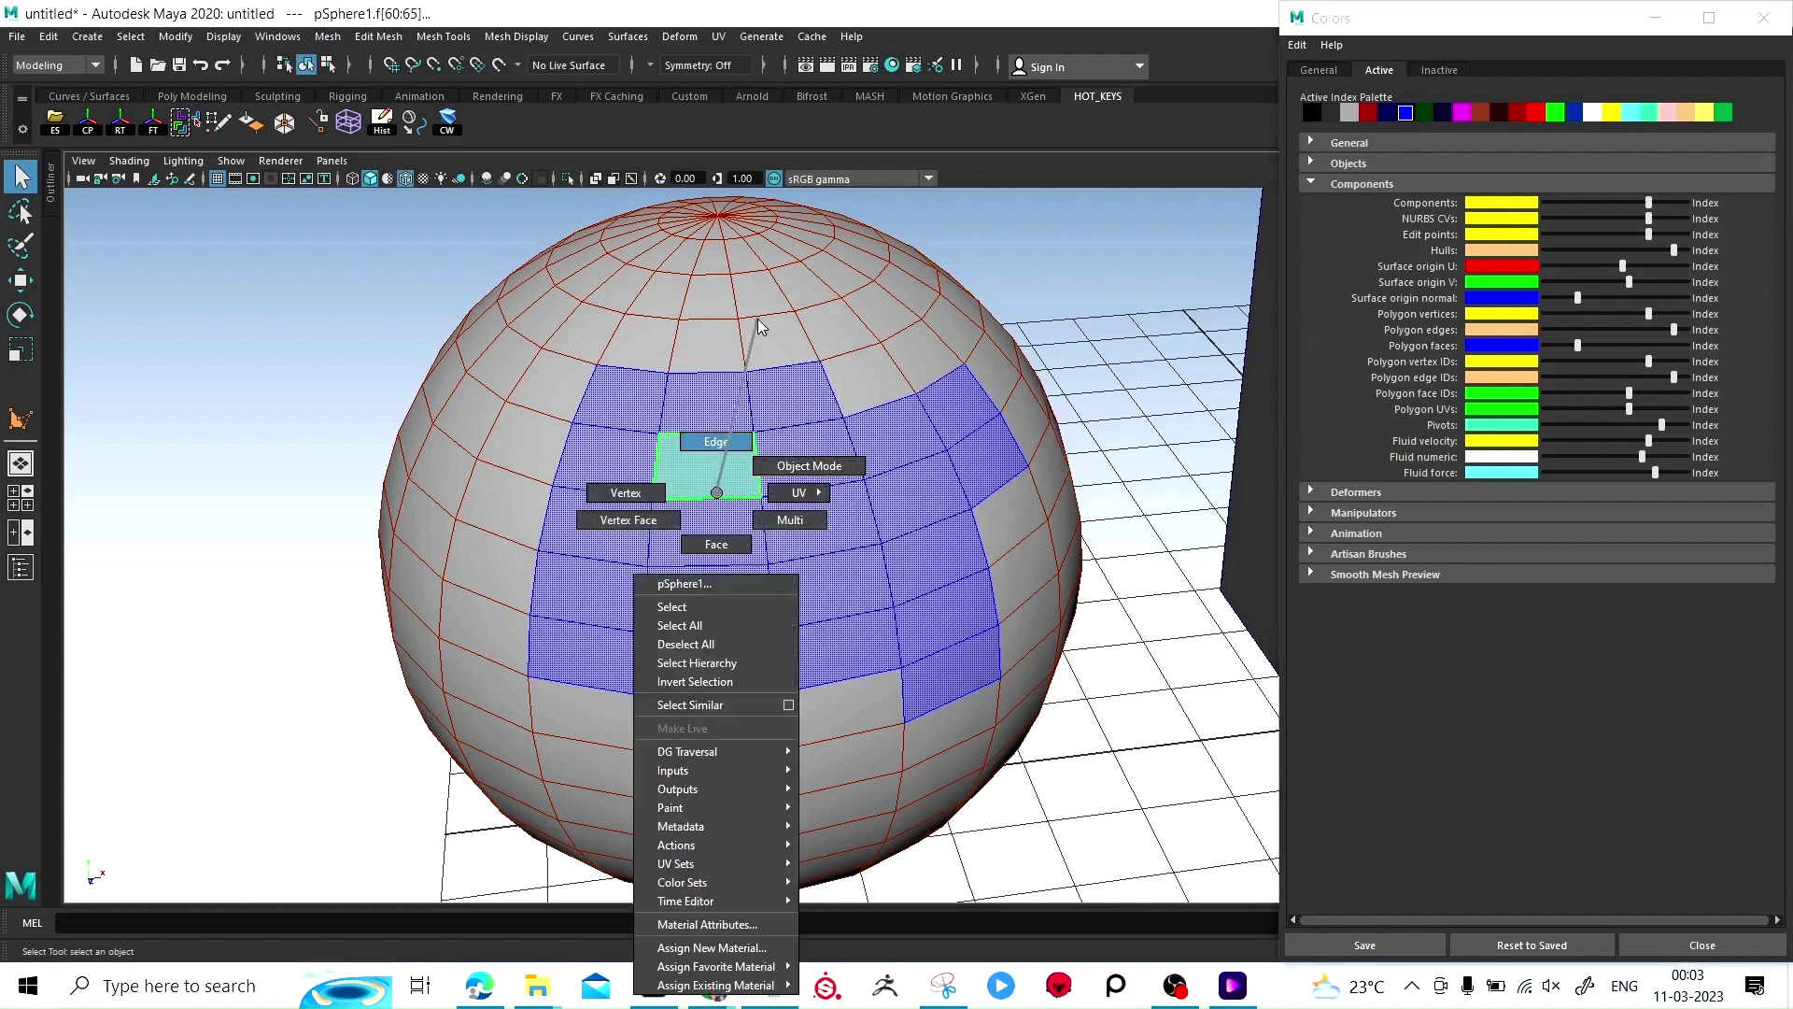
pyautogui.moveTo(758, 326); pyautogui.dragTo(759, 326, button='right')
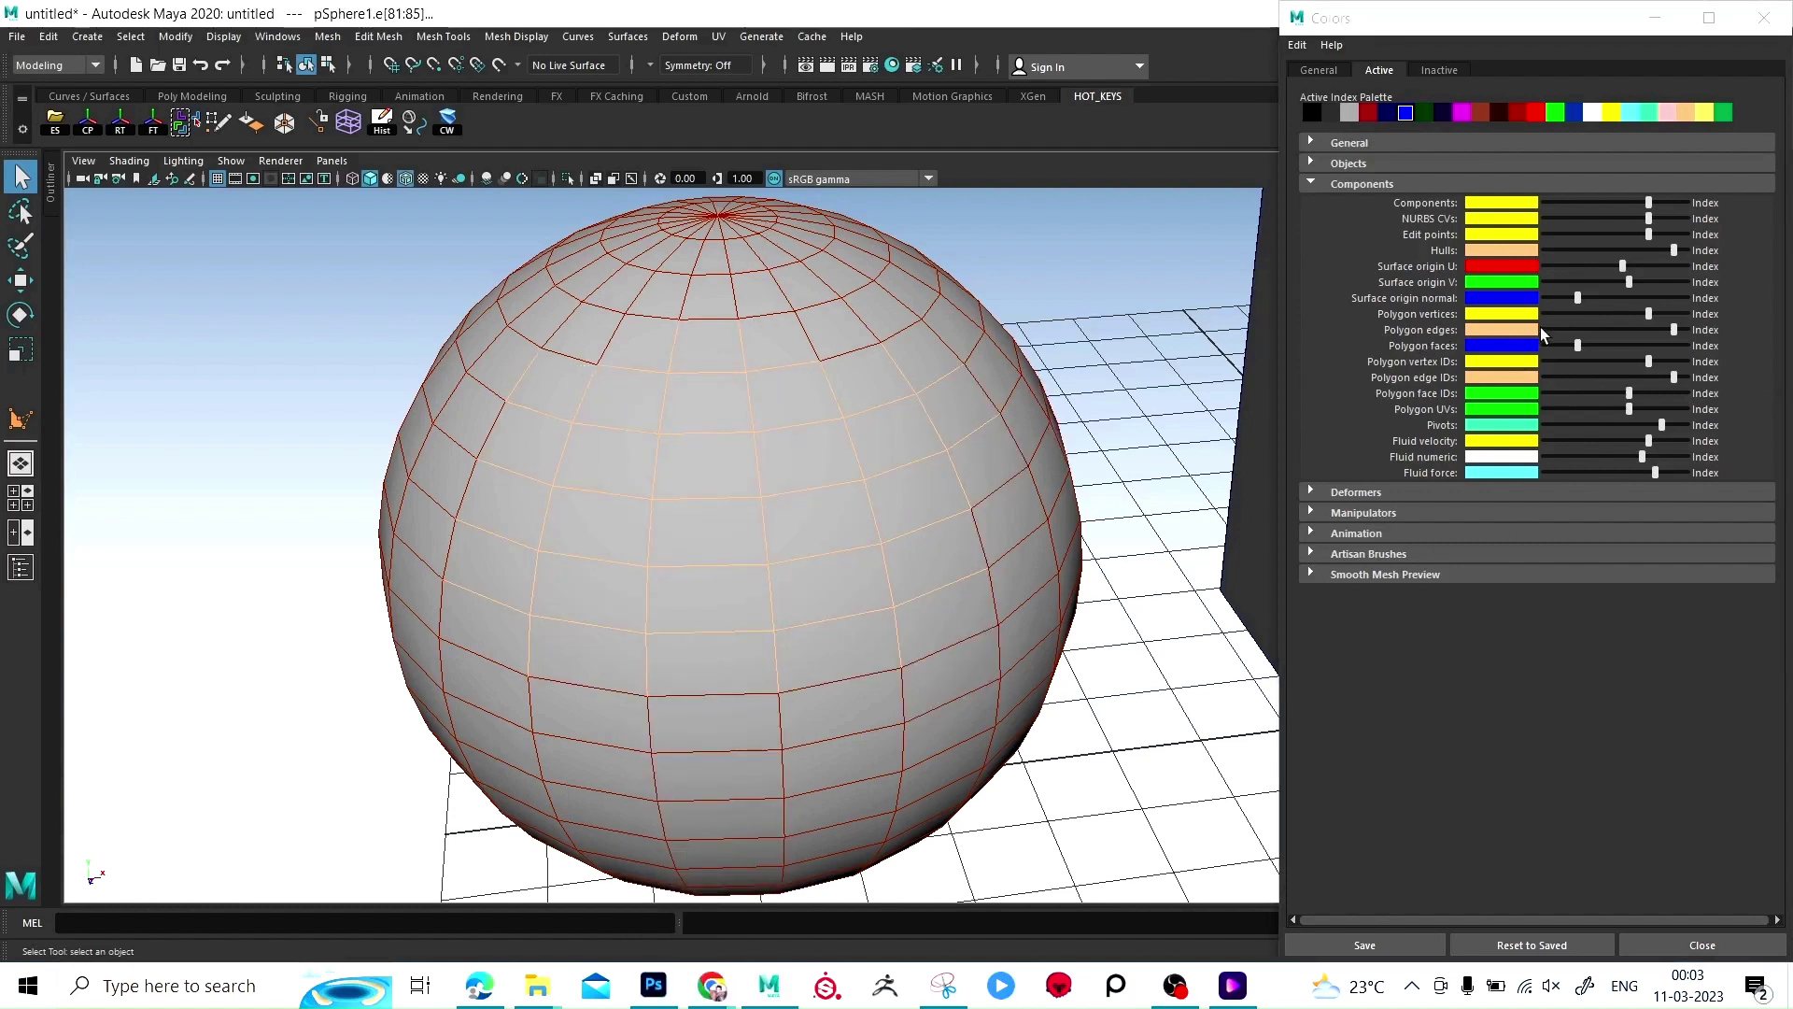
# Step: Try dark red for Polygon edges, then settle on yellow
pyautogui.moveTo(1539, 326)
pyautogui.mouseDown()
pyautogui.moveTo(1687, 348)
pyautogui.moveTo(1560, 329)
pyautogui.moveTo(1657, 329)
pyautogui.moveTo(1599, 323)
pyautogui.mouseUp()
pyautogui.moveTo(1626, 329)
pyautogui.mouseDown()
pyautogui.moveTo(1572, 328)
pyautogui.moveTo(1647, 335)
pyautogui.mouseUp()
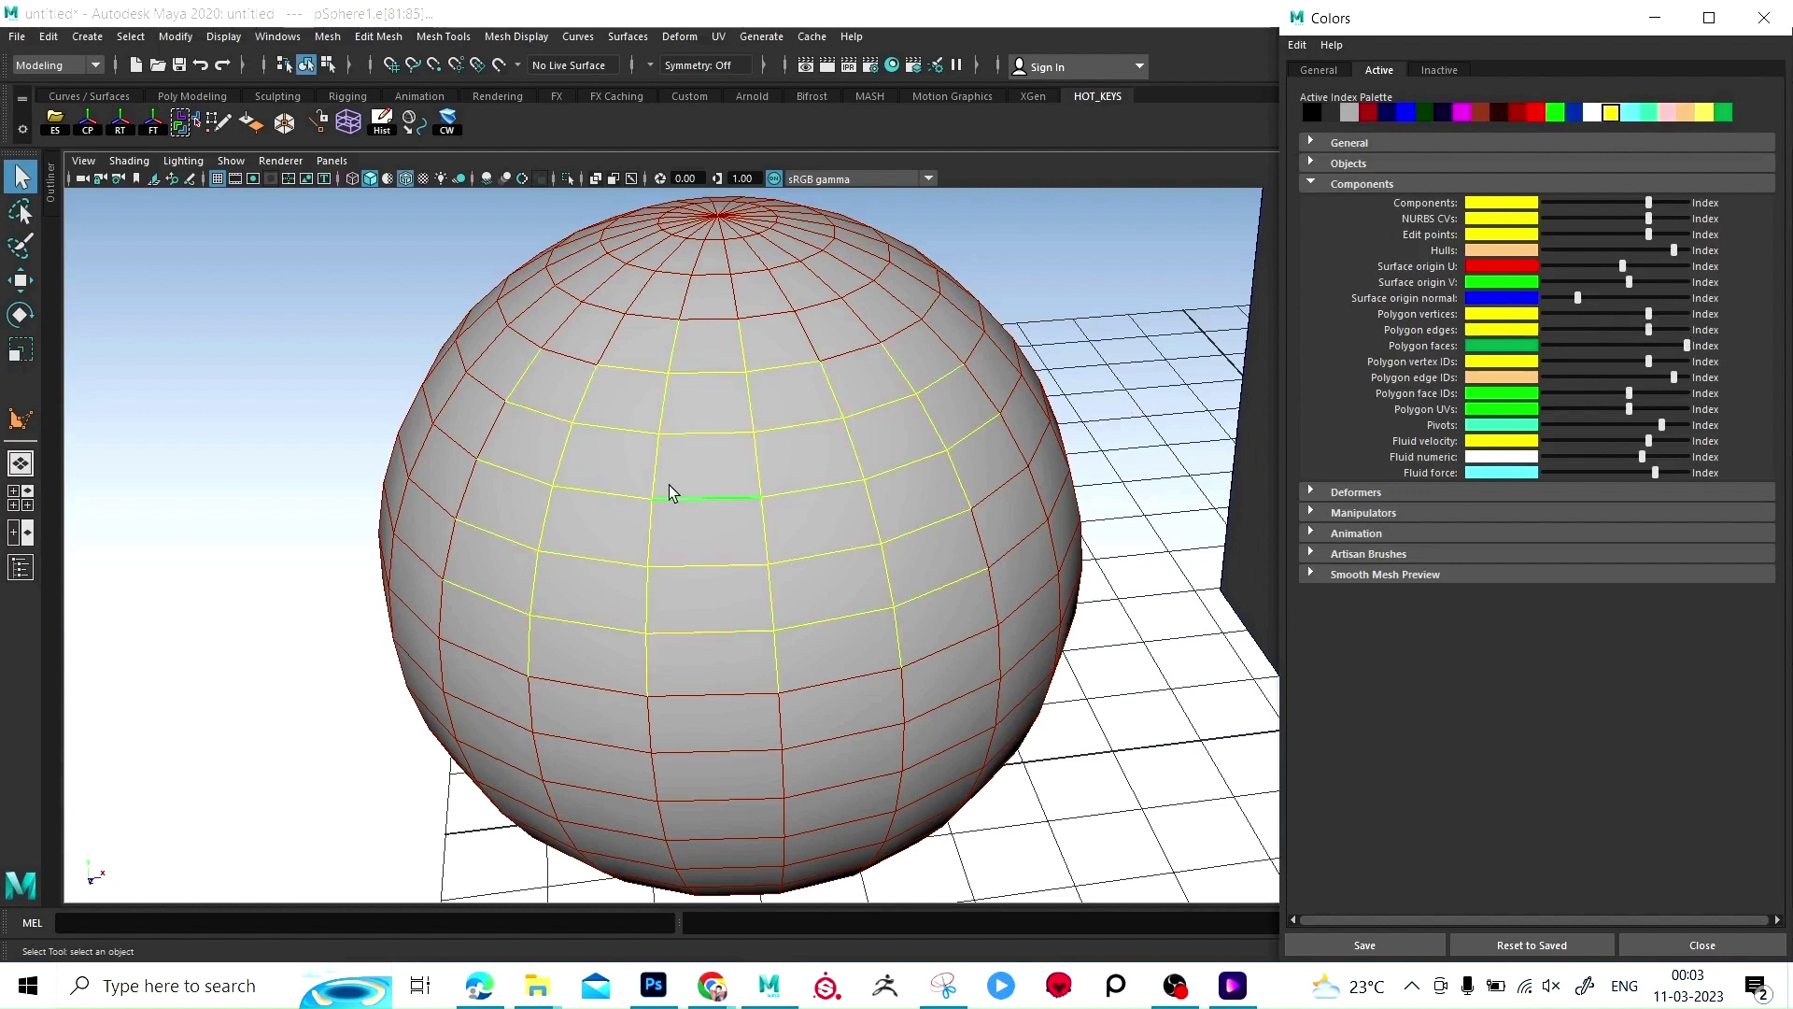
# Step: Select a block of sphere vertices and try darker, cyan and dark blue Polygon vertices colours
pyautogui.moveTo(668, 485); pyautogui.dragTo(339, 498, button='right')
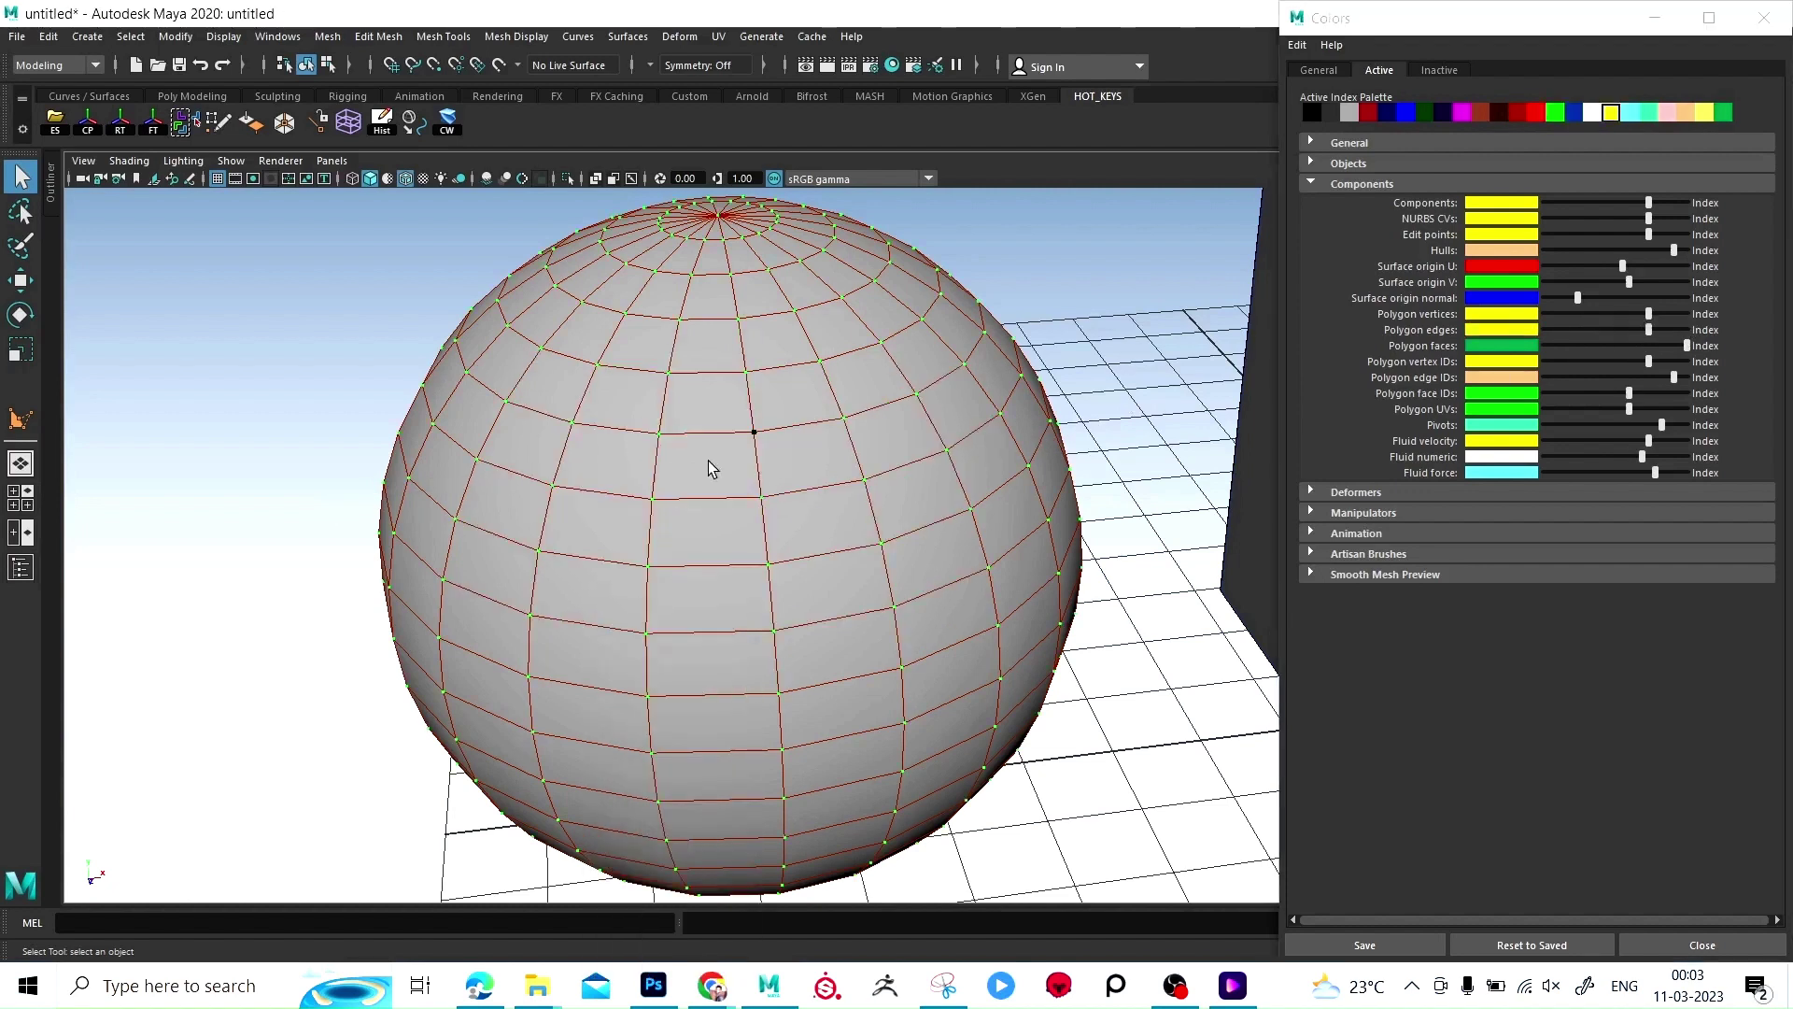
pyautogui.moveTo(644, 411); pyautogui.dragTo(1004, 740)
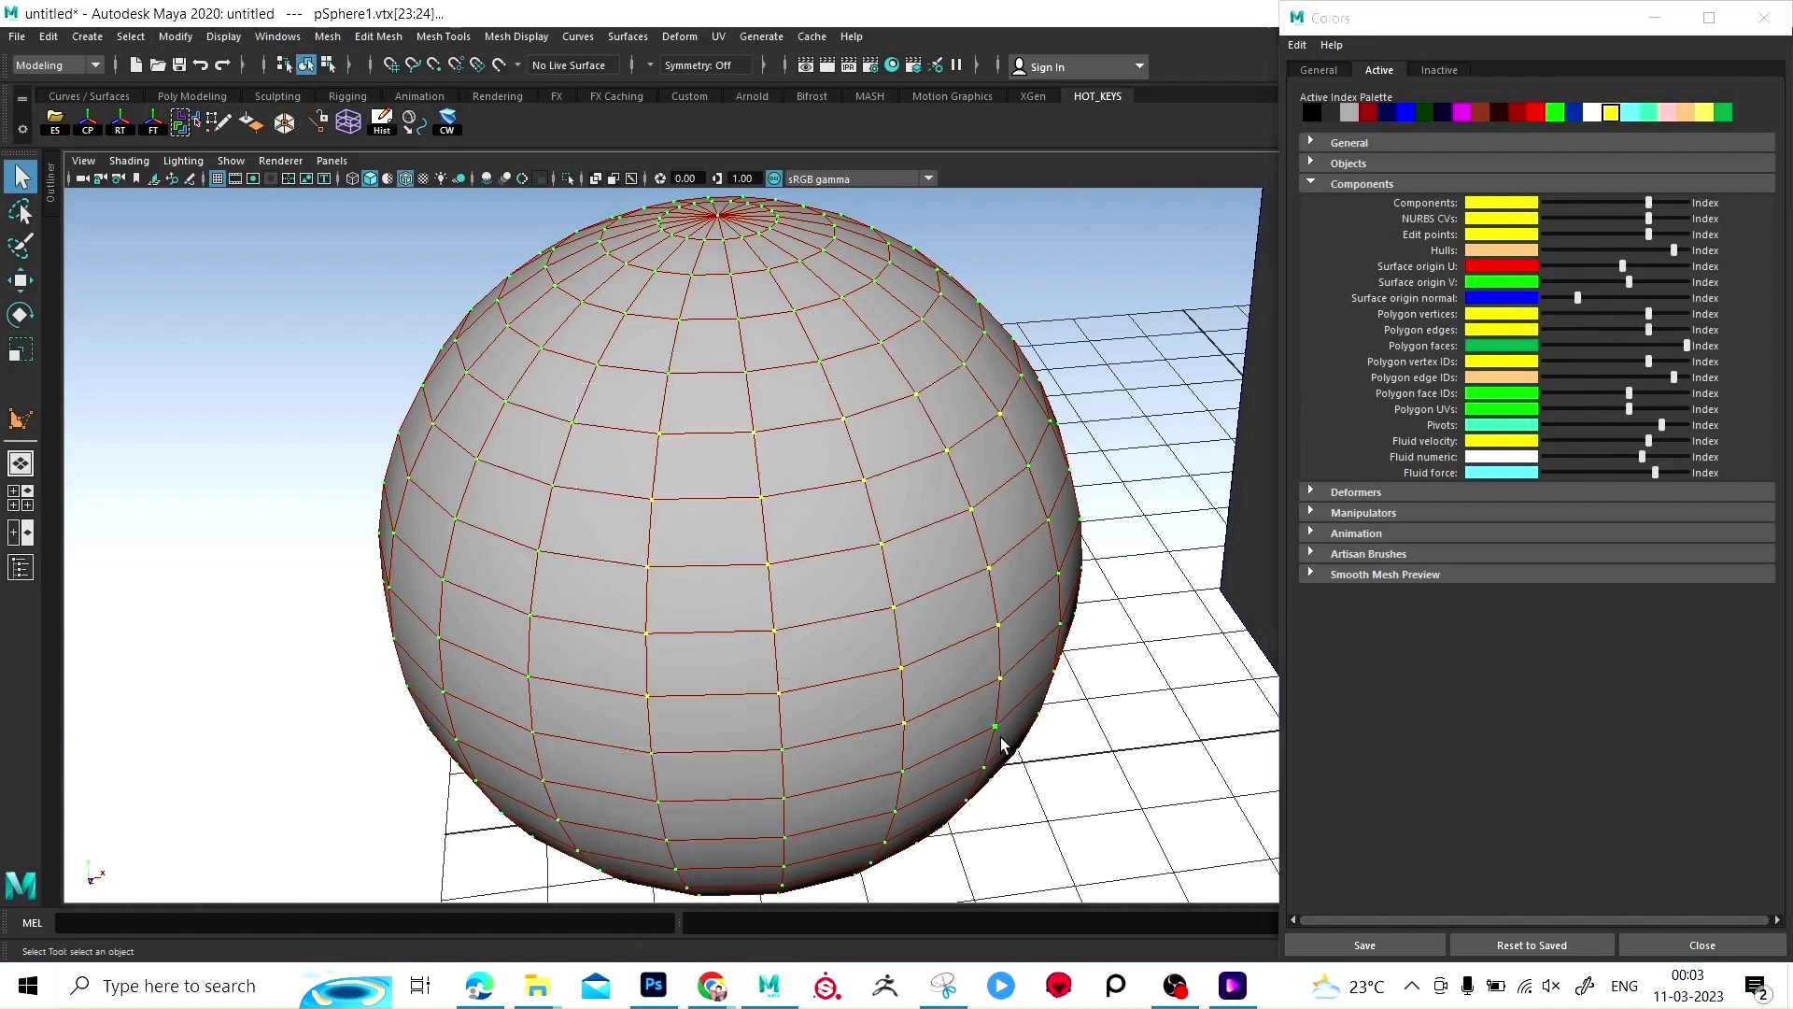
pyautogui.click(1557, 310)
pyautogui.click(1602, 315)
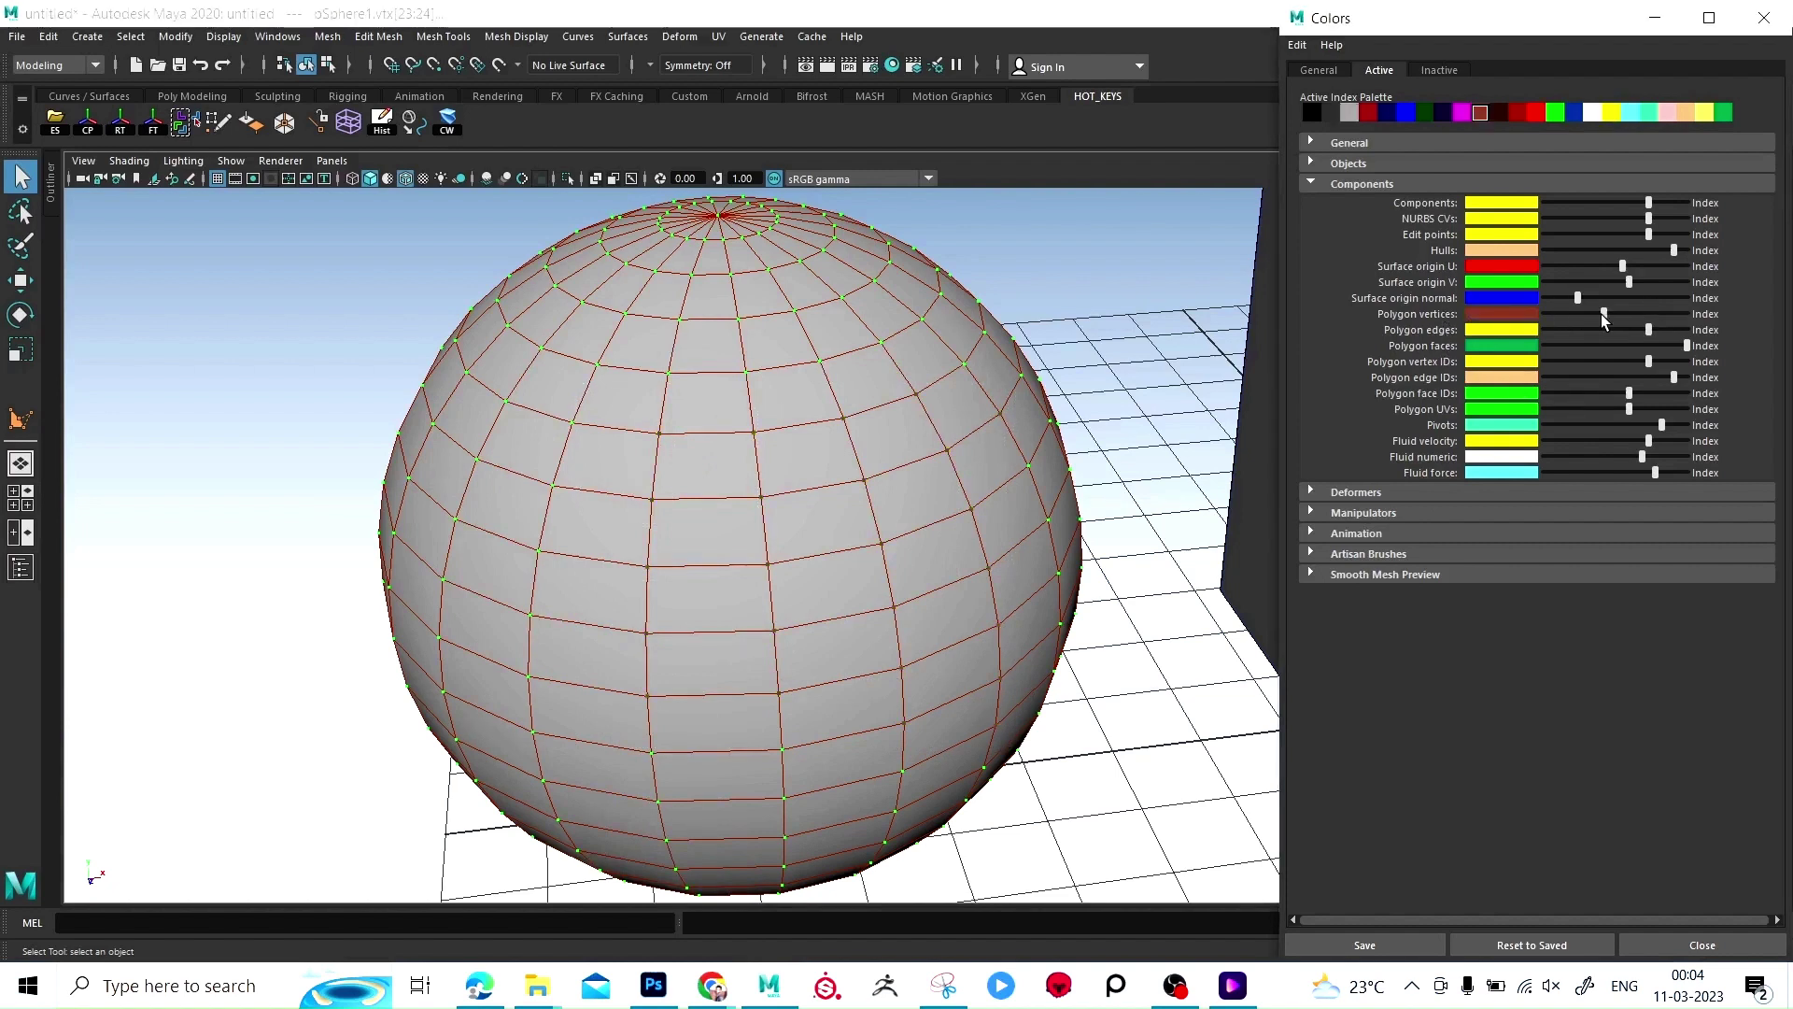
pyautogui.moveTo(1602, 315); pyautogui.dragTo(1677, 314)
pyautogui.moveTo(1679, 313); pyautogui.dragTo(1635, 313)
# Step: Select wider vertex regions and try pale orange and magenta Polygon vertices colours
pyautogui.moveTo(216, 543); pyautogui.dragTo(563, 292)
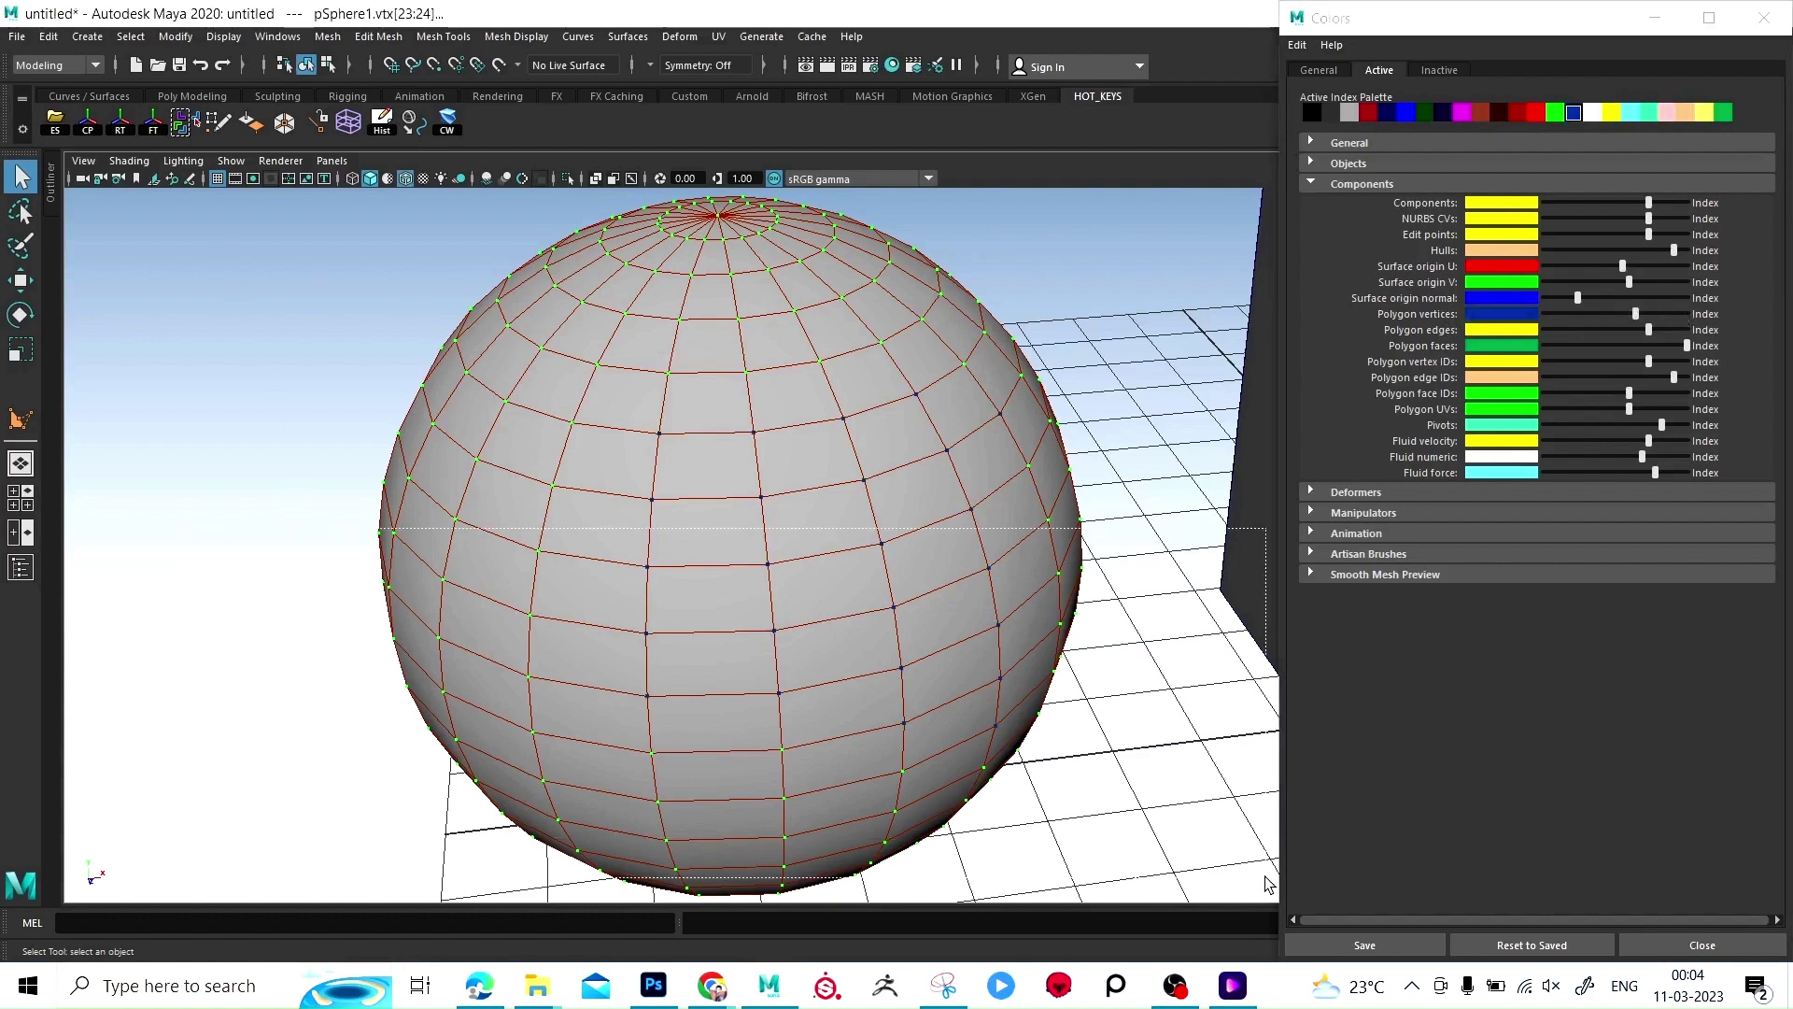
pyautogui.moveTo(263, 210); pyautogui.dragTo(1112, 523)
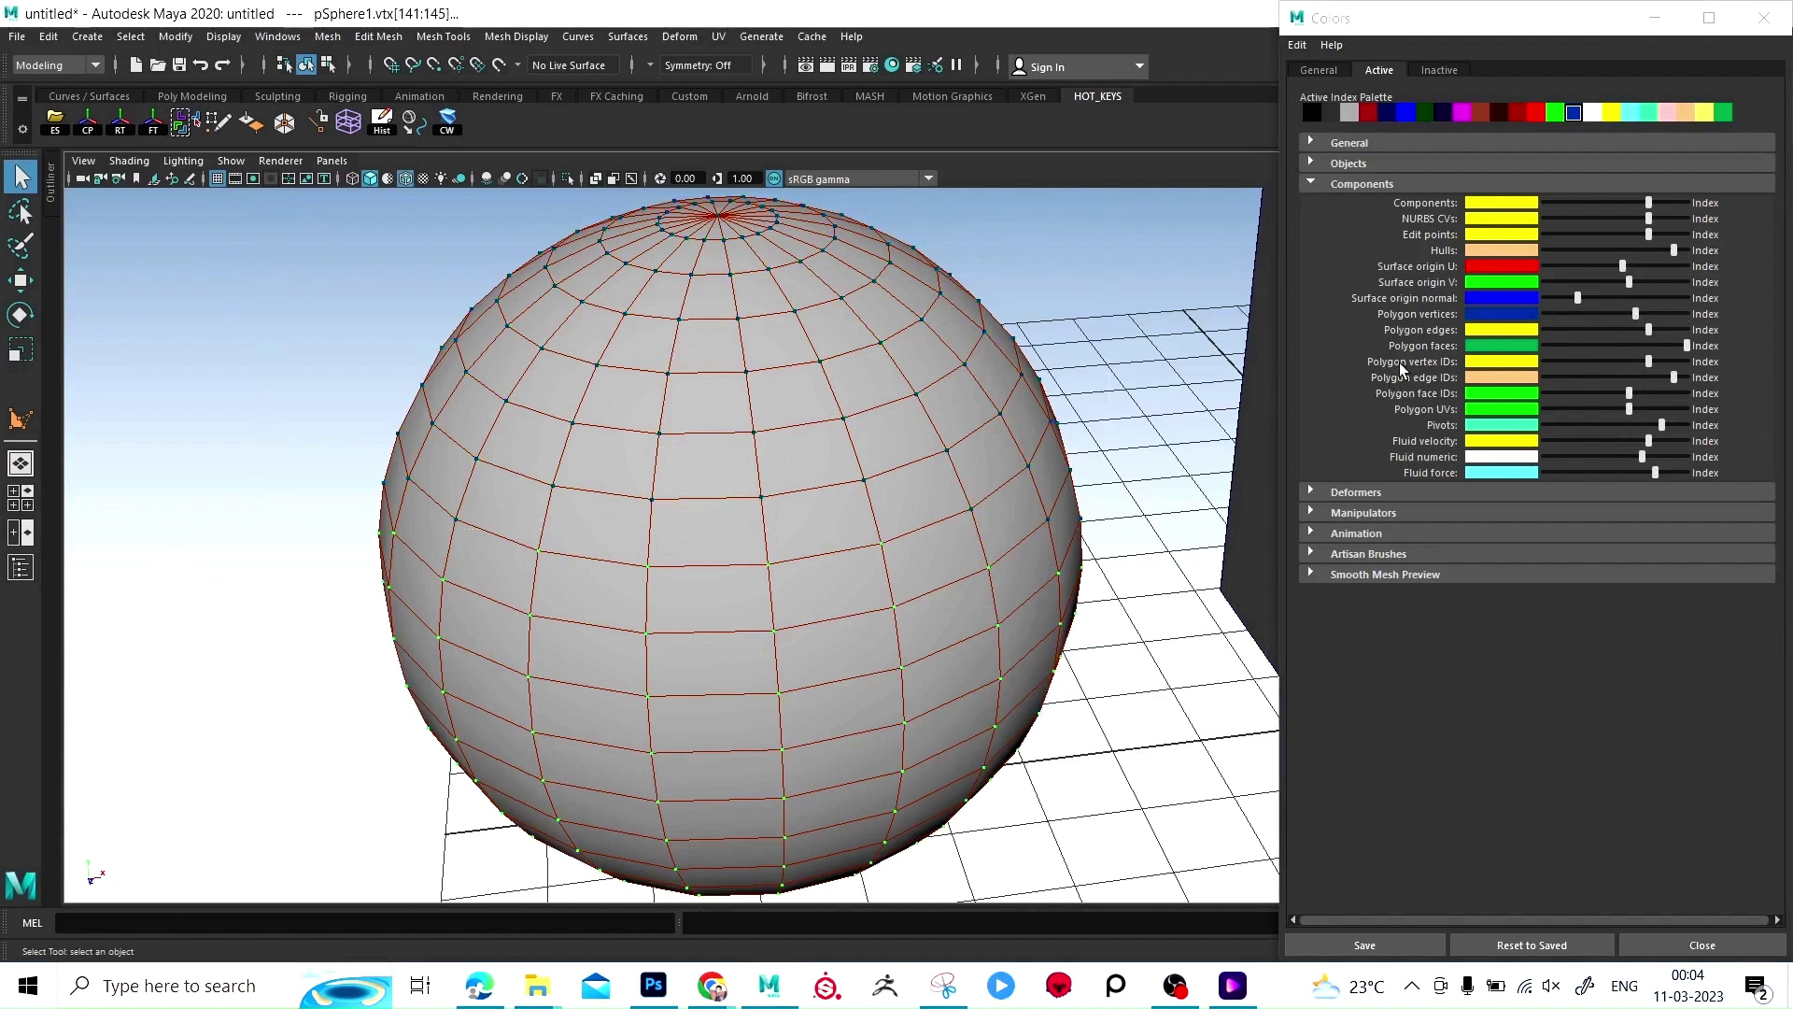
pyautogui.moveTo(1582, 314)
pyautogui.mouseDown()
pyautogui.moveTo(1651, 316)
pyautogui.moveTo(1591, 328)
pyautogui.mouseUp()
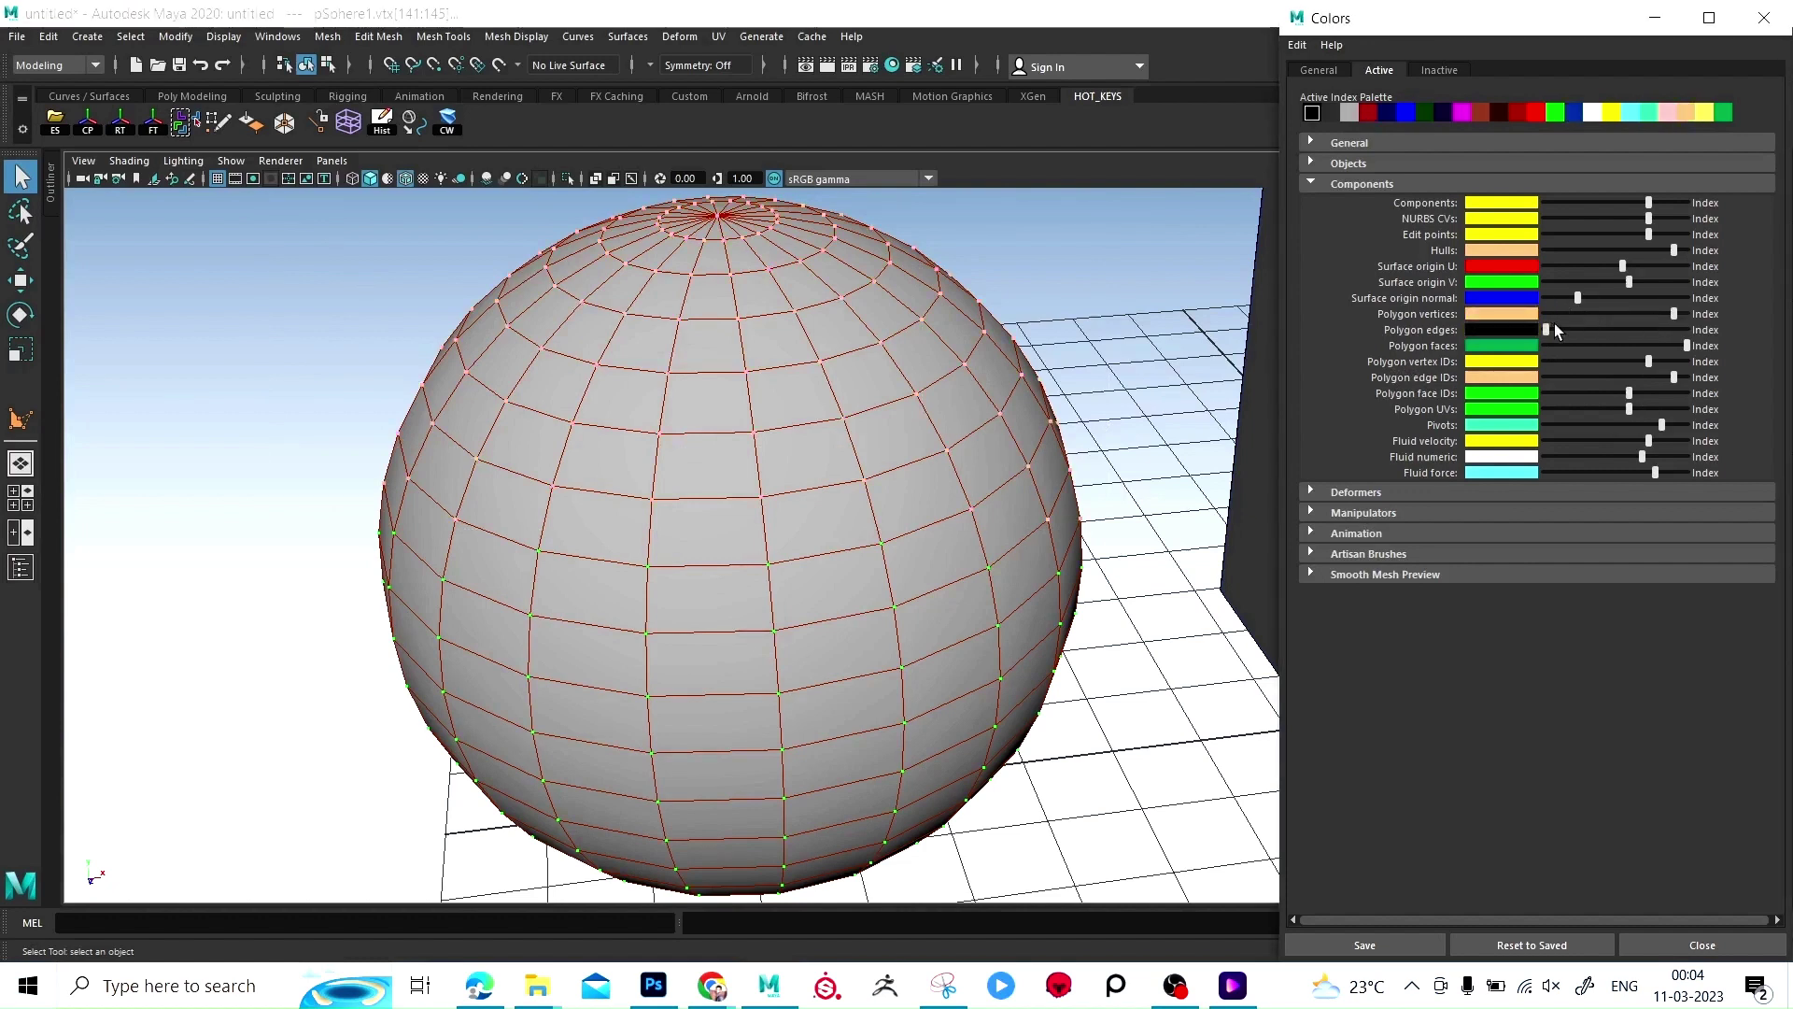
pyautogui.click(1573, 315)
pyautogui.moveTo(1571, 312); pyautogui.dragTo(1641, 318)
pyautogui.click(1311, 185)
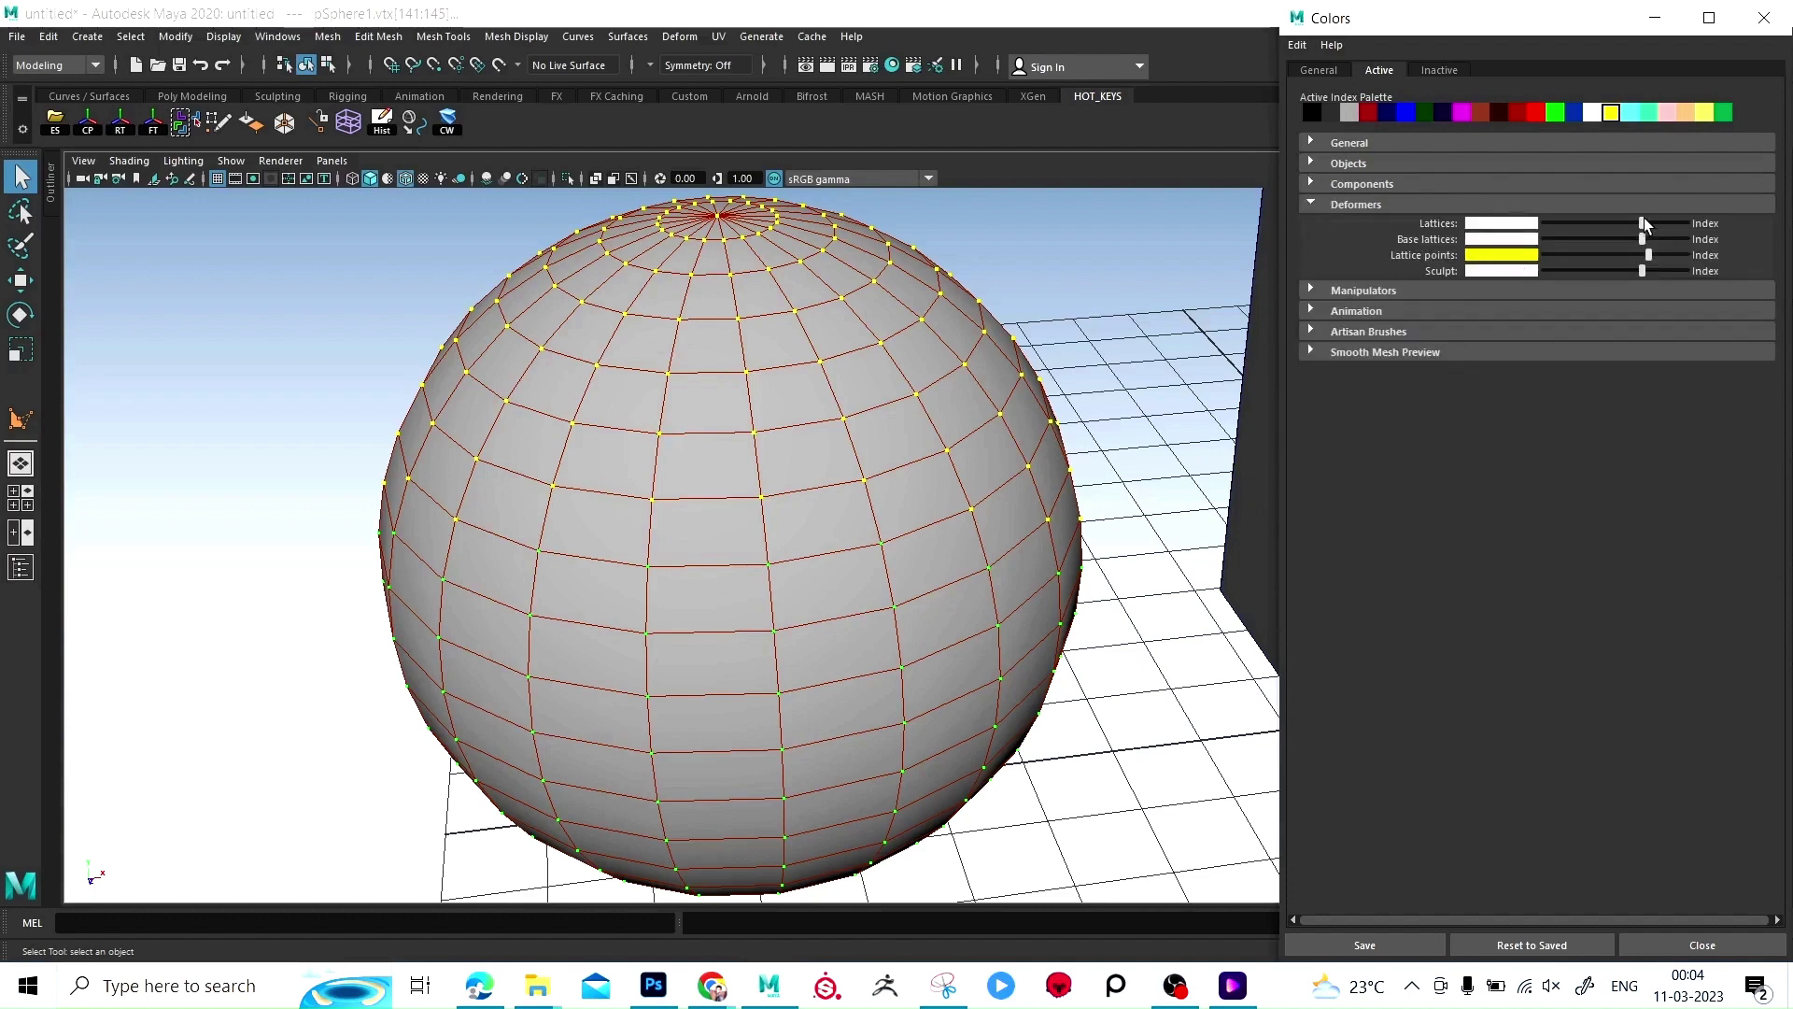
# Step: Wrap the sphere in a lattice deformer and select it
pyautogui.moveTo(648, 432); pyautogui.dragTo(1073, 256, button='right')
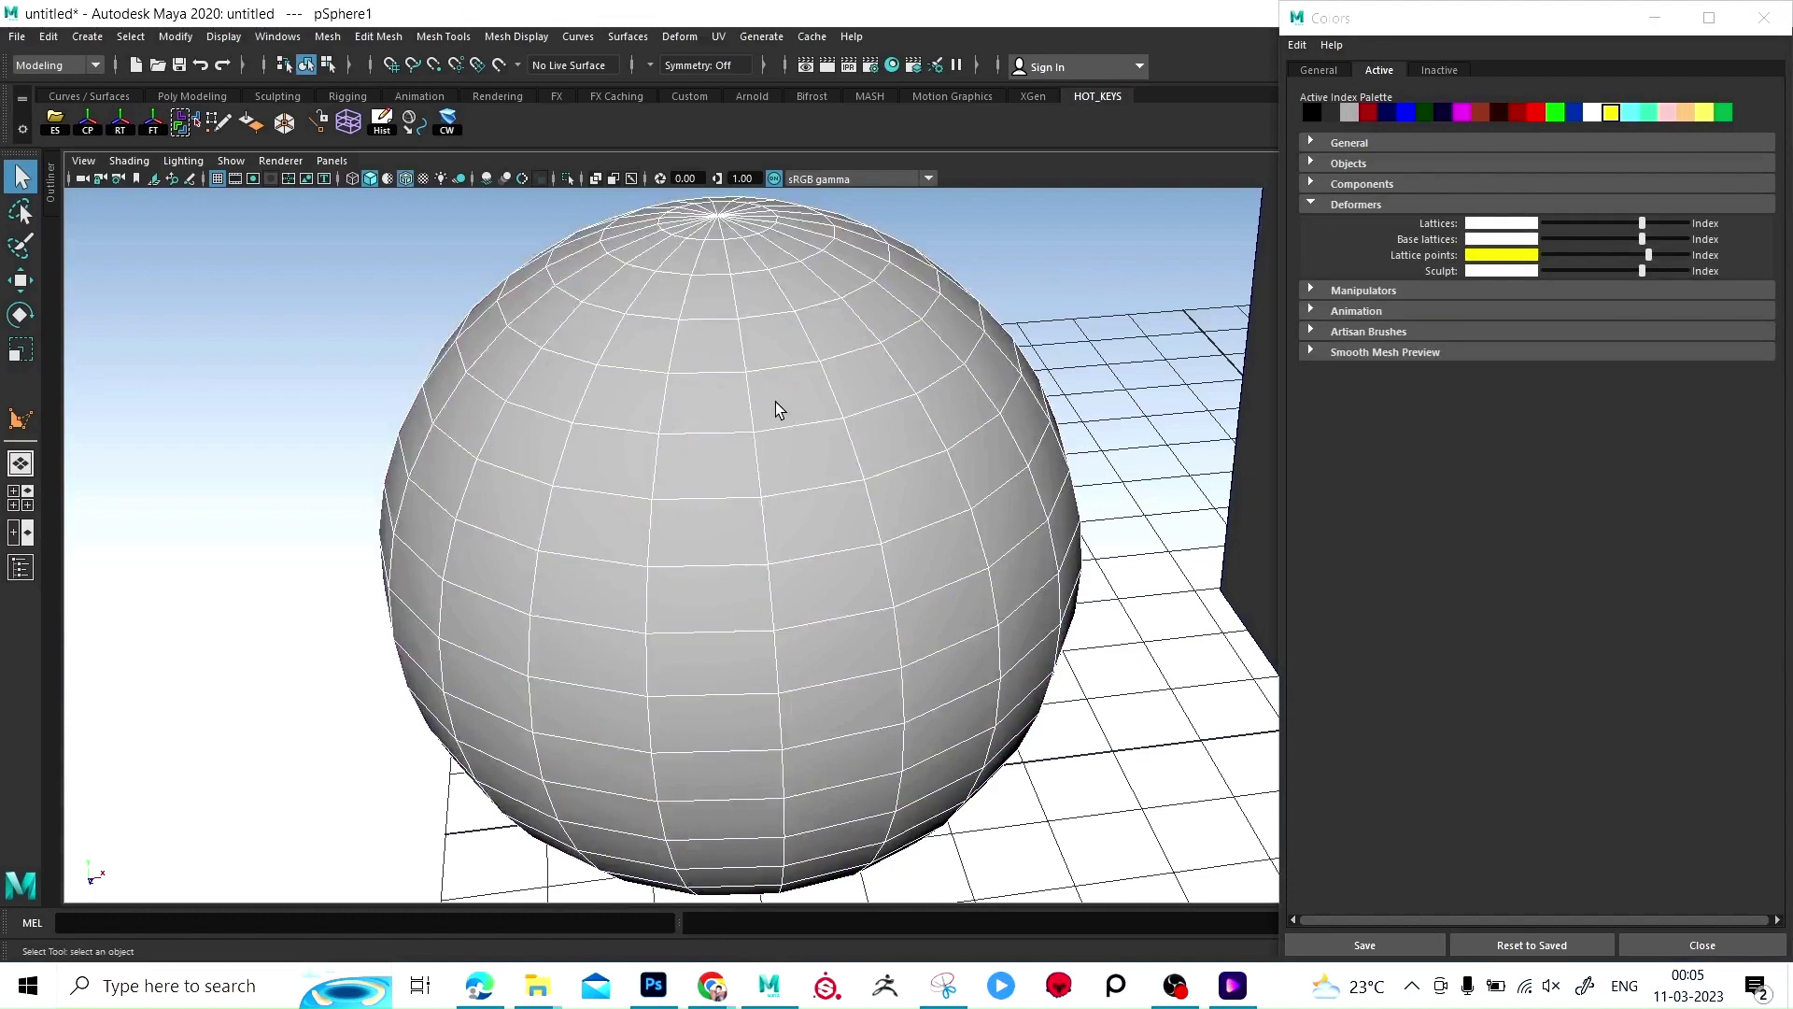
pyautogui.keyDown('alt'); pyautogui.moveTo(800, 427); pyautogui.dragTo(704, 427, button='right'); pyautogui.keyUp('alt')
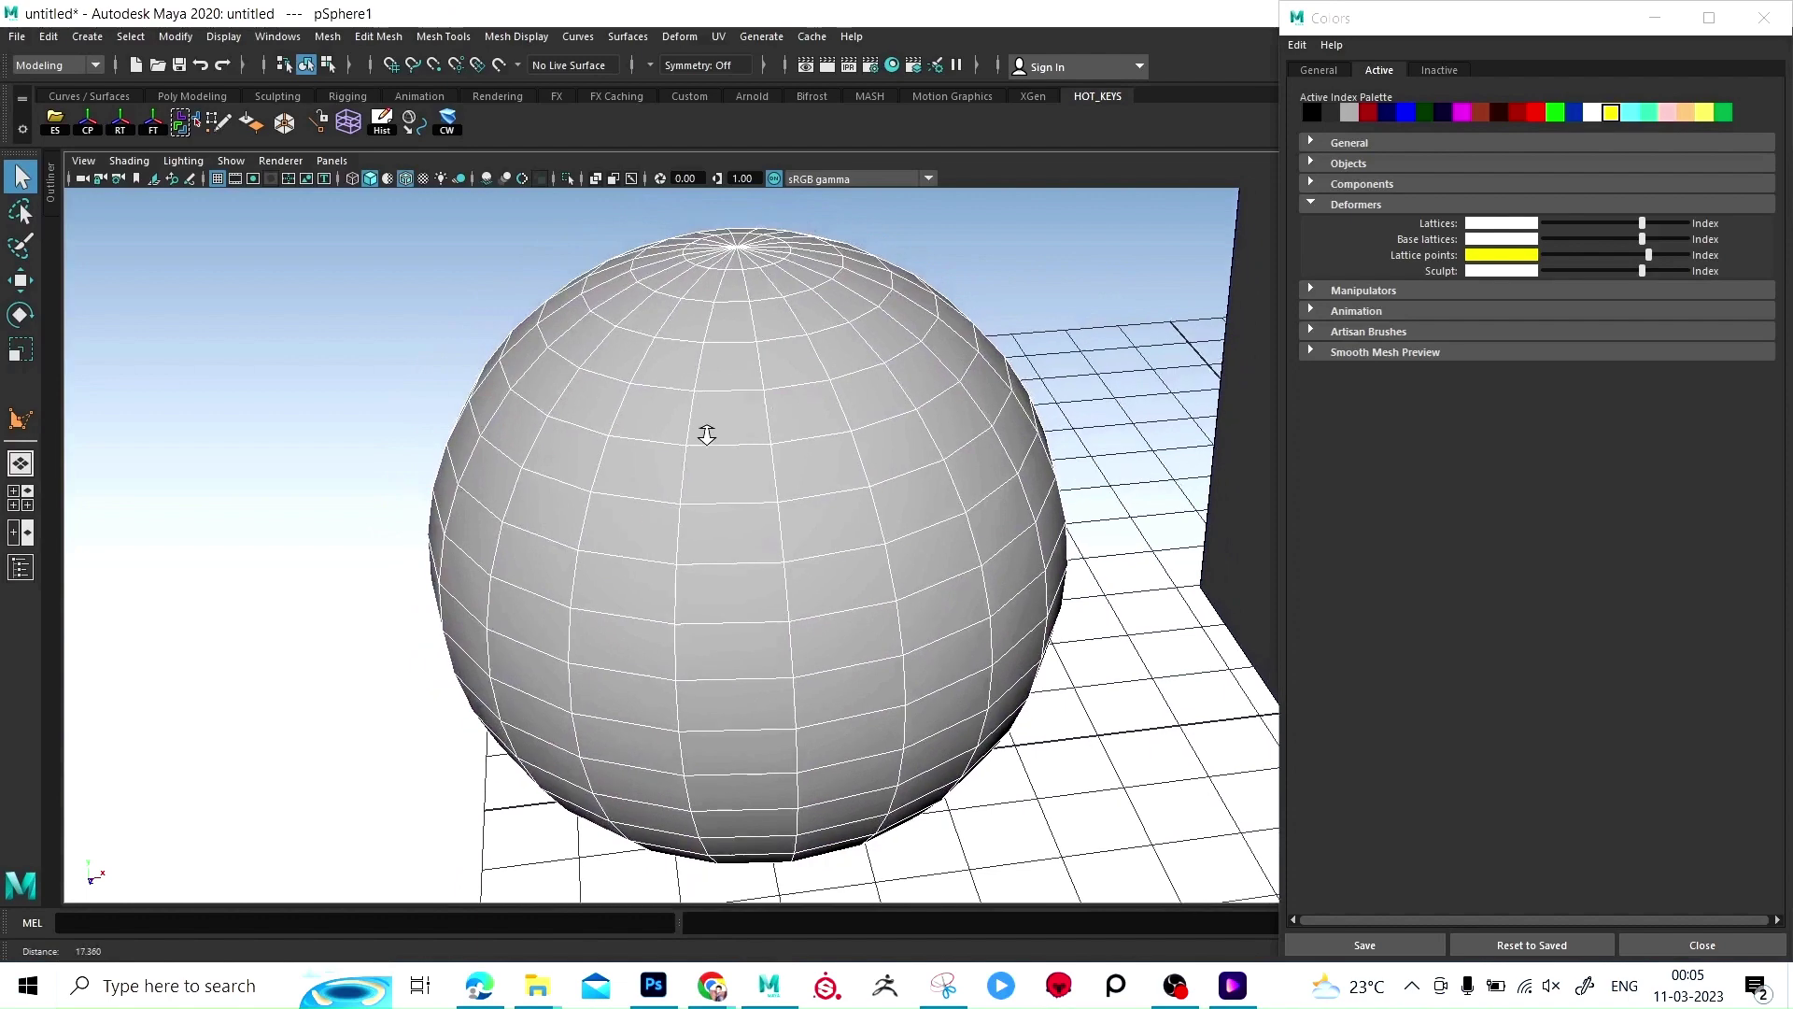
pyautogui.click(348, 121)
pyautogui.click(243, 430)
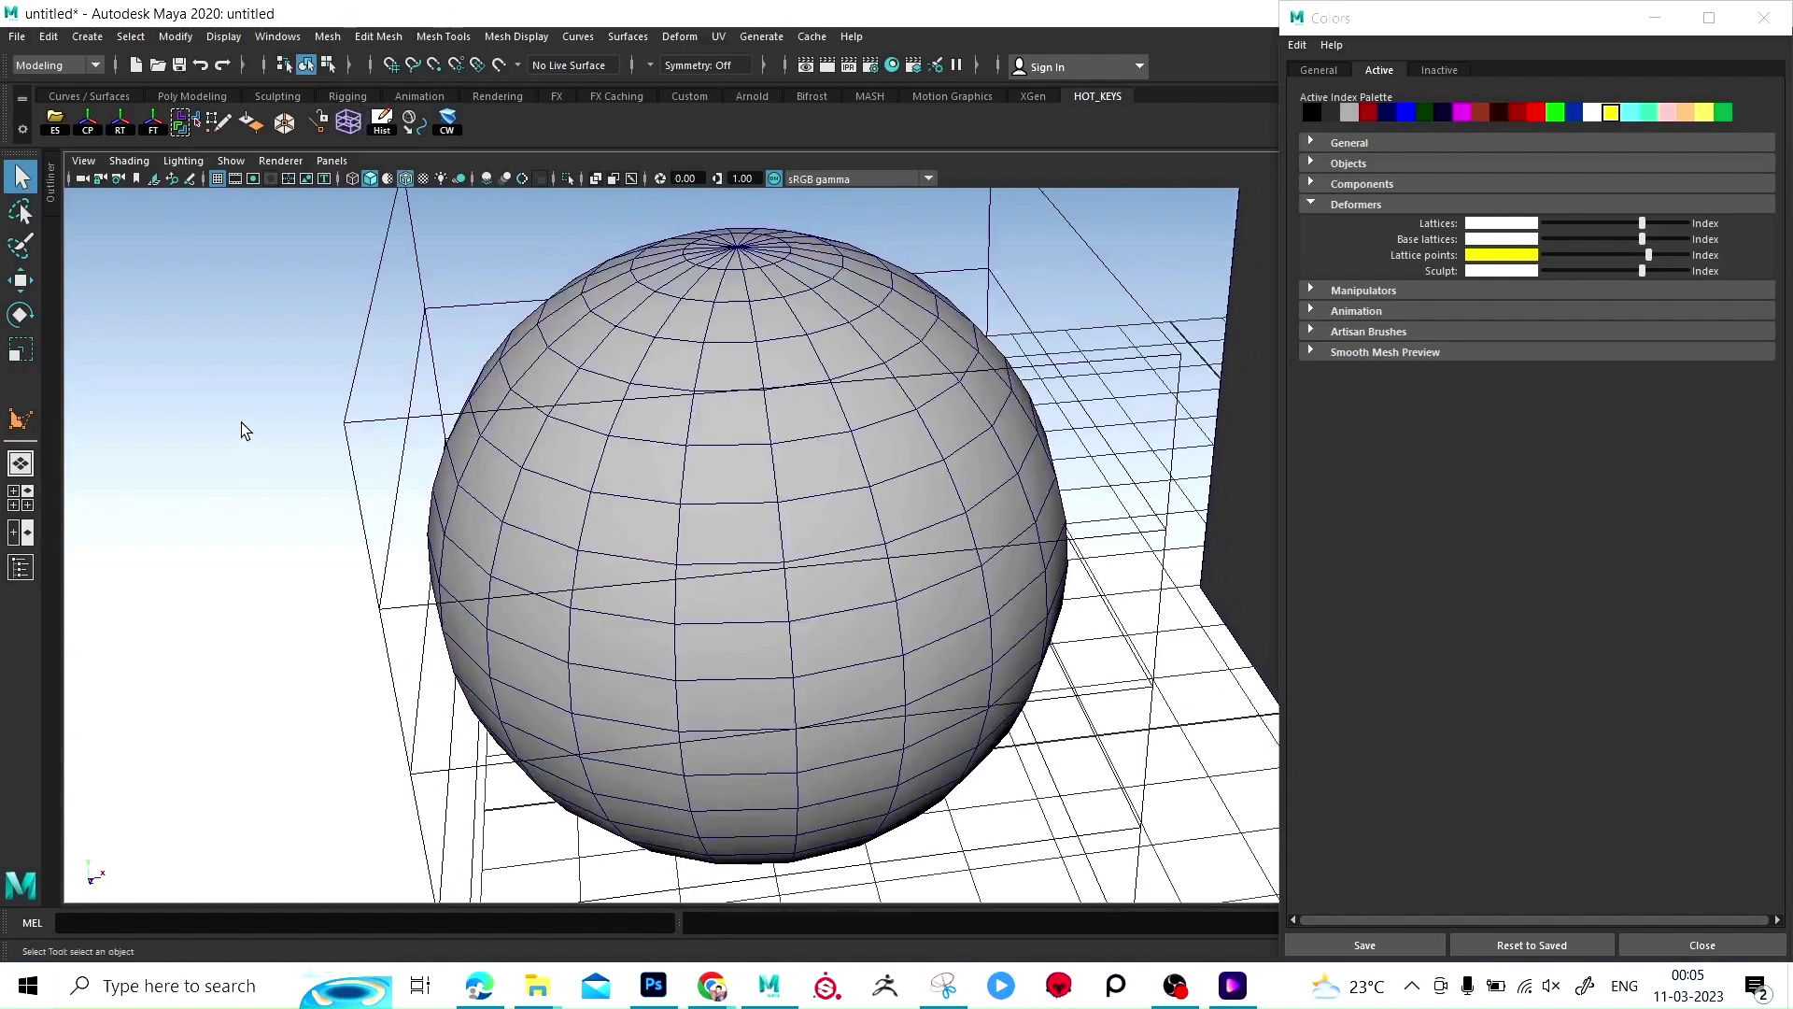
pyautogui.moveTo(320, 366); pyautogui.dragTo(379, 462)
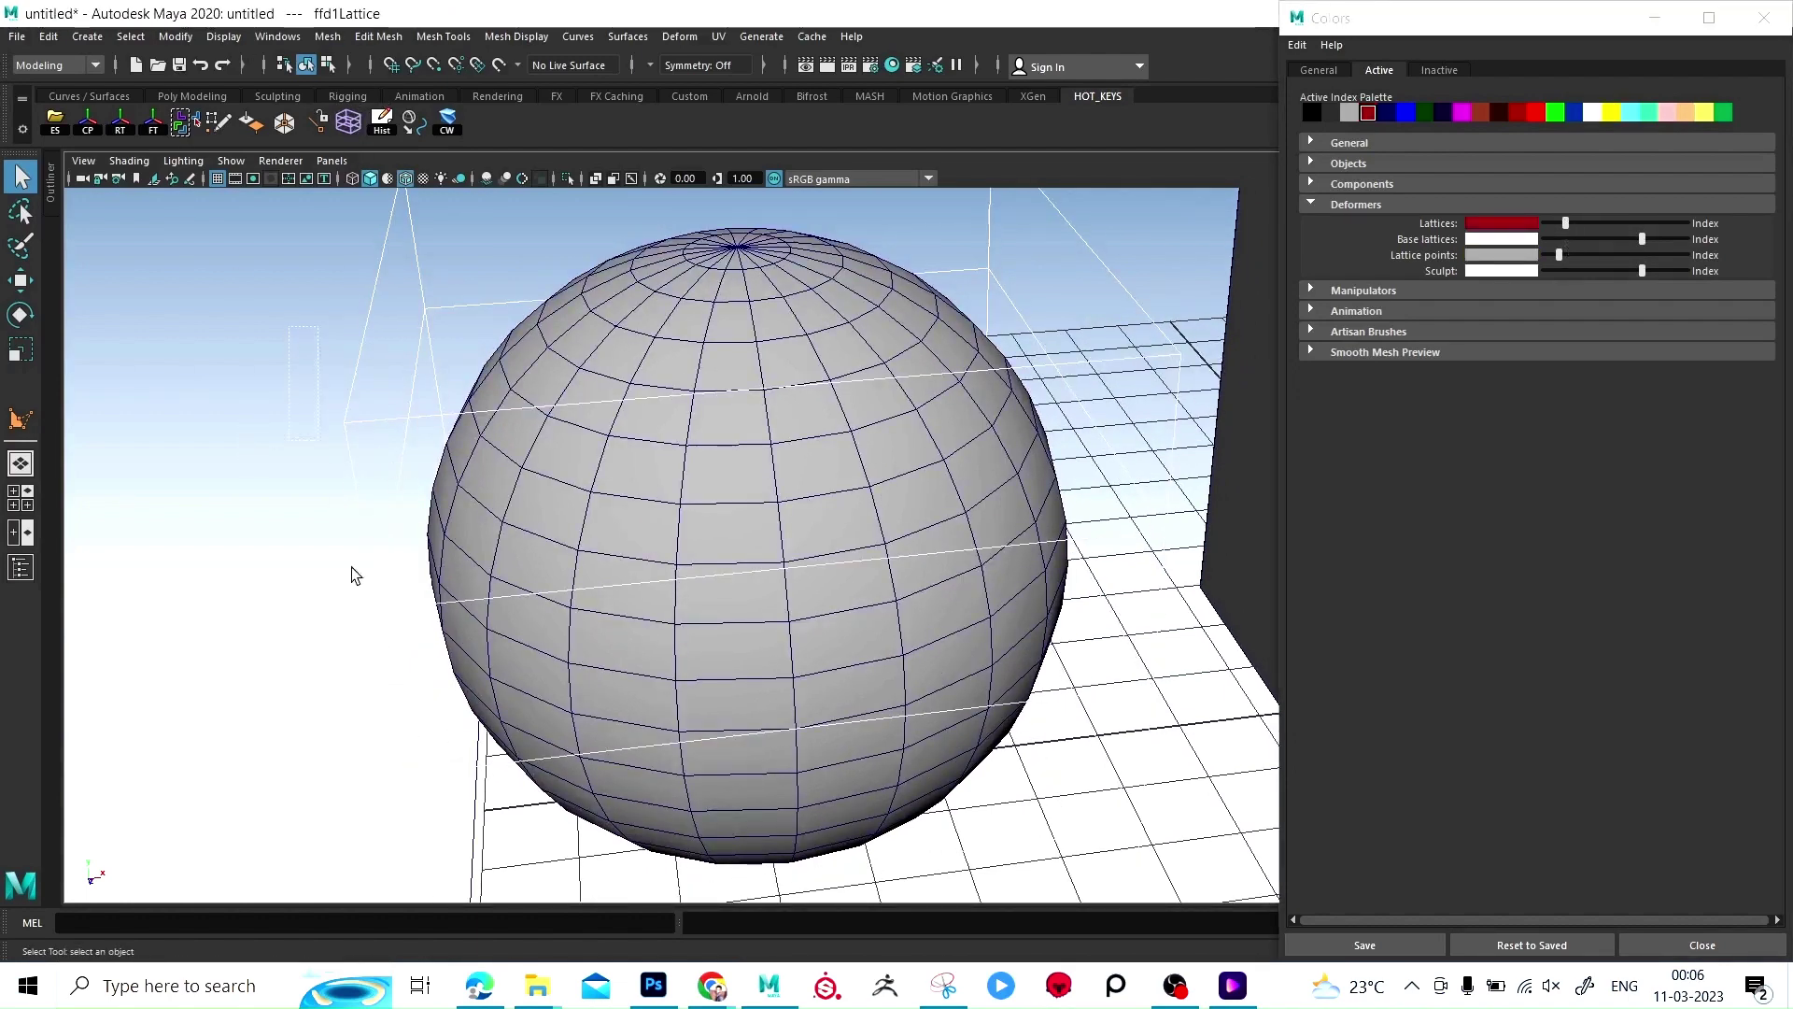
pyautogui.click(468, 638)
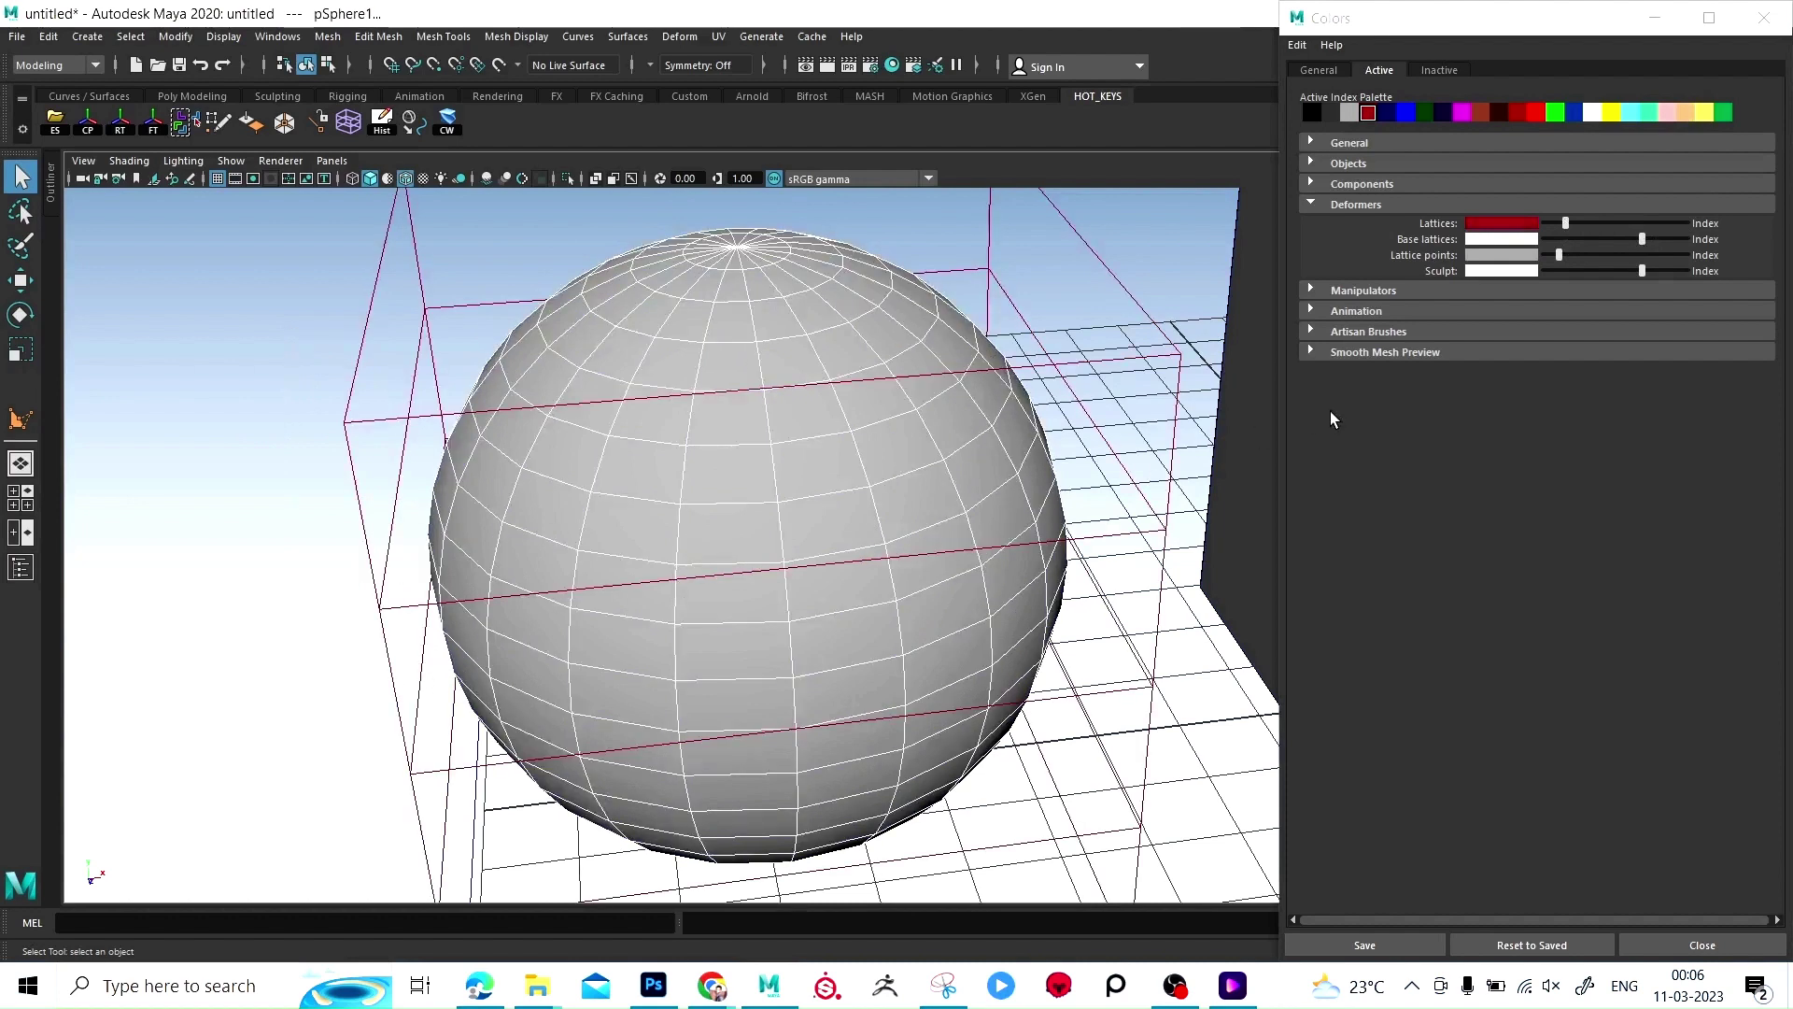
pyautogui.moveTo(1617, 221)
pyautogui.mouseDown()
pyautogui.moveTo(1570, 222)
pyautogui.moveTo(1685, 222)
pyautogui.moveTo(1616, 222)
pyautogui.mouseUp()
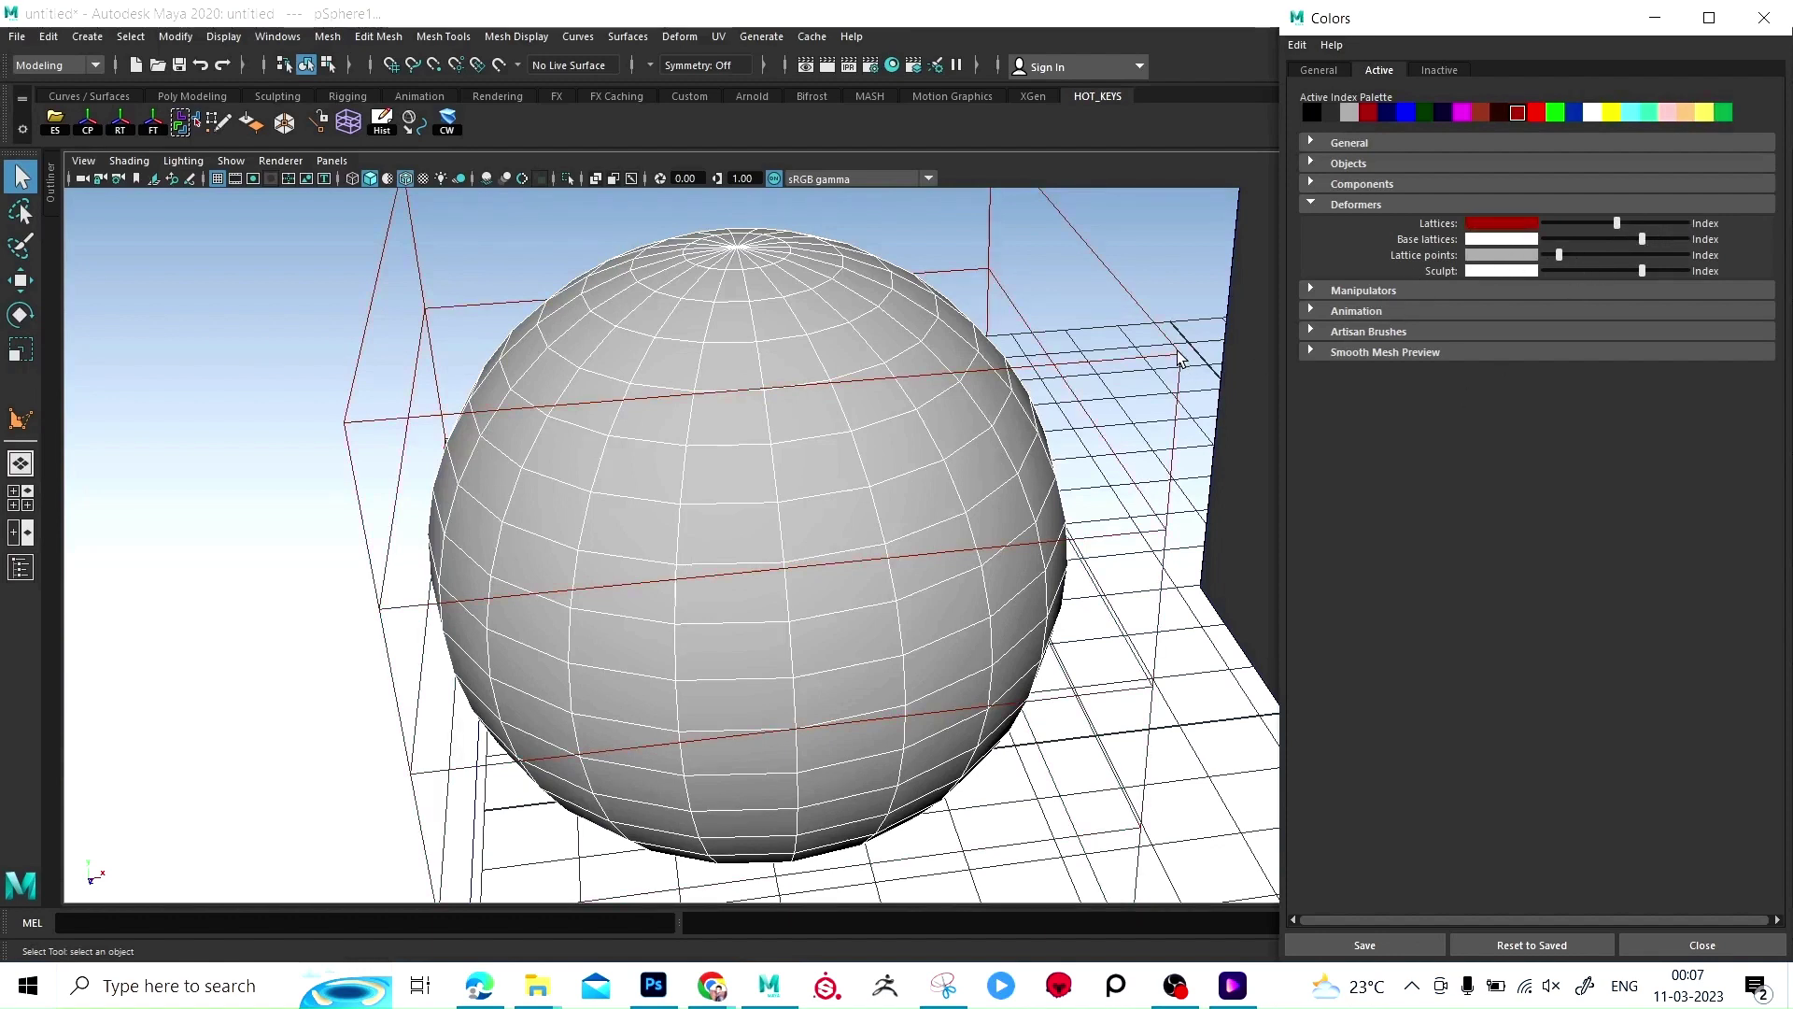
# Step: Try several lattice point colours, settling on dark blue for the selected lattice points
pyautogui.moveTo(1179, 352); pyautogui.dragTo(1094, 198, button='right')
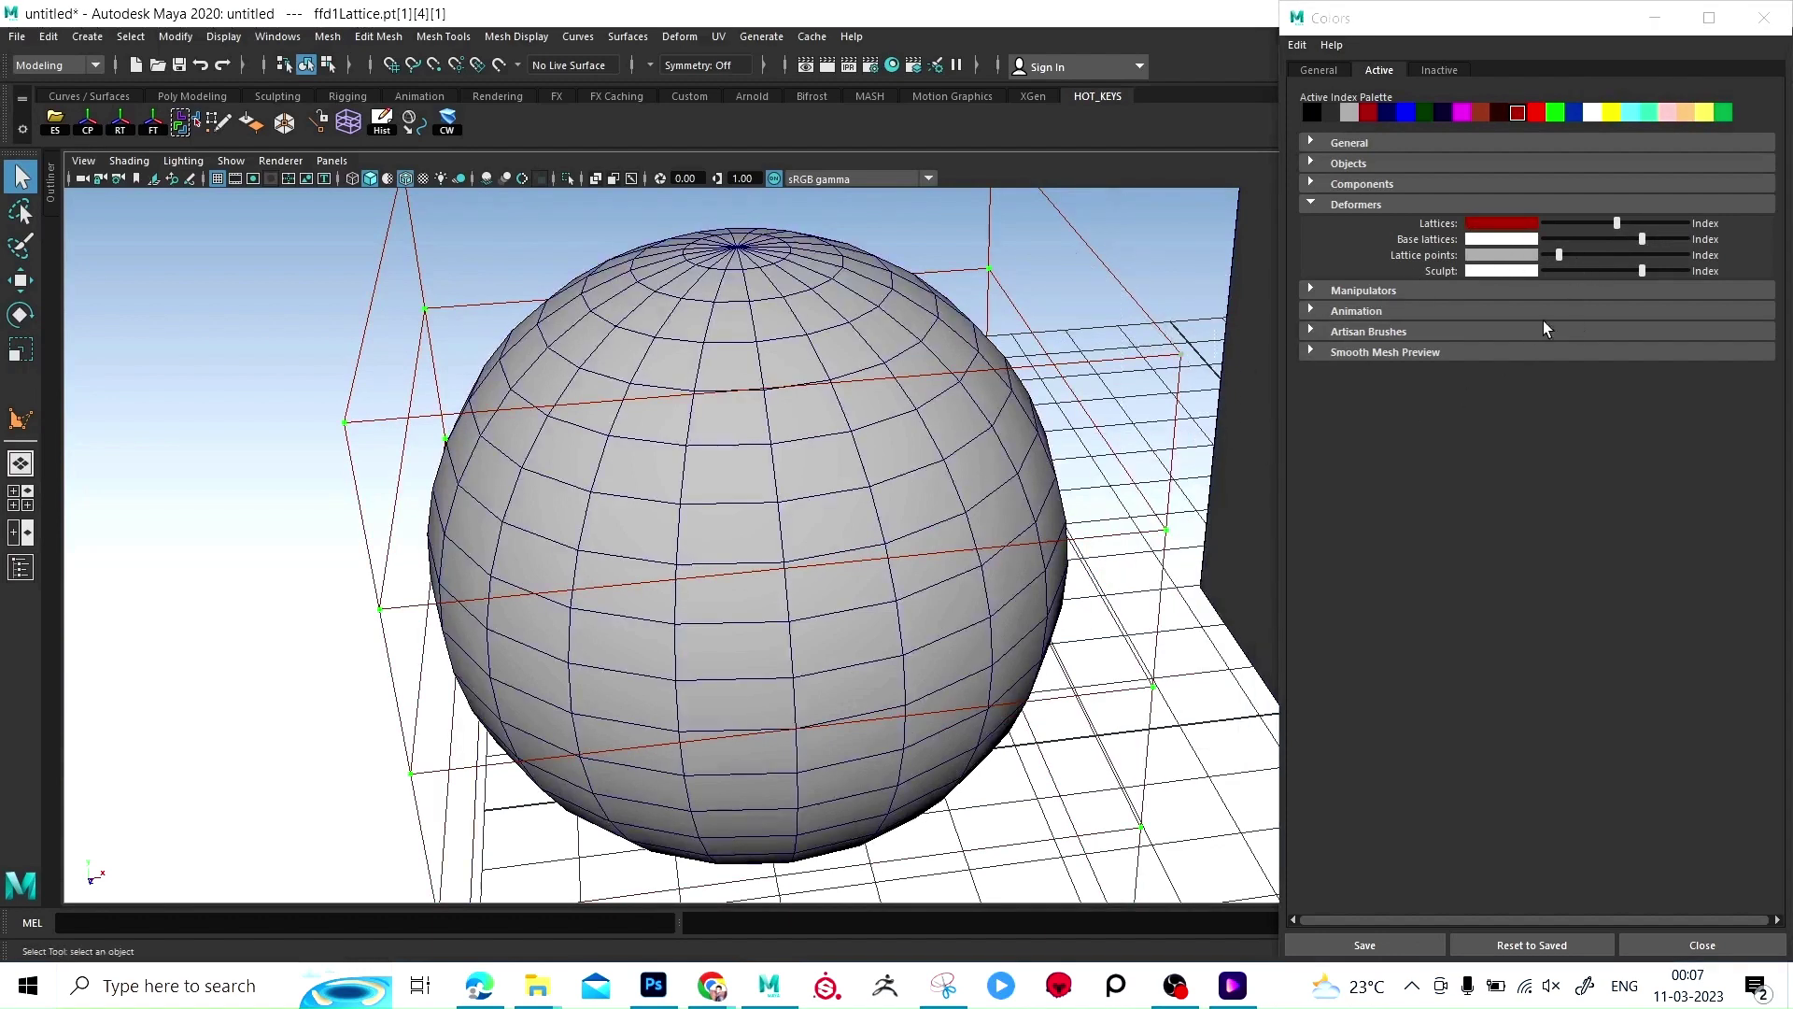
pyautogui.click(1610, 255)
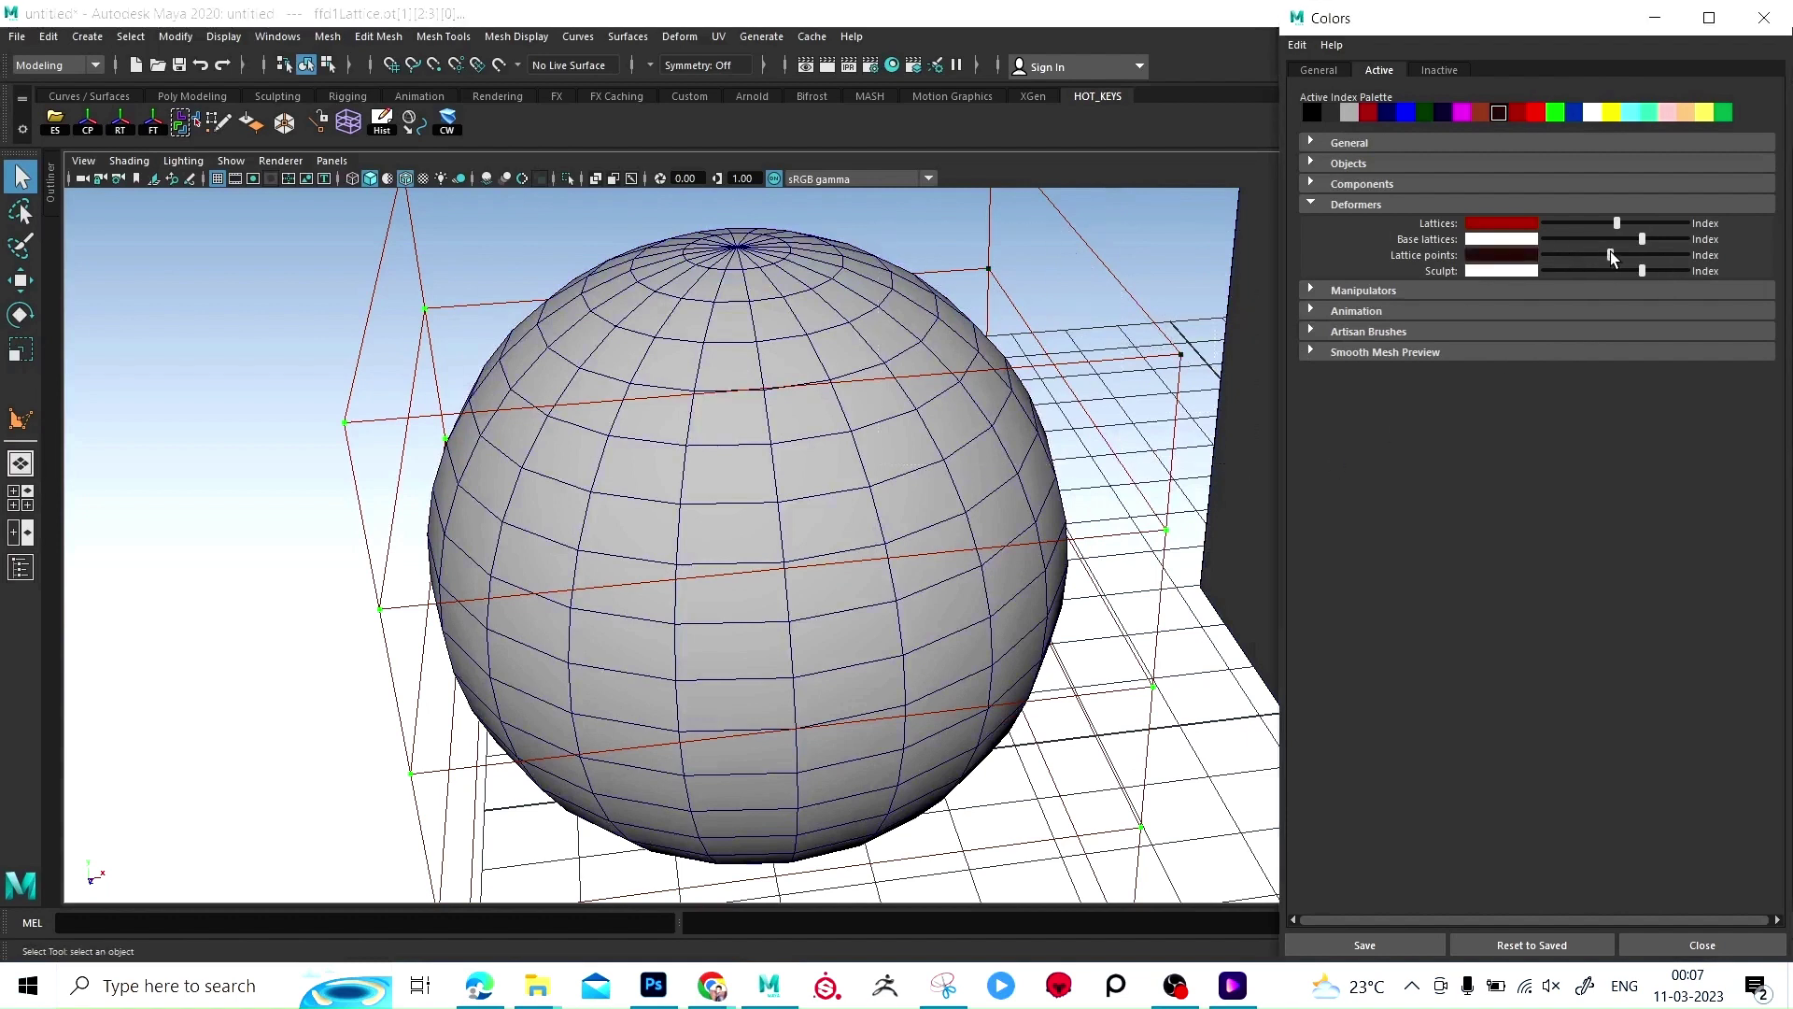
pyautogui.moveTo(212, 268); pyautogui.dragTo(579, 706)
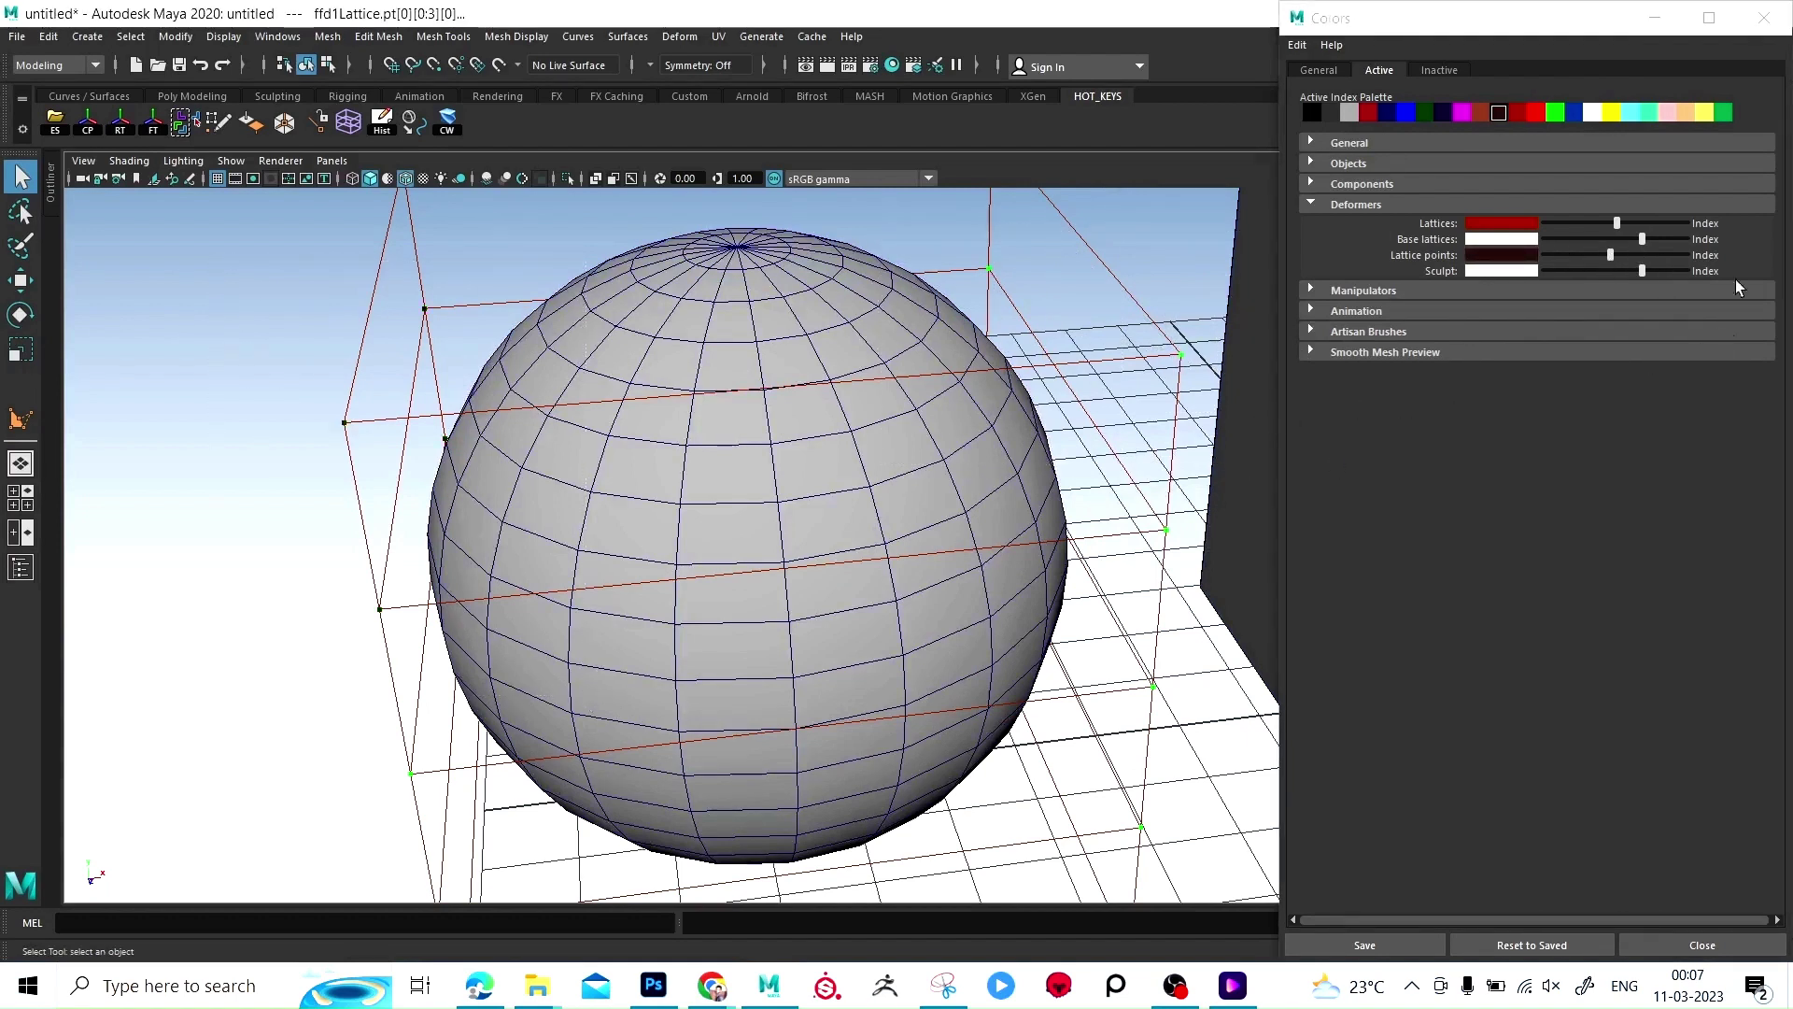
pyautogui.click(1655, 255)
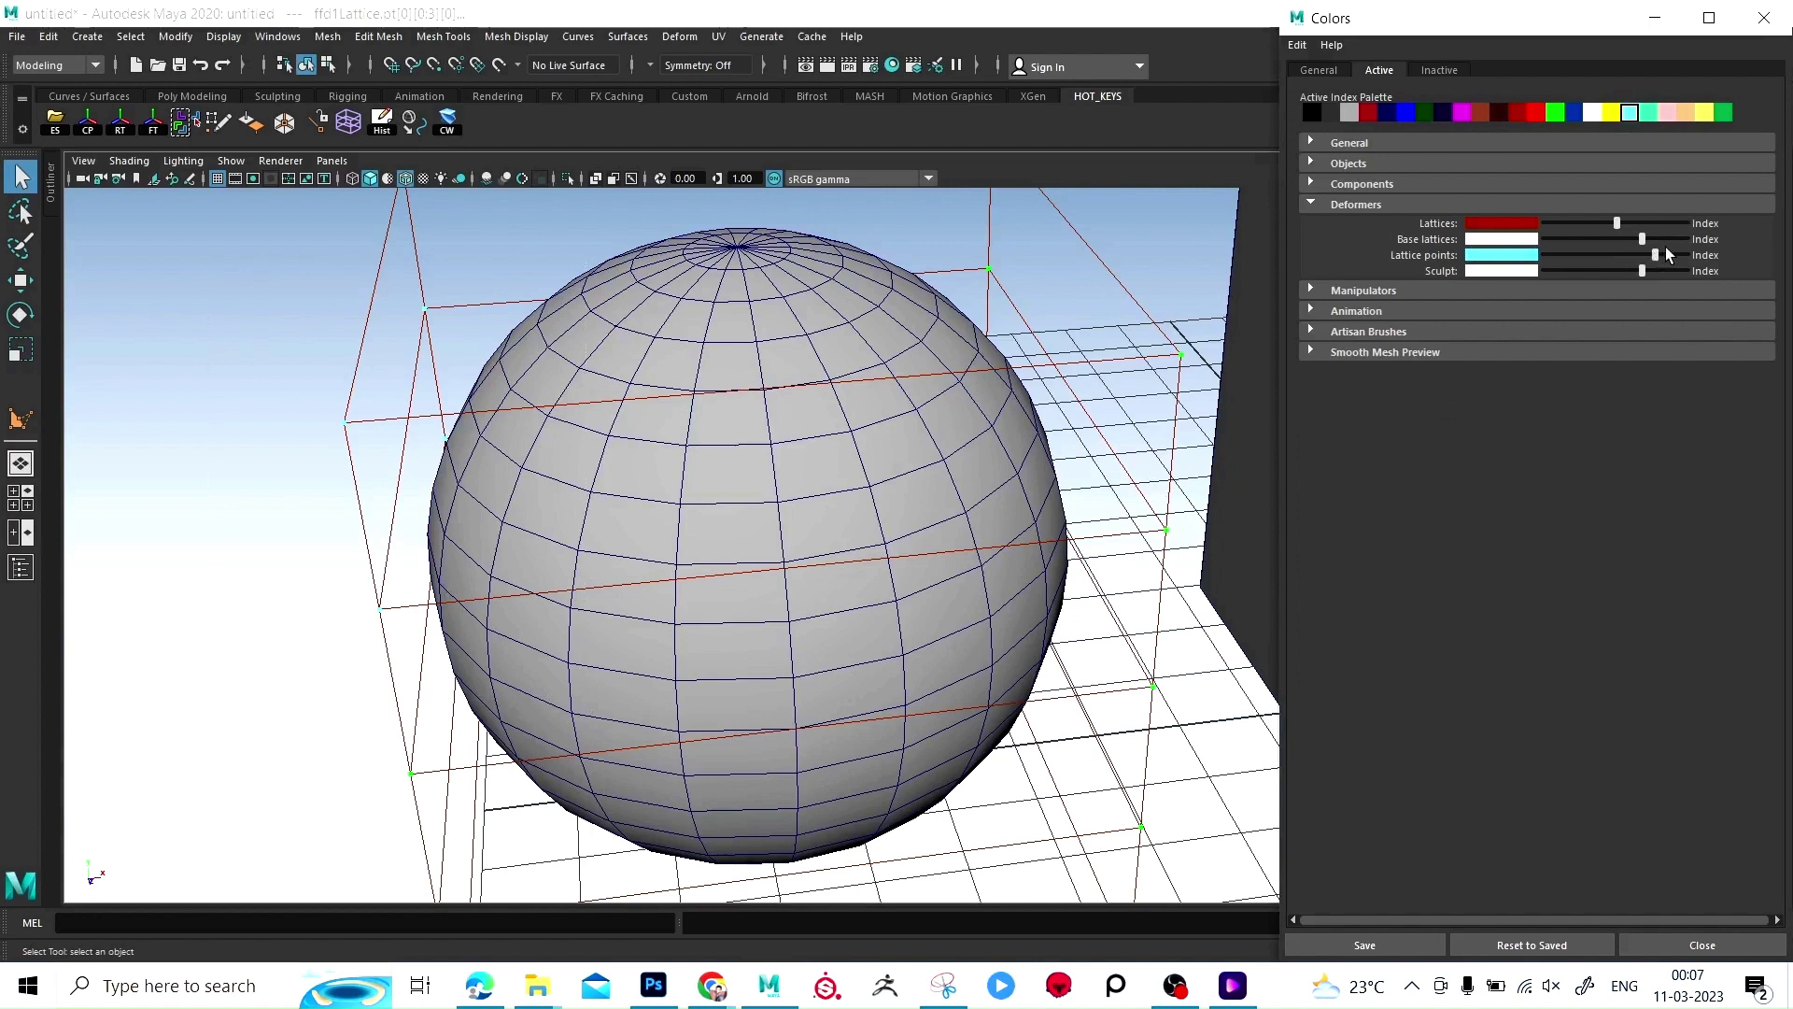
pyautogui.click(1685, 254)
pyautogui.click(1555, 255)
pyautogui.click(1688, 256)
pyautogui.click(1681, 256)
pyautogui.moveTo(1600, 260); pyautogui.dragTo(1569, 264)
# Step: Show the Inactive colours and remove the lattice cage from the sphere
pyautogui.click(1438, 70)
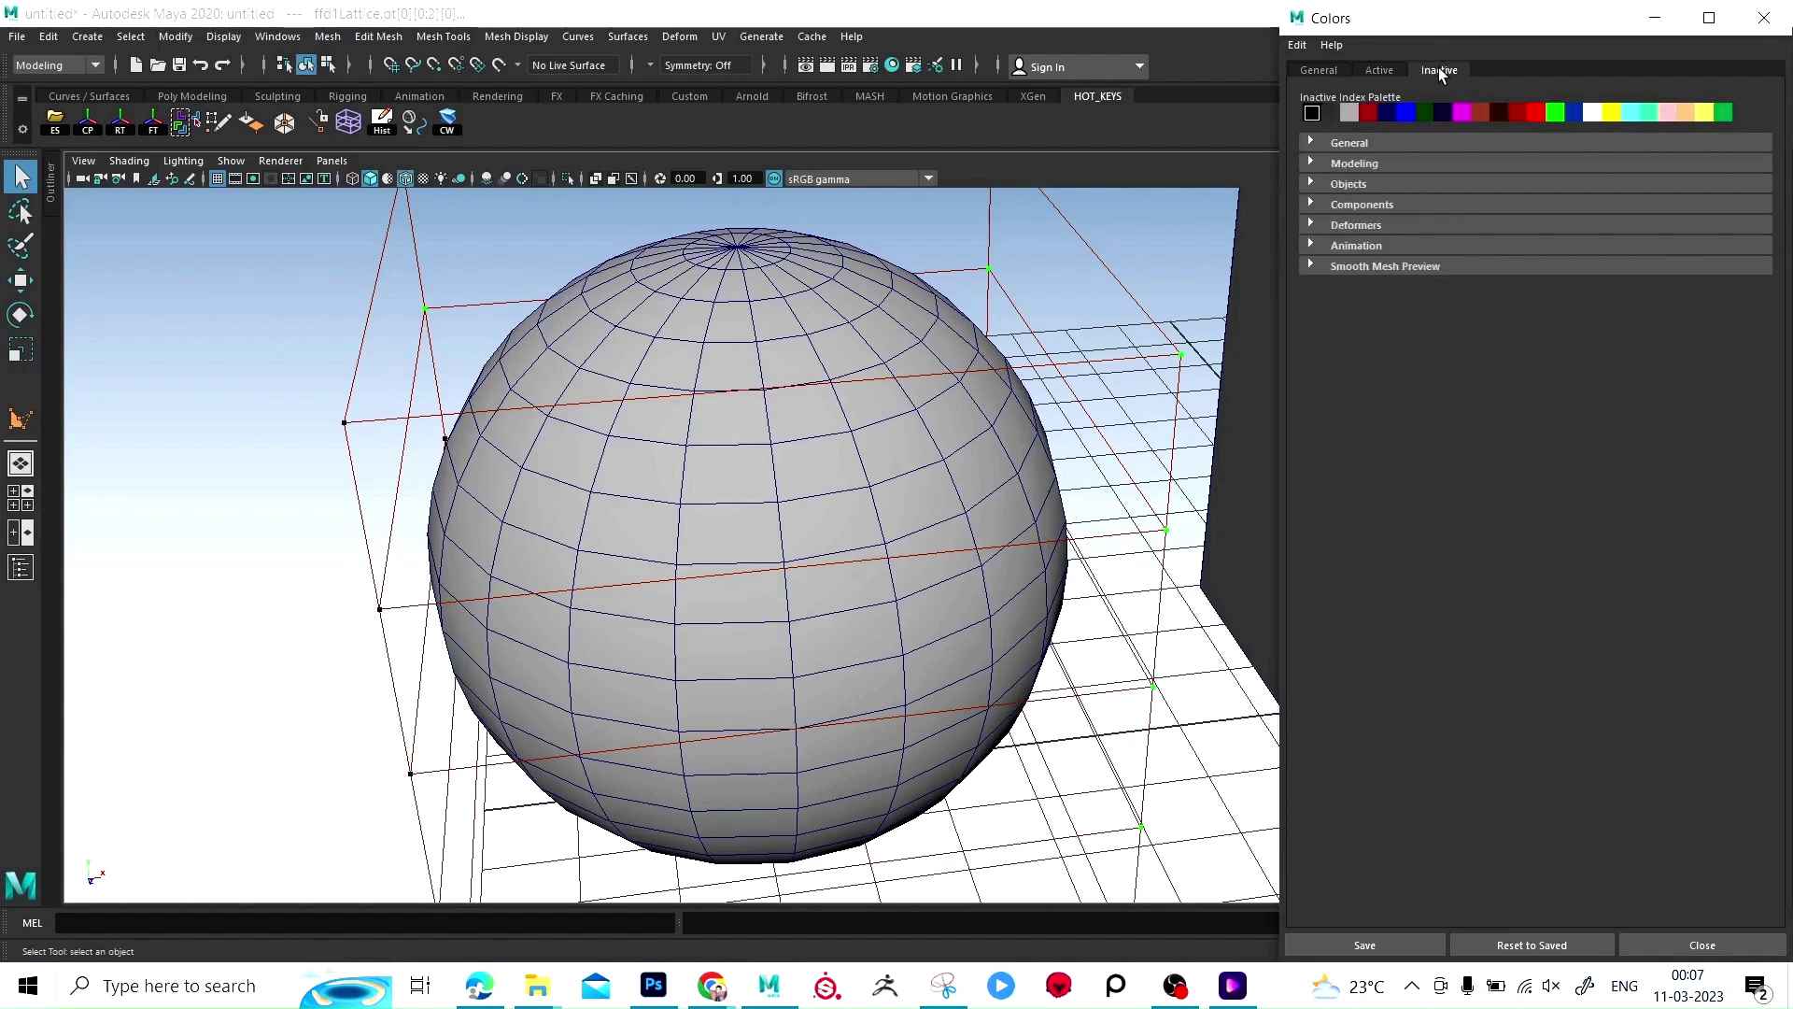
pyautogui.moveTo(699, 366); pyautogui.dragTo(777, 285, button='right')
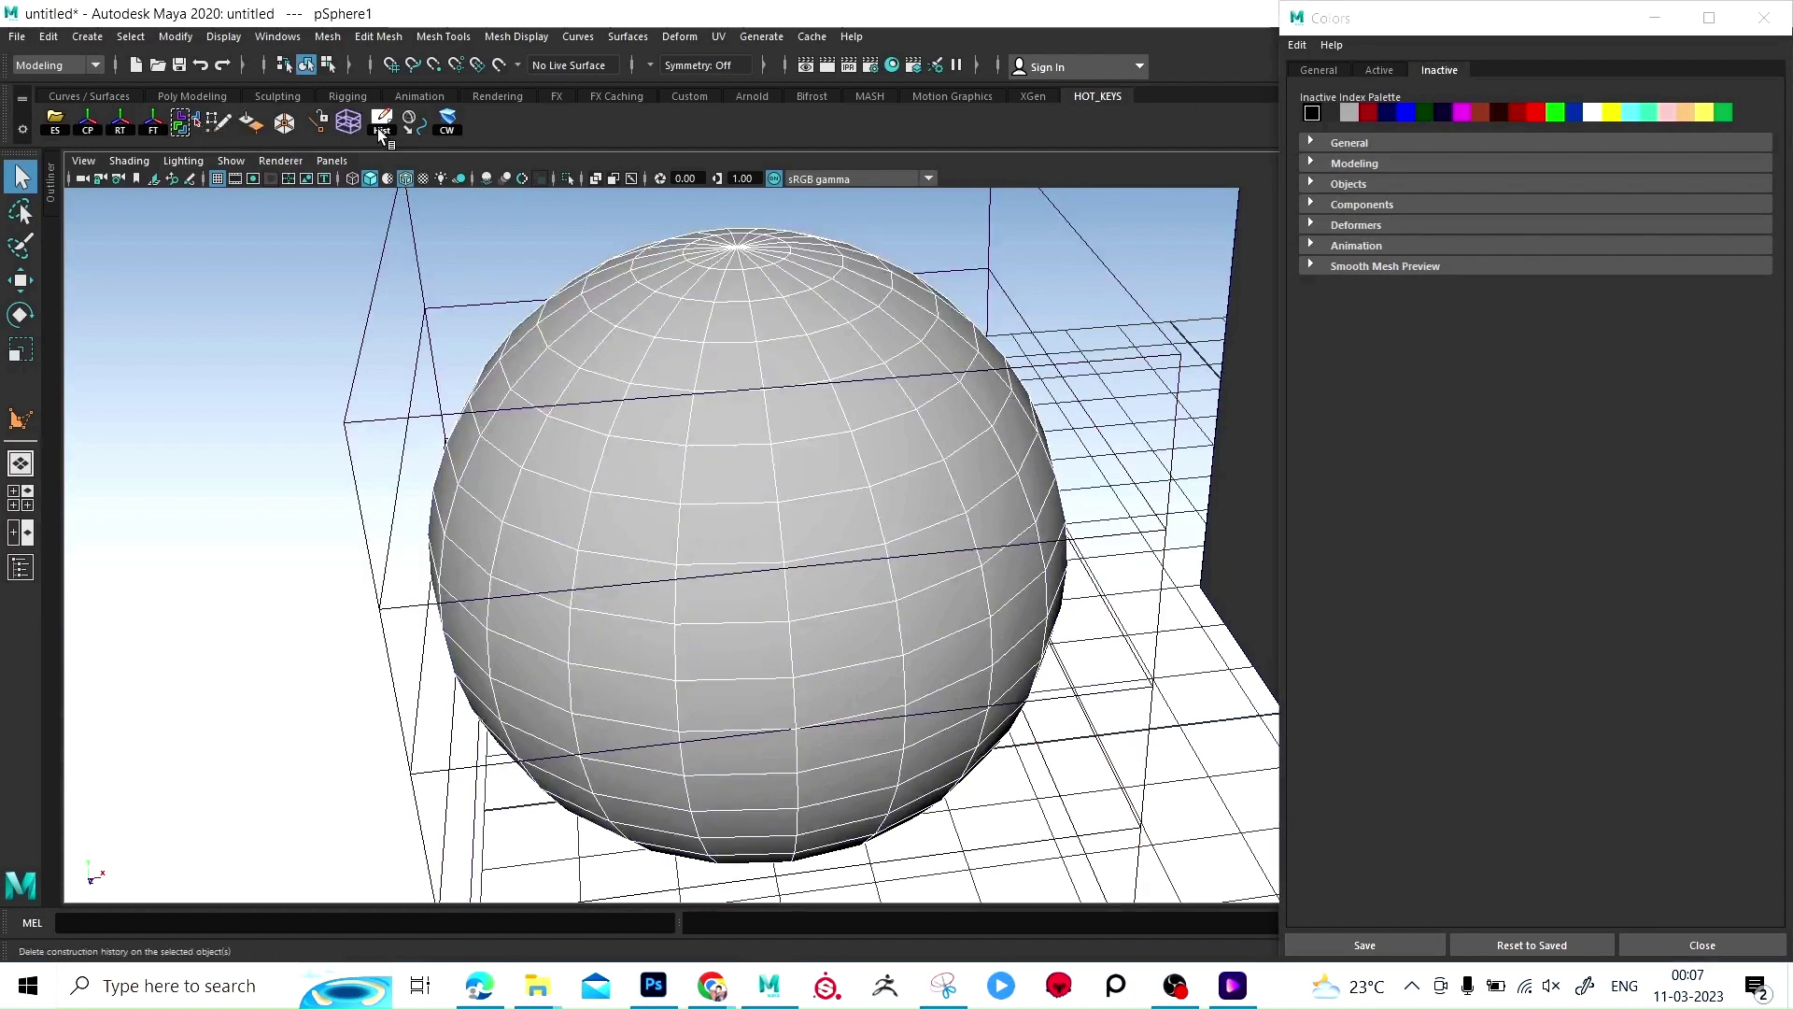
pyautogui.hotkey('ctrl', 'z')
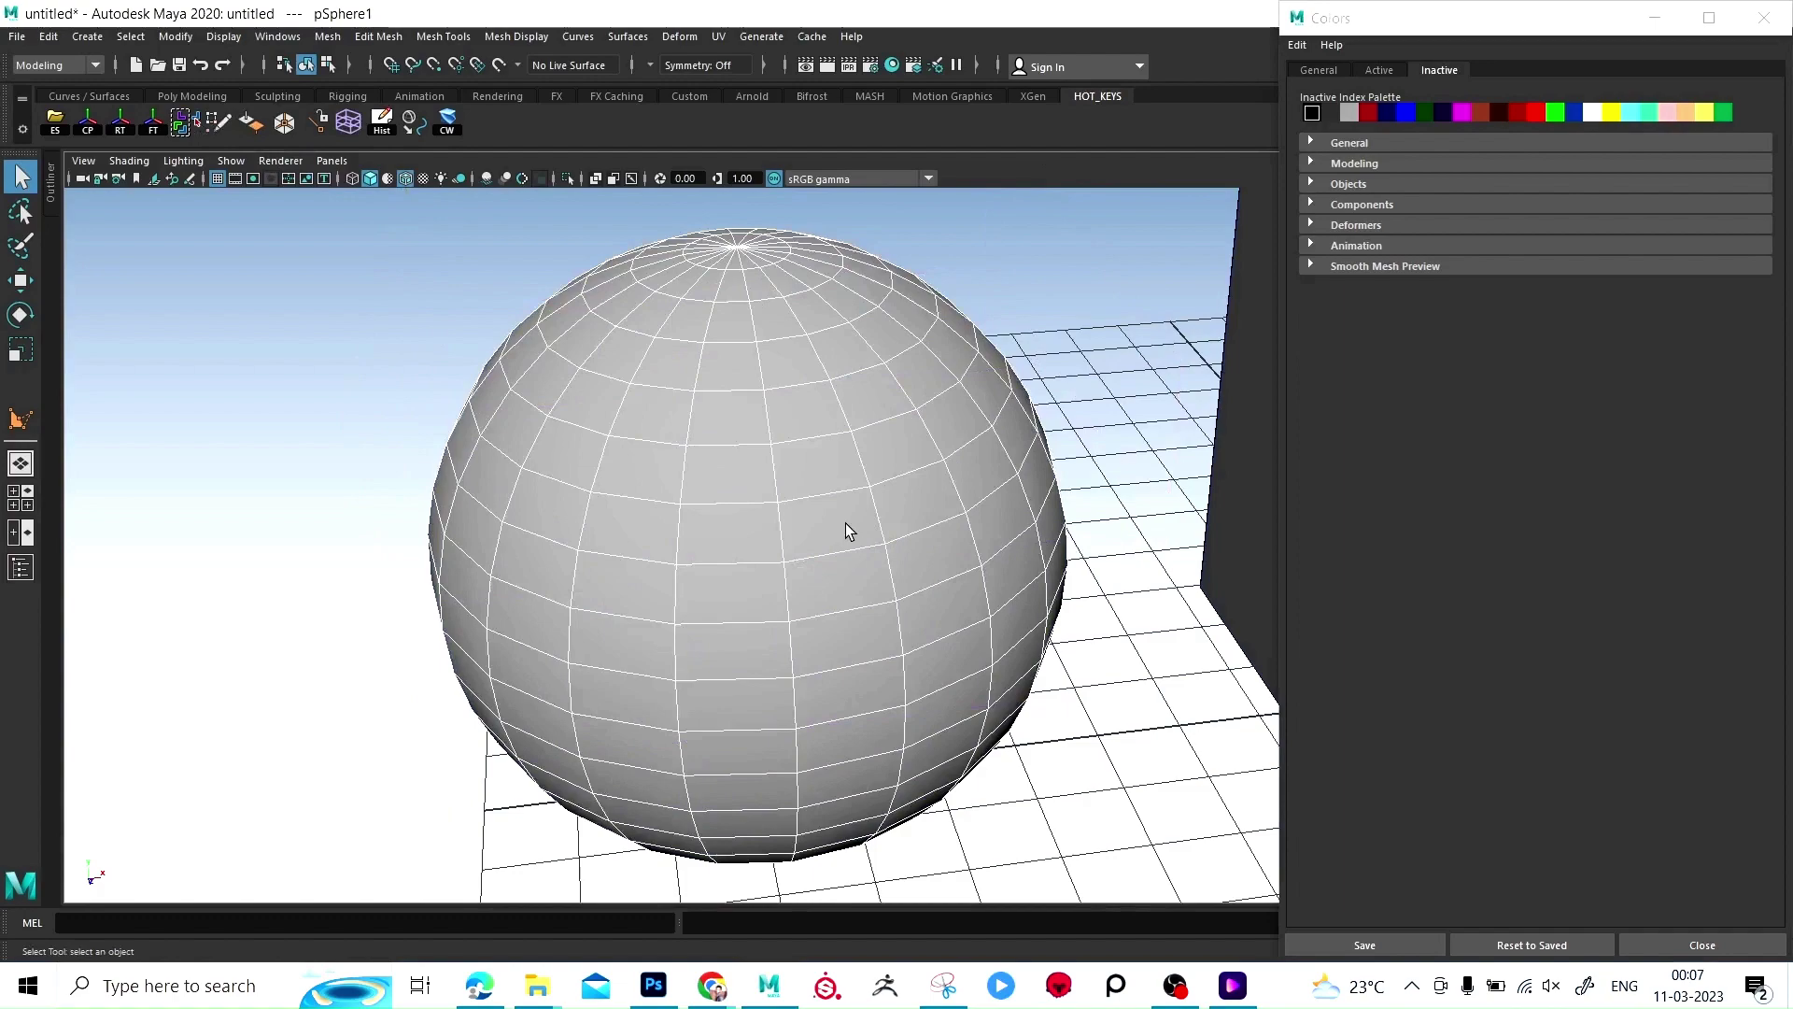
# Step: Hide the sphere, cube and cone so only the empty grid remains
pyautogui.click(1321, 143)
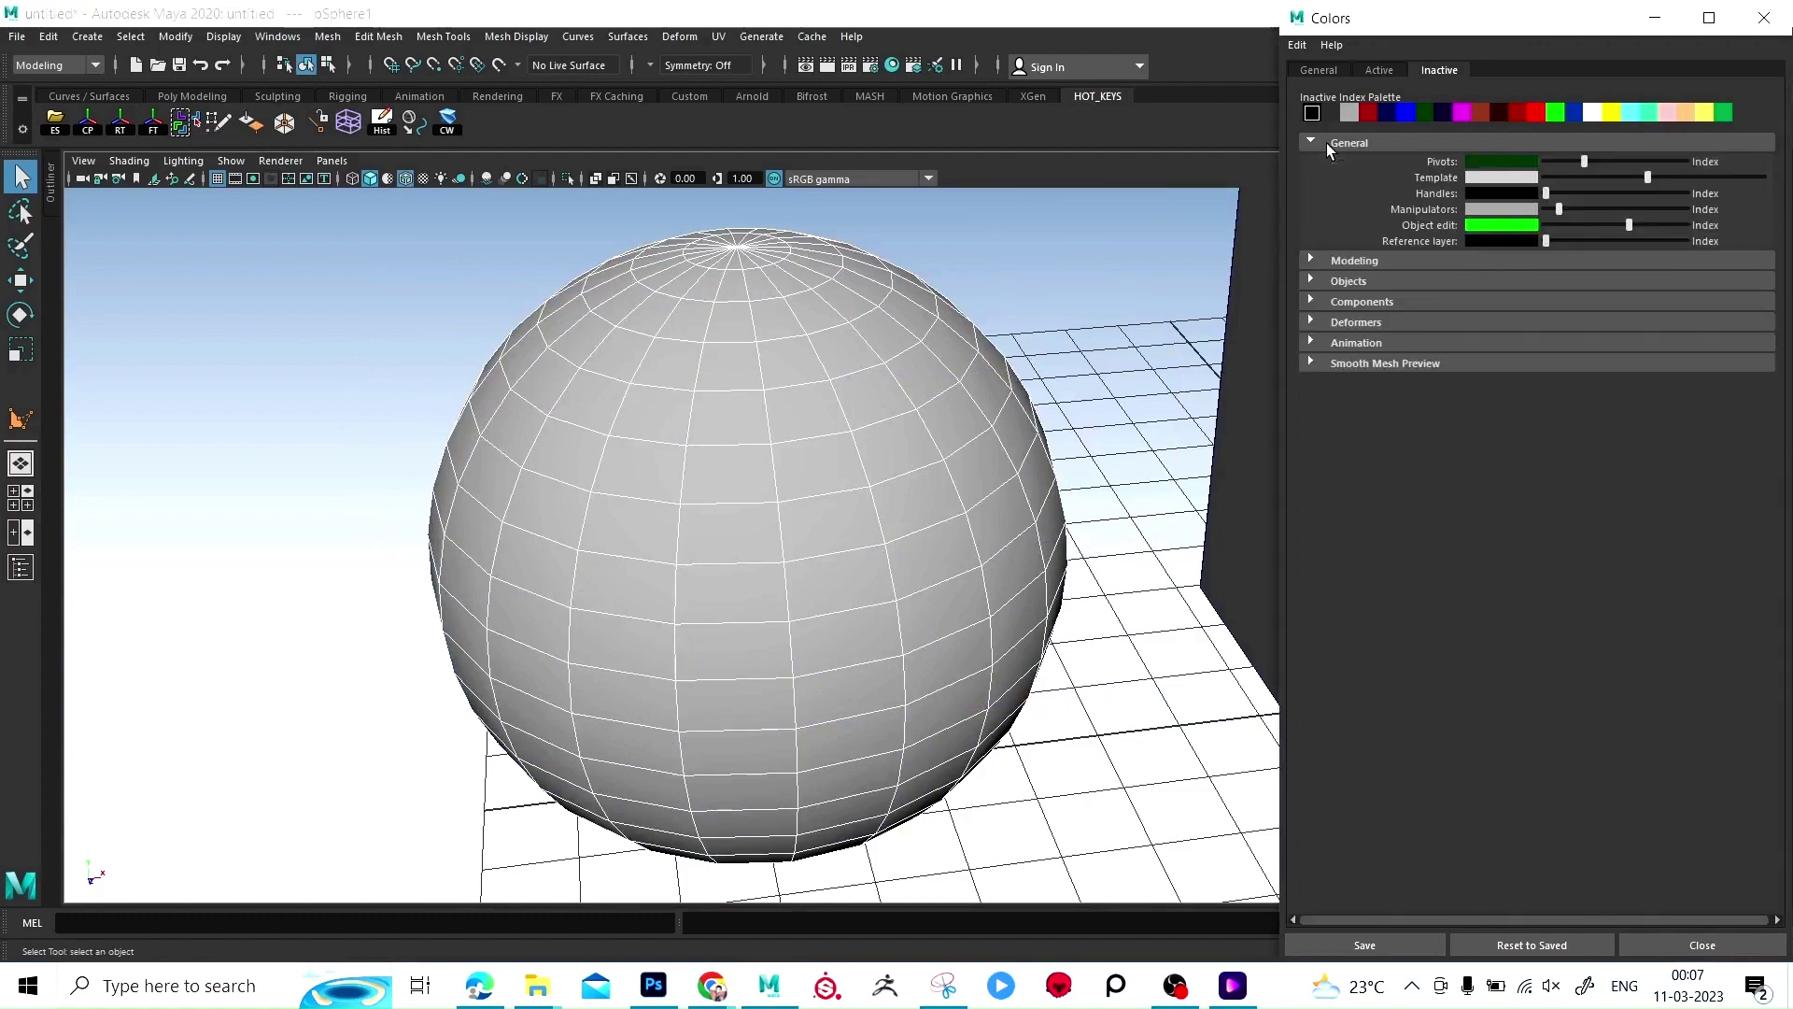
pyautogui.scroll(3, 448, 488)
pyautogui.scroll(2, 259, 559)
pyautogui.scroll(-5, 258, 559)
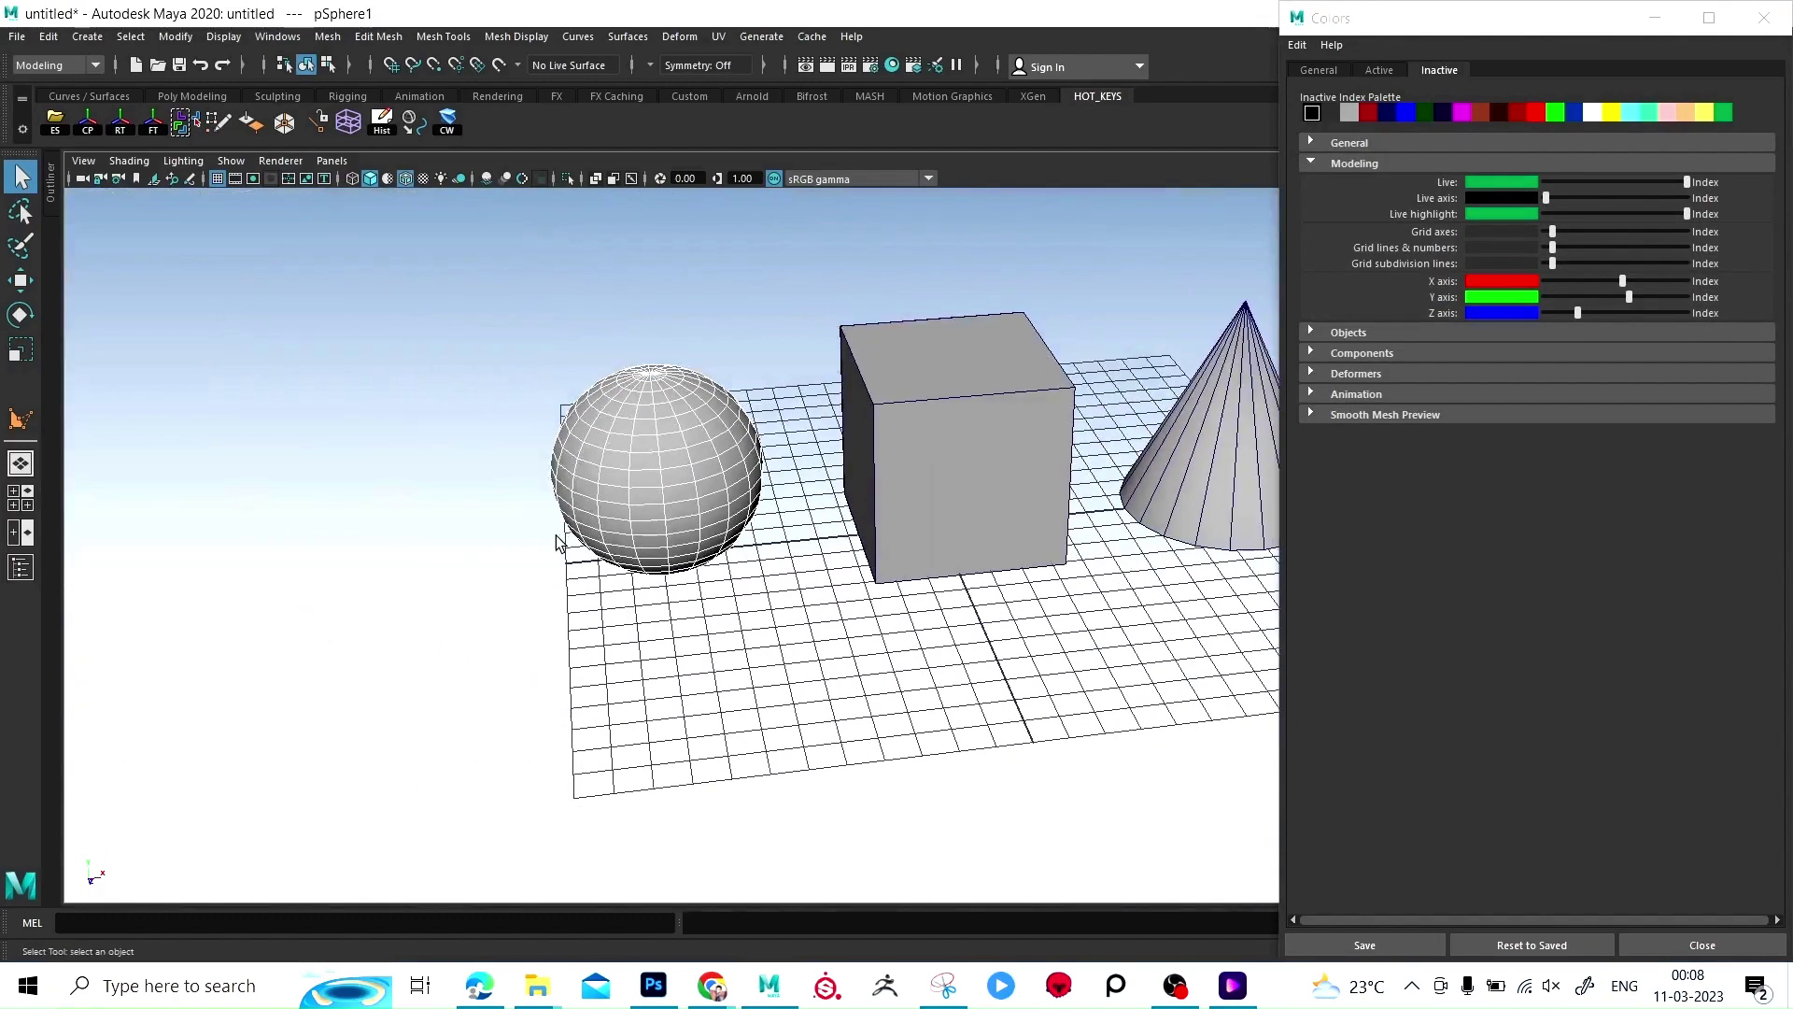
pyautogui.scroll(-3, 557, 535)
pyautogui.scroll(-1, 179, 573)
pyautogui.moveTo(166, 247); pyautogui.dragTo(294, 324)
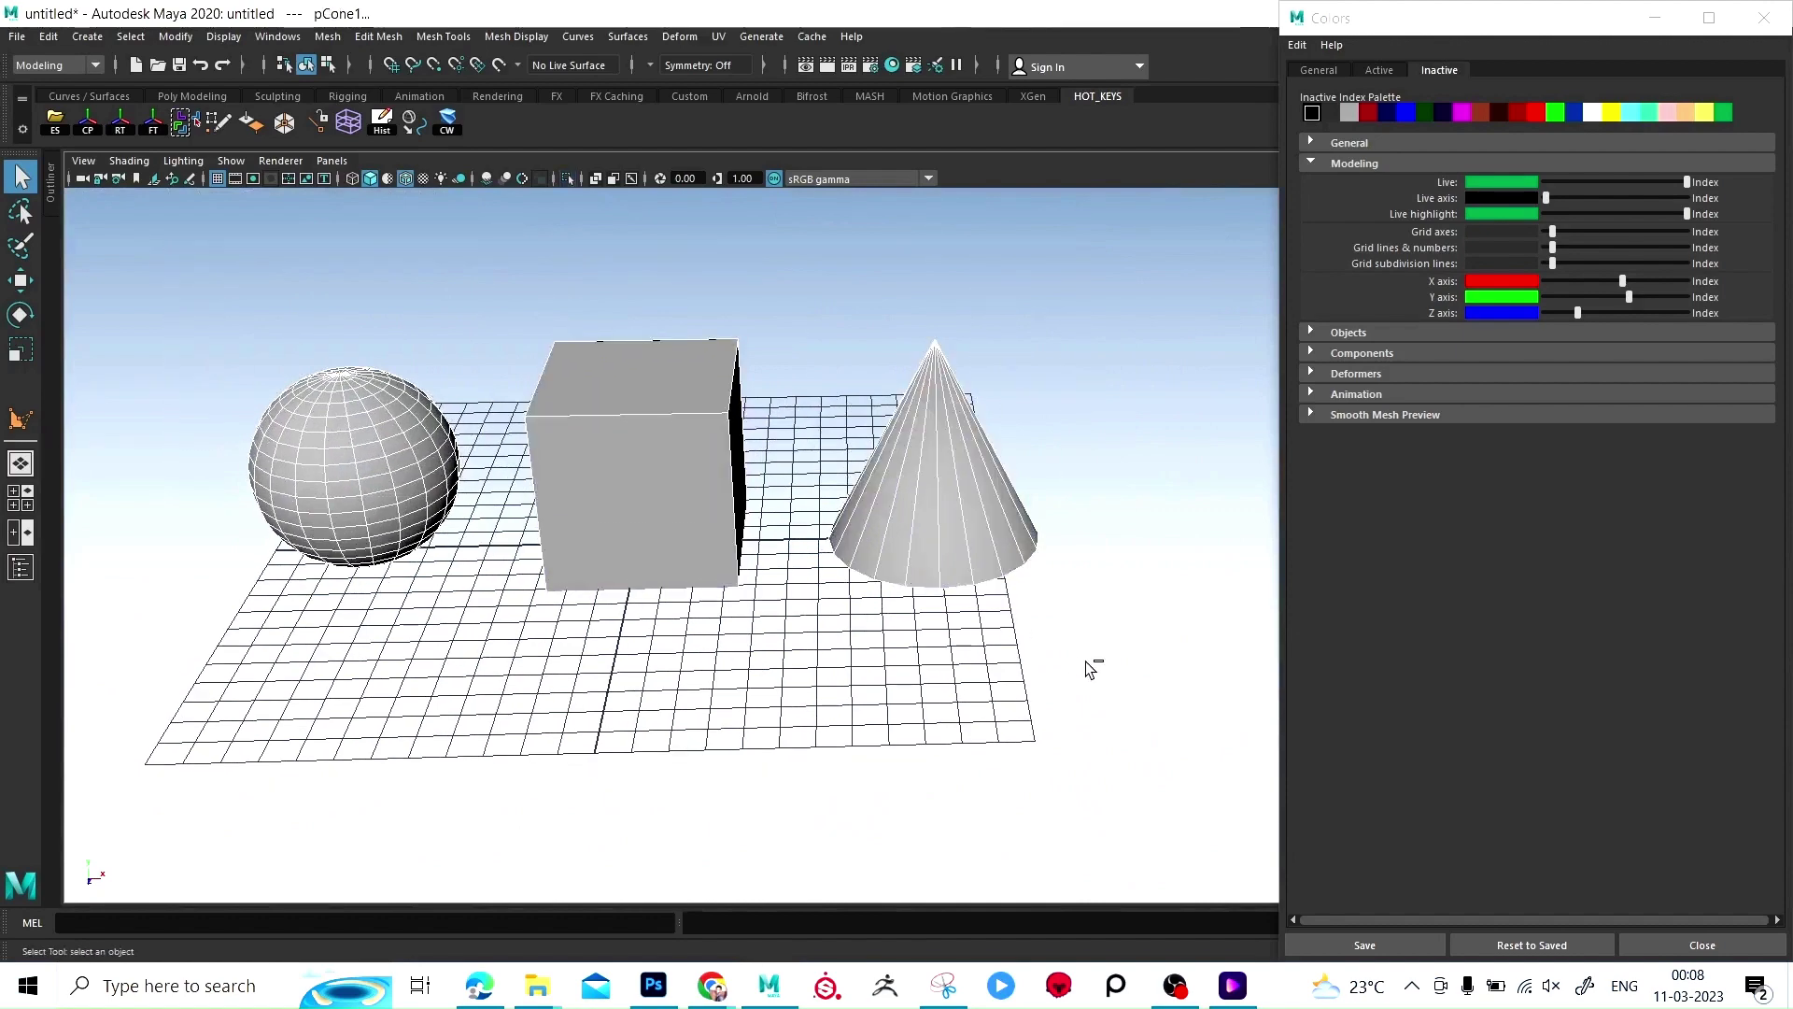
pyautogui.hotkey('ctrl', 'h')
pyautogui.moveTo(542, 509)
pyautogui.keyDown('alt'); pyautogui.mouseDown()
pyautogui.moveTo(725, 536)
pyautogui.moveTo(1259, 264)
pyautogui.mouseUp(); pyautogui.keyUp('alt')
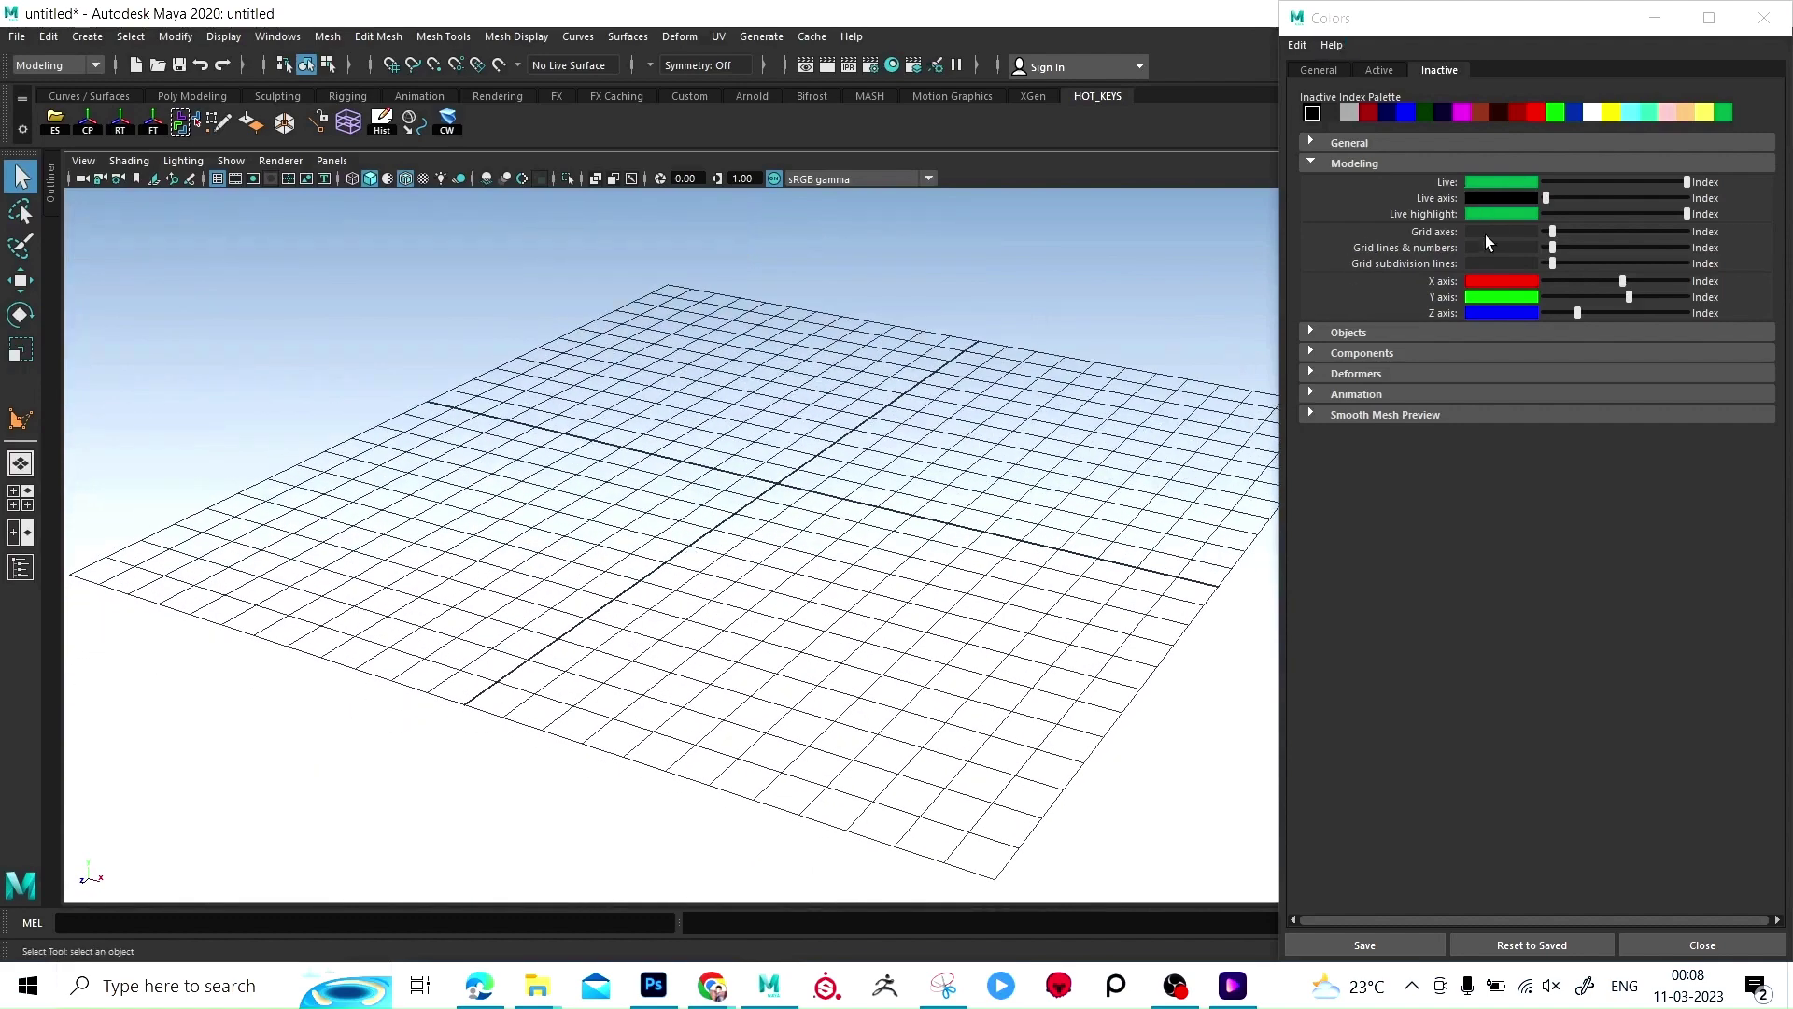
# Step: Set the grid axes to green and the major grid lines to white
pyautogui.moveTo(1623, 281); pyautogui.dragTo(1687, 281)
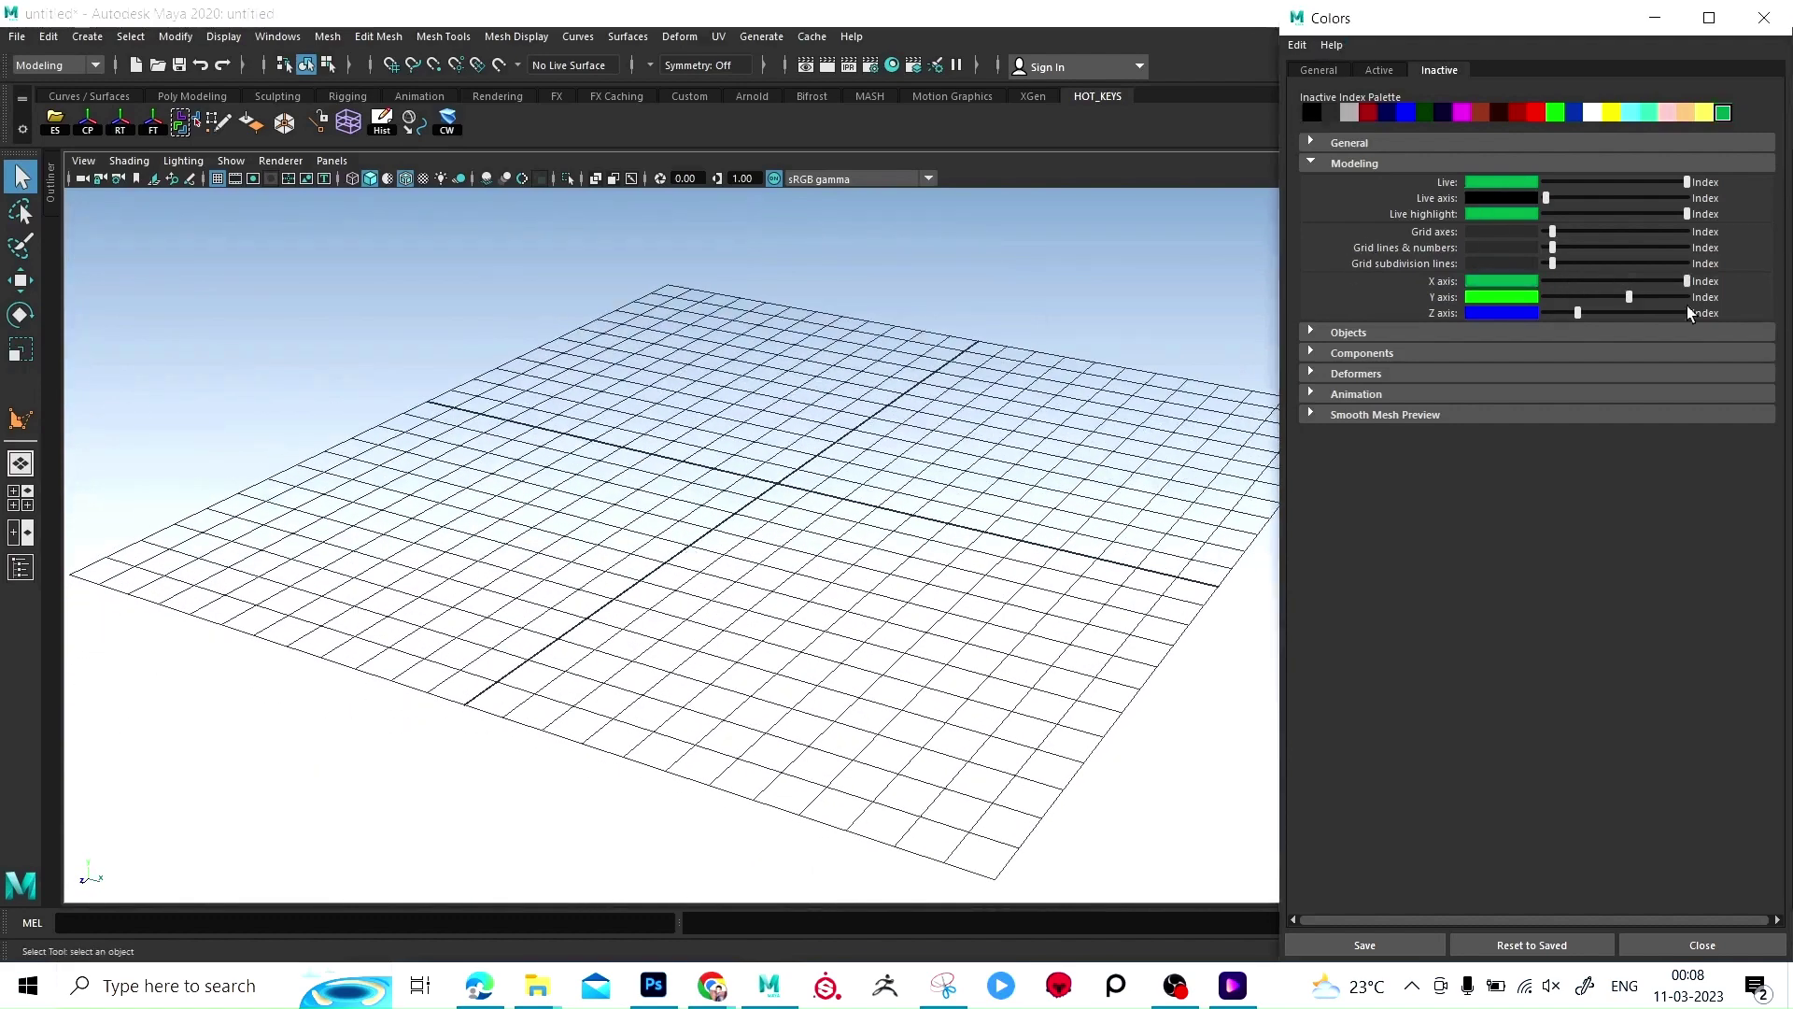
pyautogui.click(1610, 281)
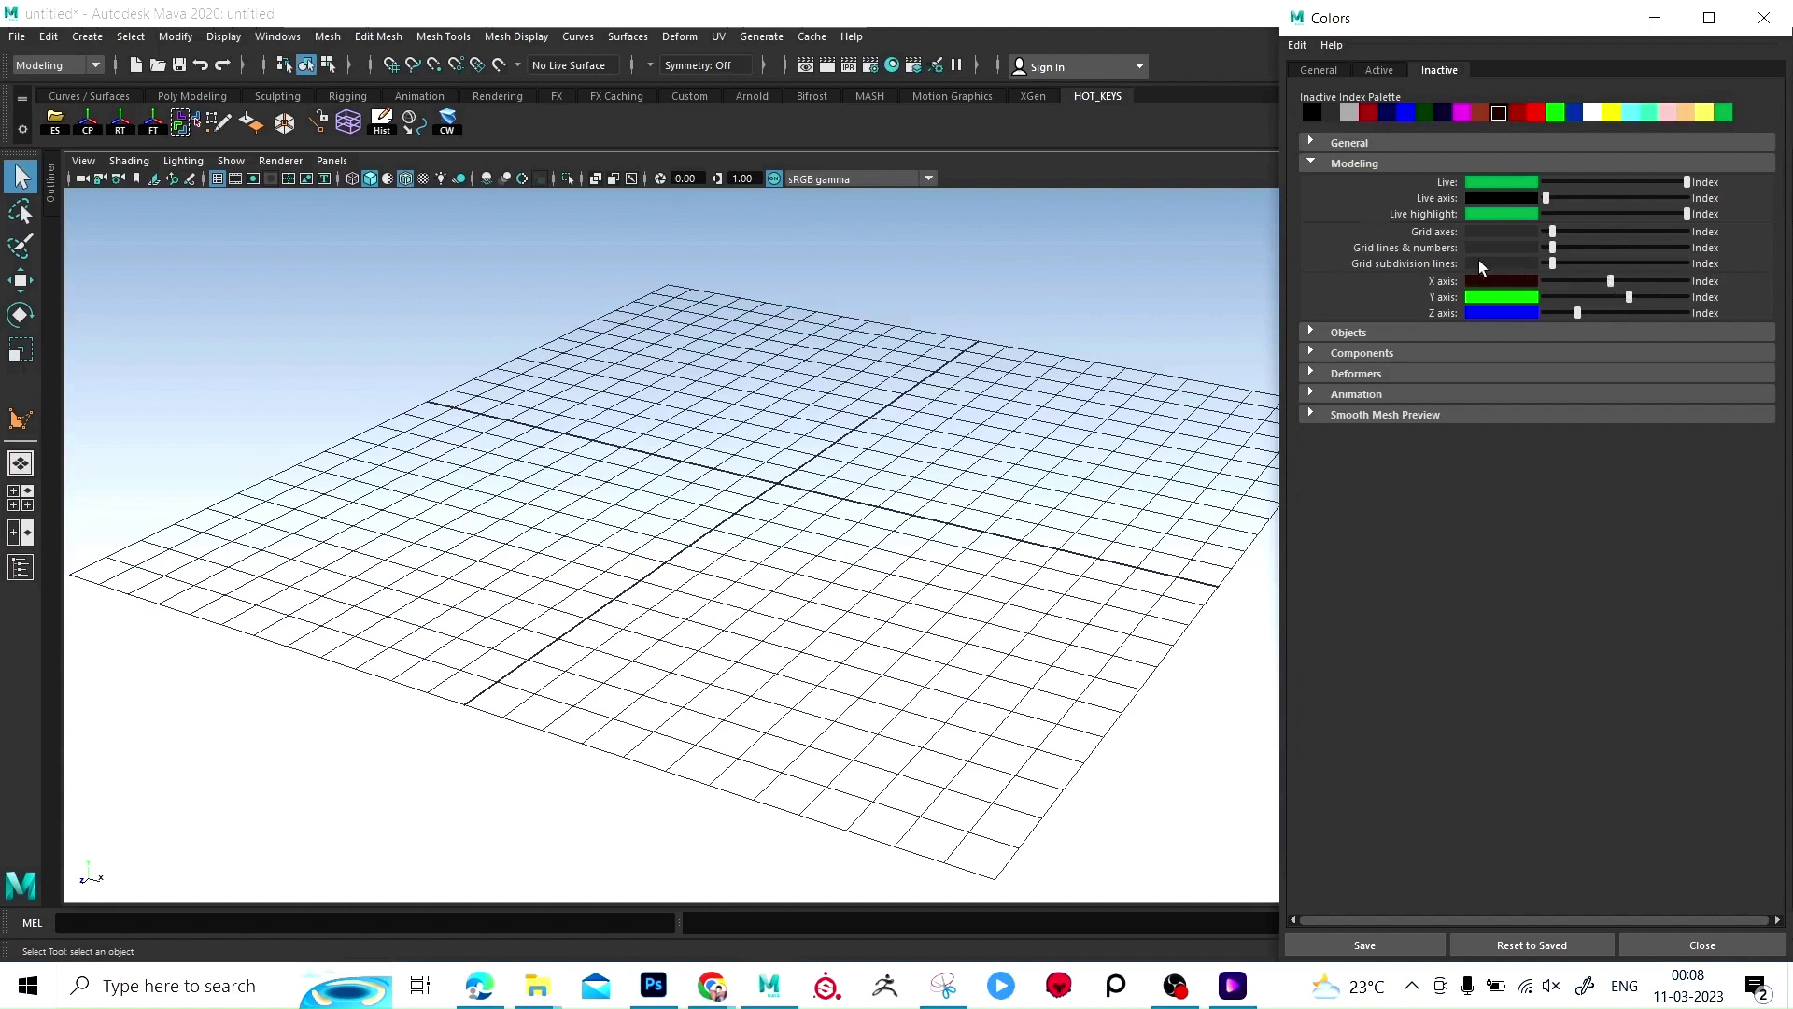
pyautogui.moveTo(1552, 232); pyautogui.dragTo(1770, 258)
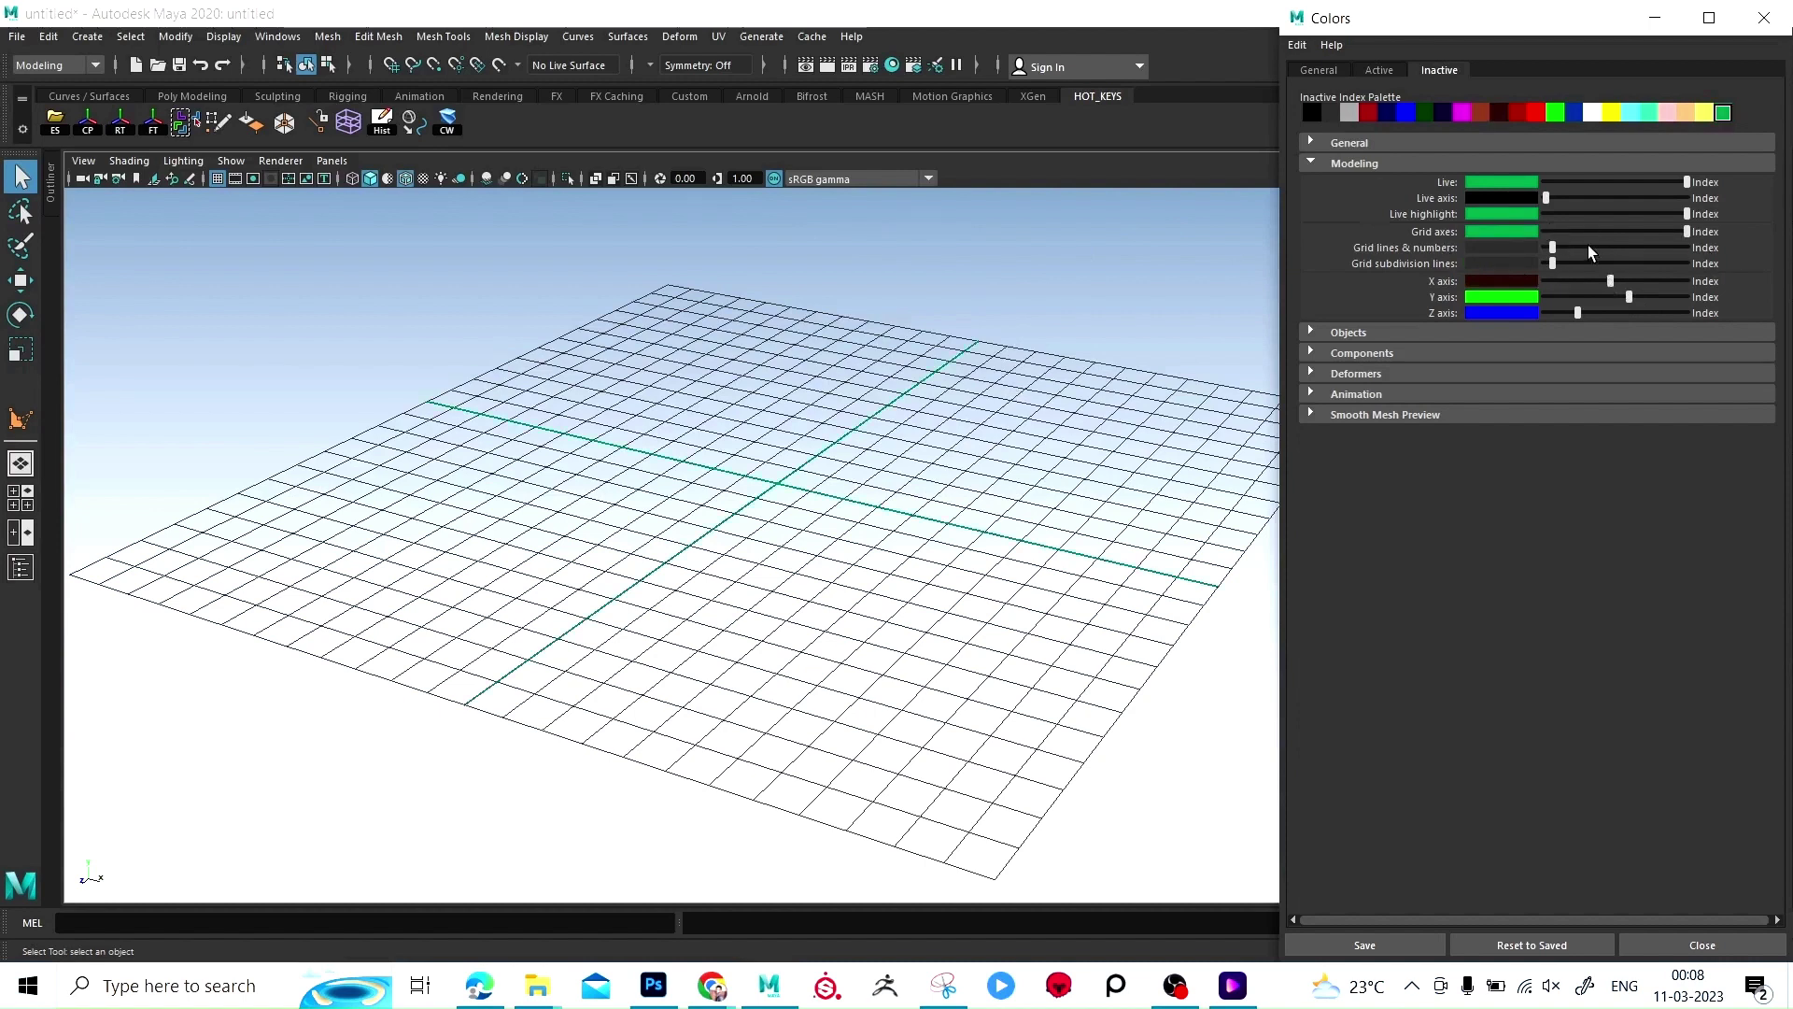
pyautogui.moveTo(1591, 251); pyautogui.dragTo(1642, 247)
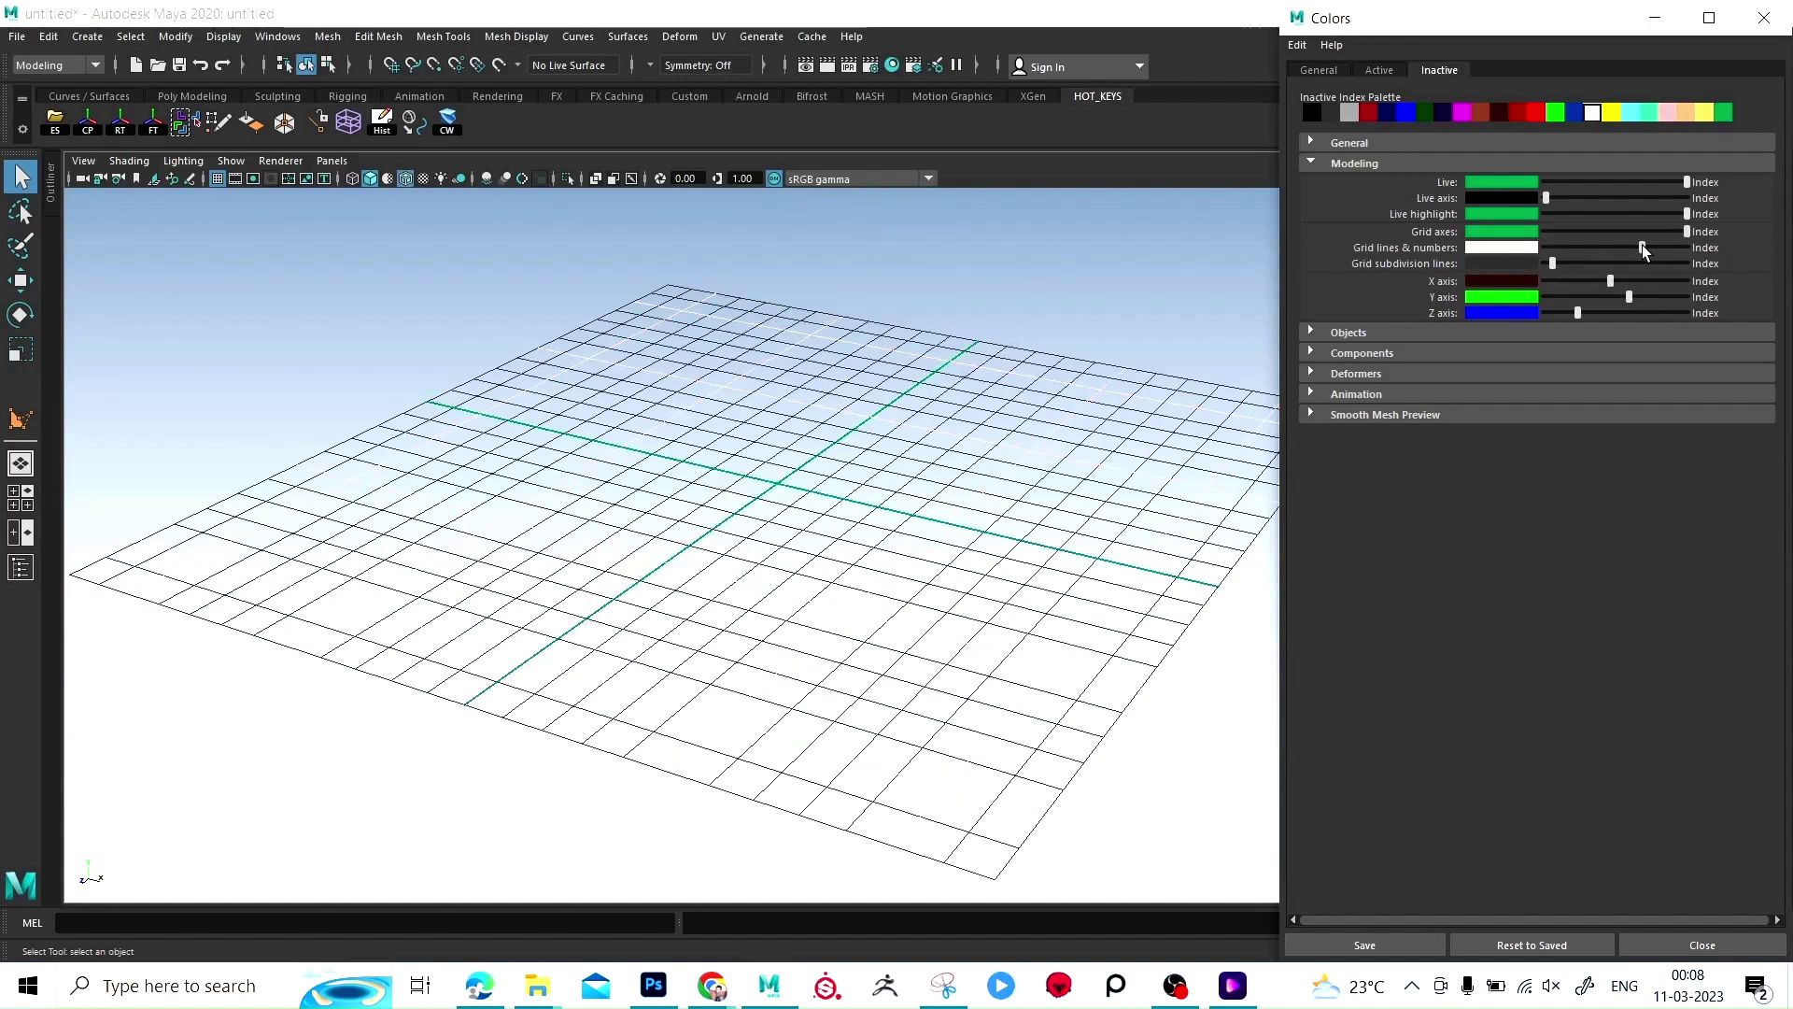
# Step: Reset viewport colours to defaults, then experiment with grid axis, line and subdivision colours
pyautogui.click(1297, 45)
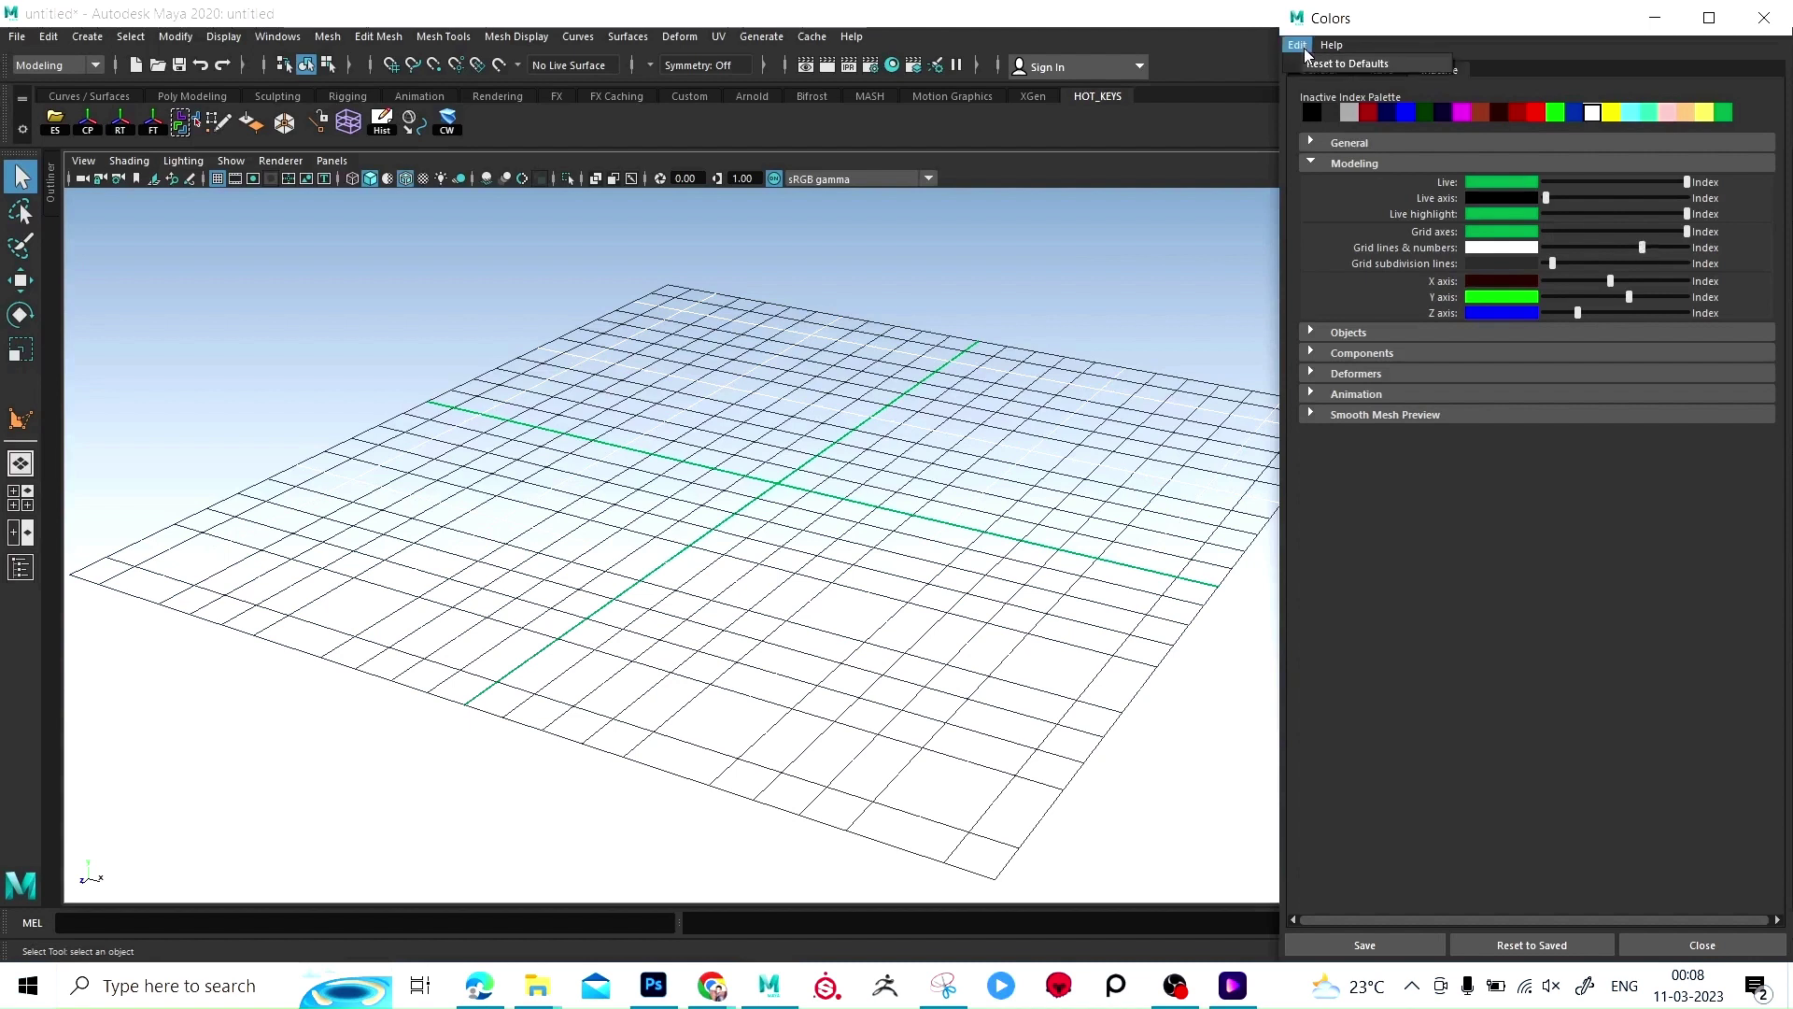
pyautogui.click(1332, 78)
pyautogui.moveTo(1549, 220); pyautogui.dragTo(1595, 245)
pyautogui.click(1649, 231)
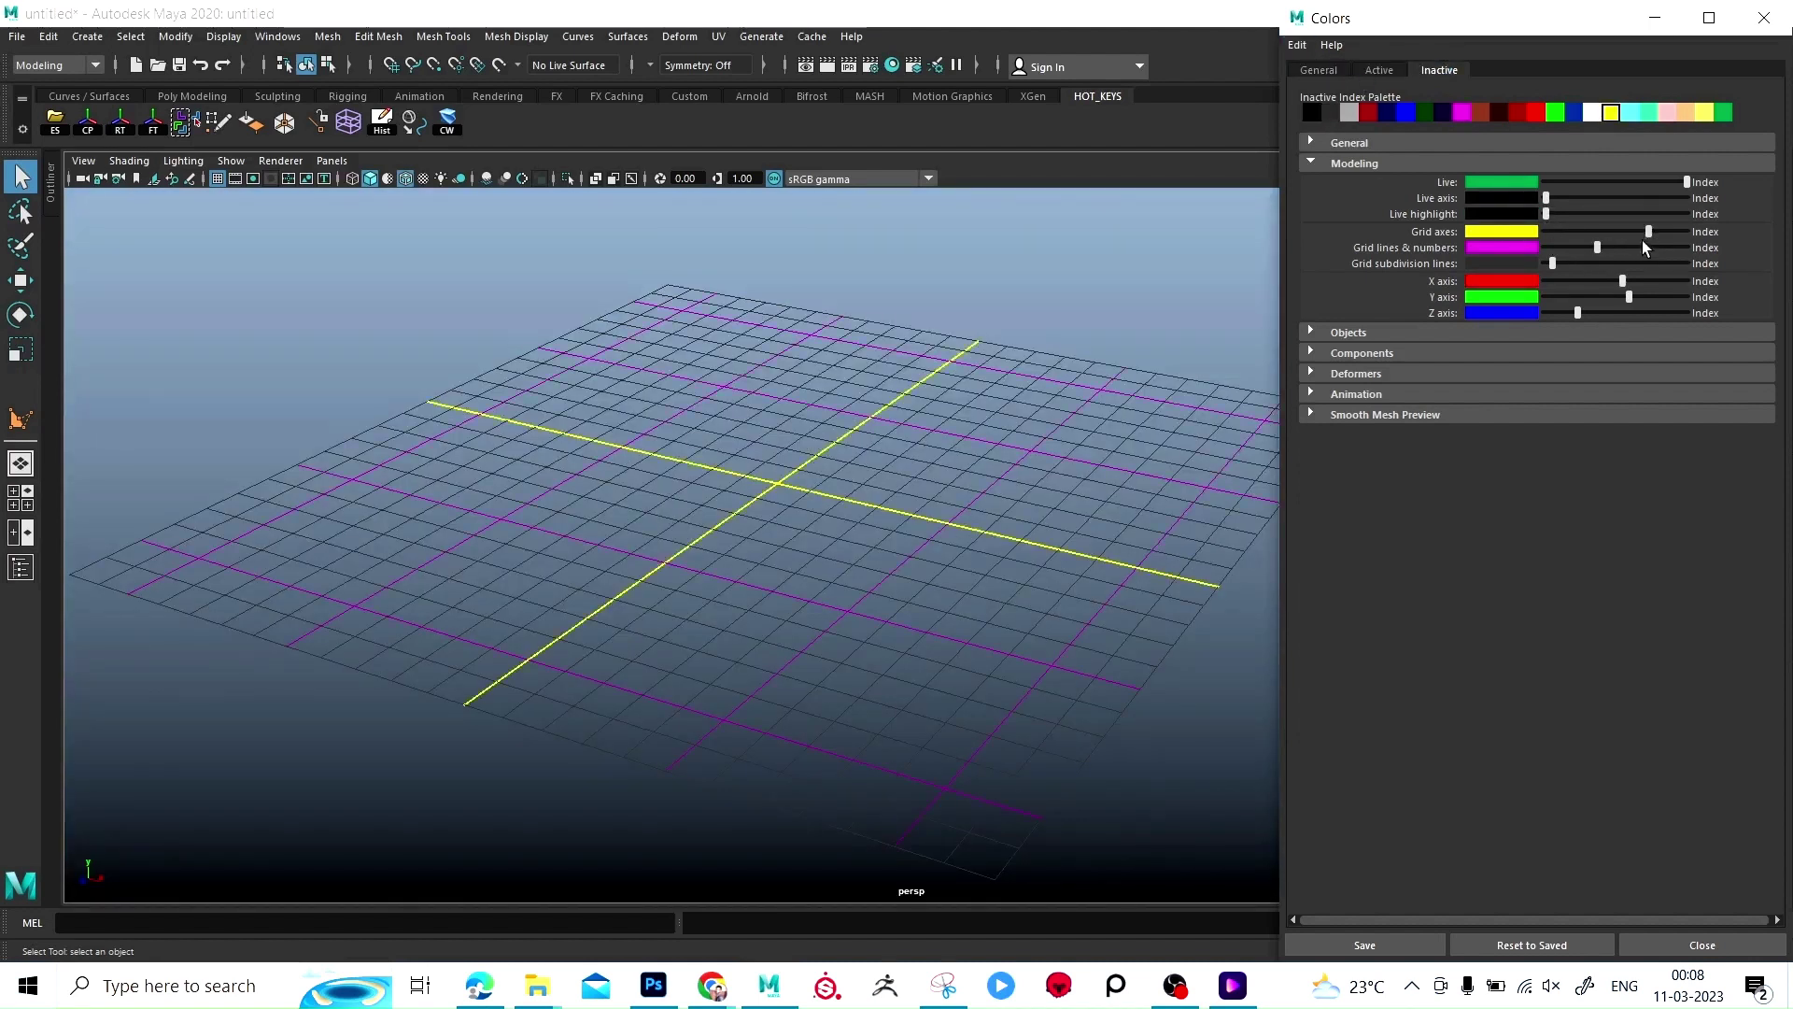
pyautogui.click(1642, 264)
pyautogui.moveTo(1642, 266); pyautogui.dragTo(1566, 231)
pyautogui.click(1660, 264)
pyautogui.click(1552, 247)
pyautogui.click(1635, 247)
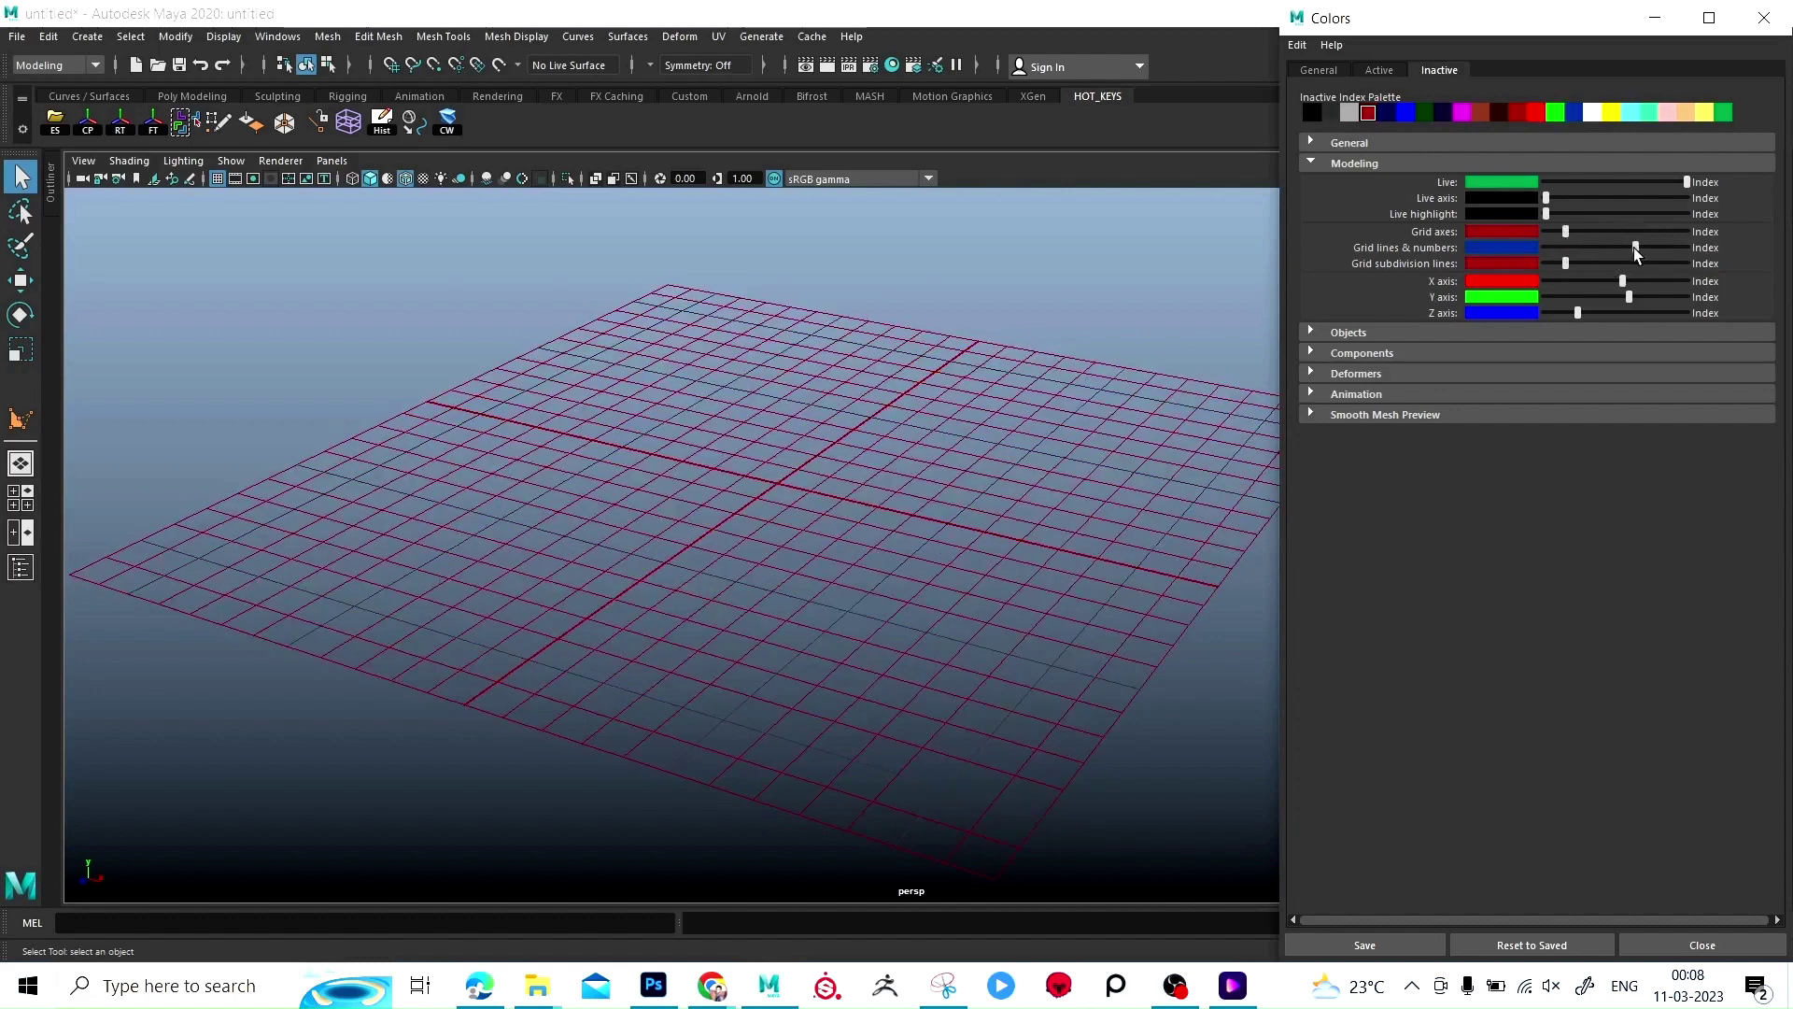
pyautogui.click(1679, 262)
pyautogui.moveTo(1678, 262); pyautogui.dragTo(1642, 263)
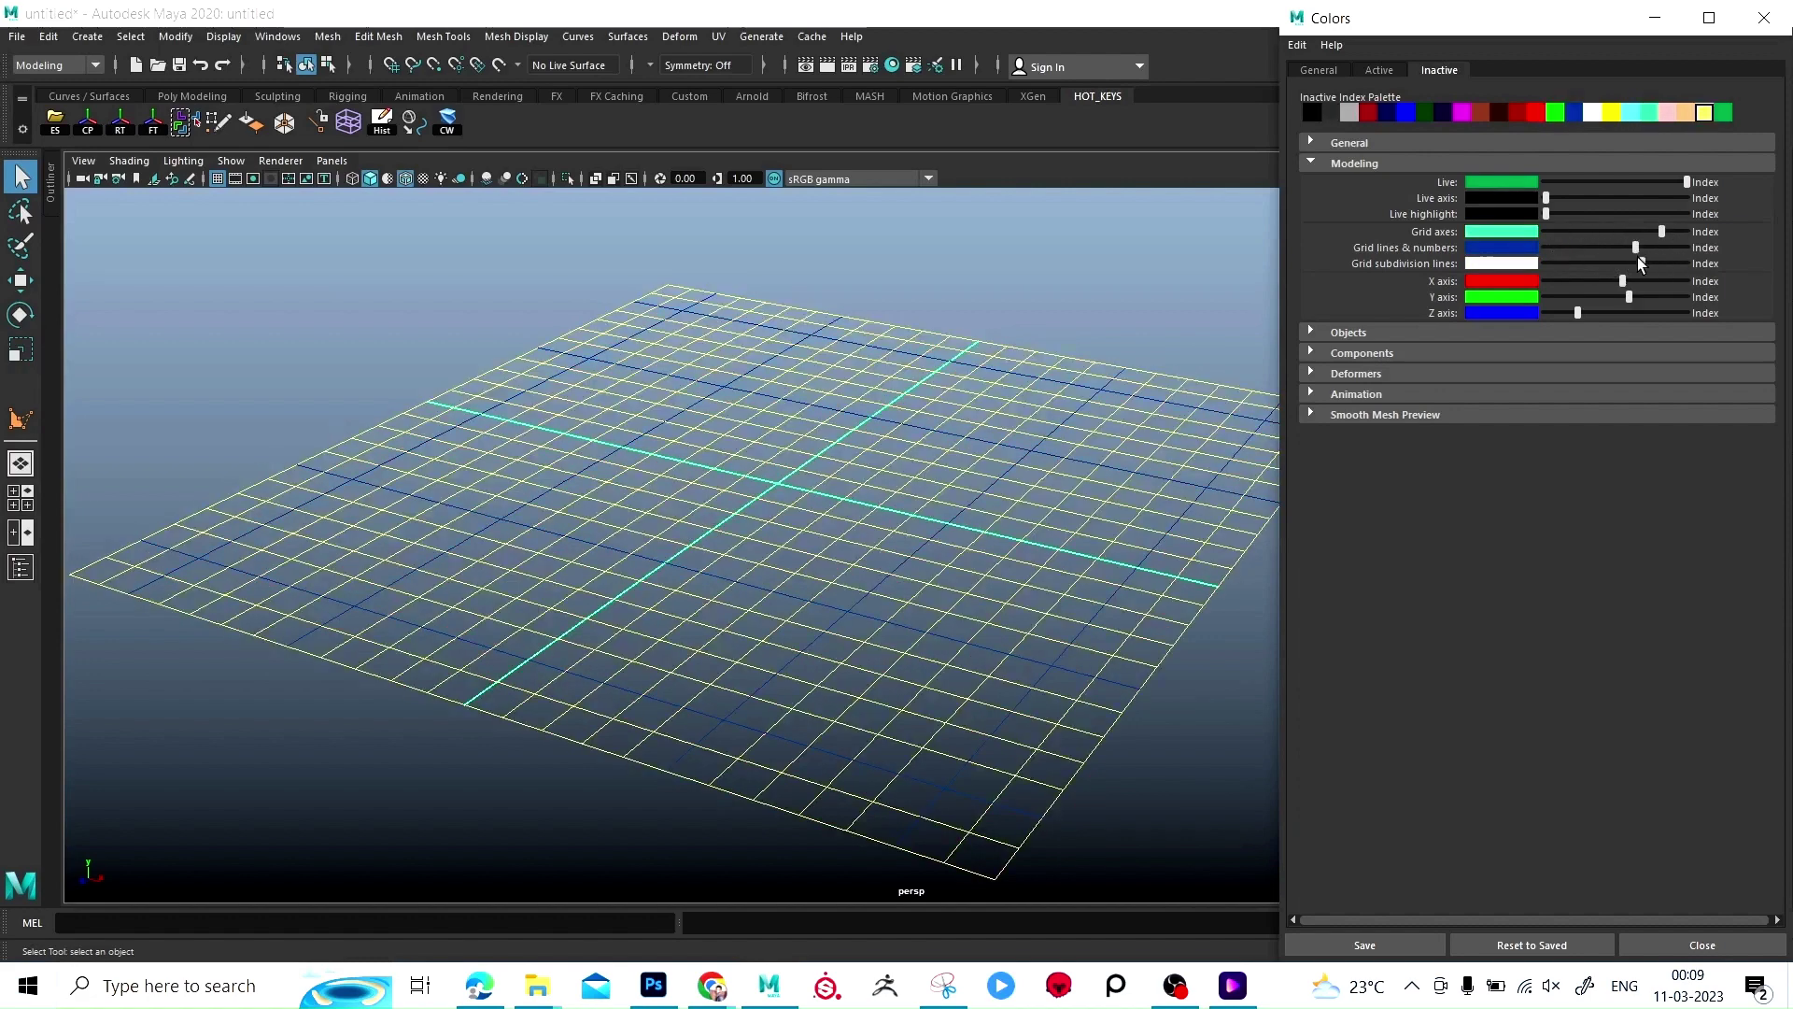
# Step: Settle on black grid axes, white major grid lines and pink subdivision lines
pyautogui.click(1597, 247)
pyautogui.click(1583, 232)
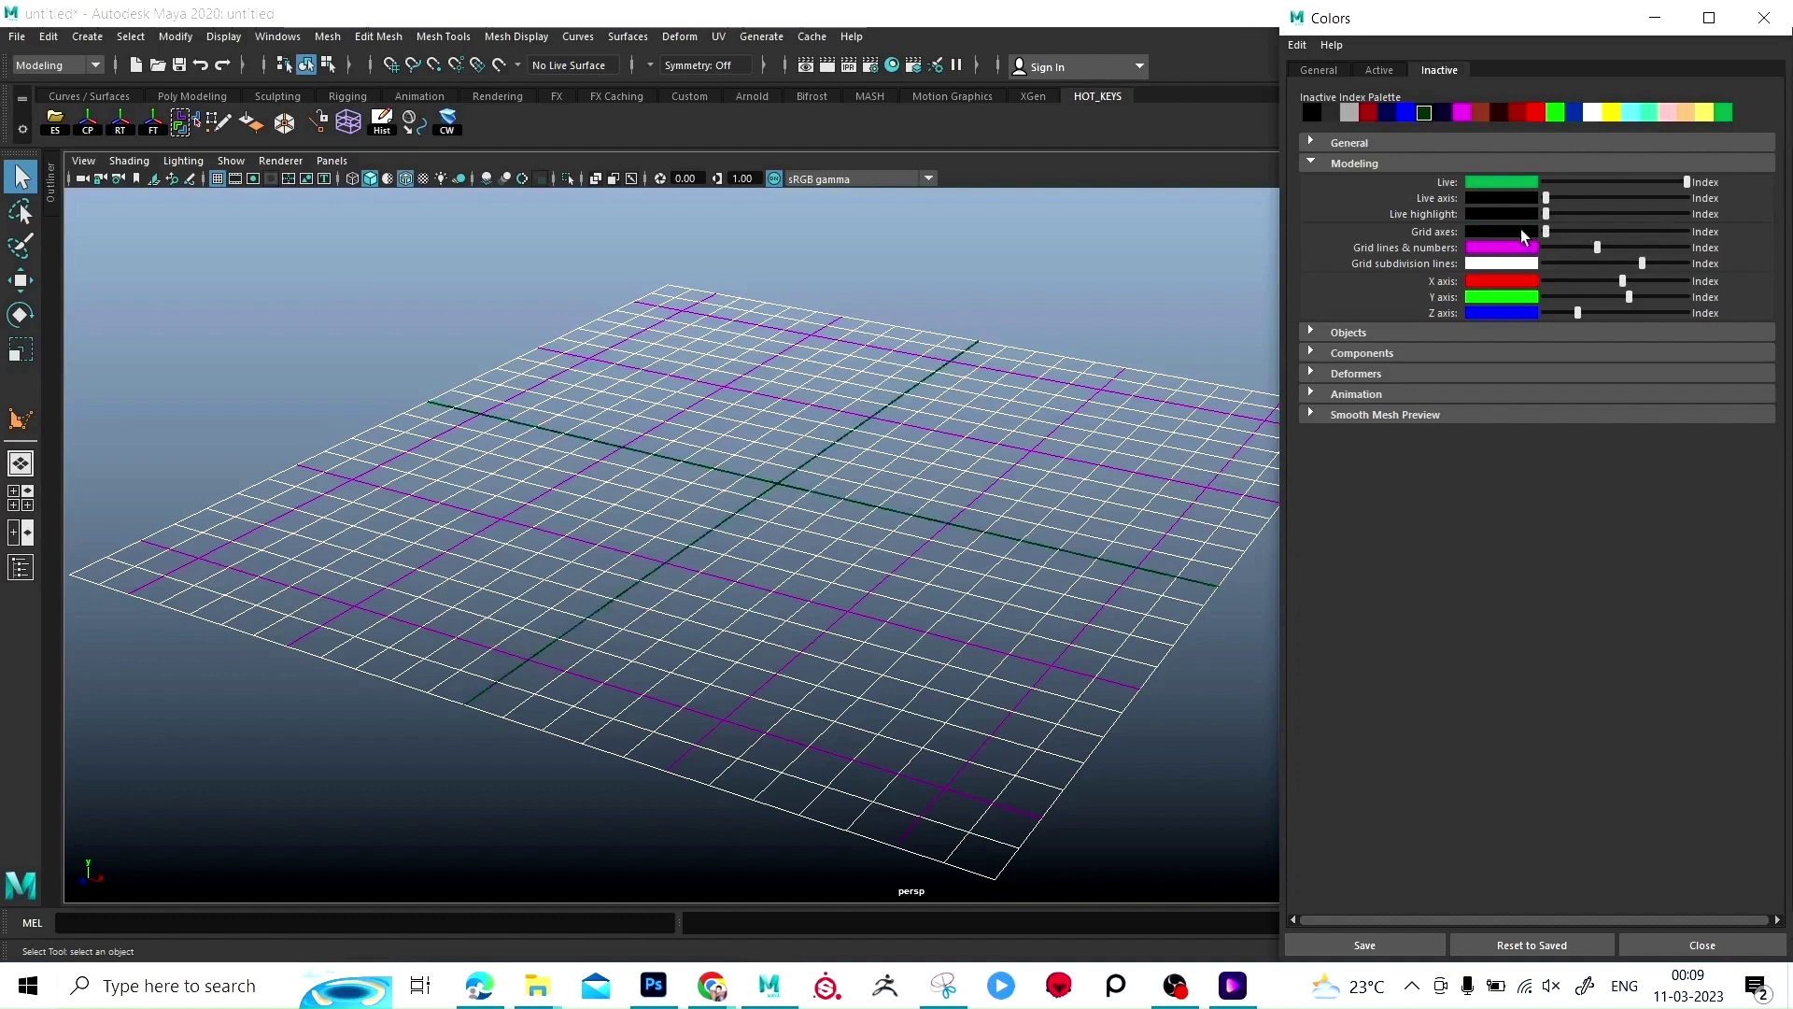
pyautogui.click(1565, 247)
pyautogui.click(1598, 263)
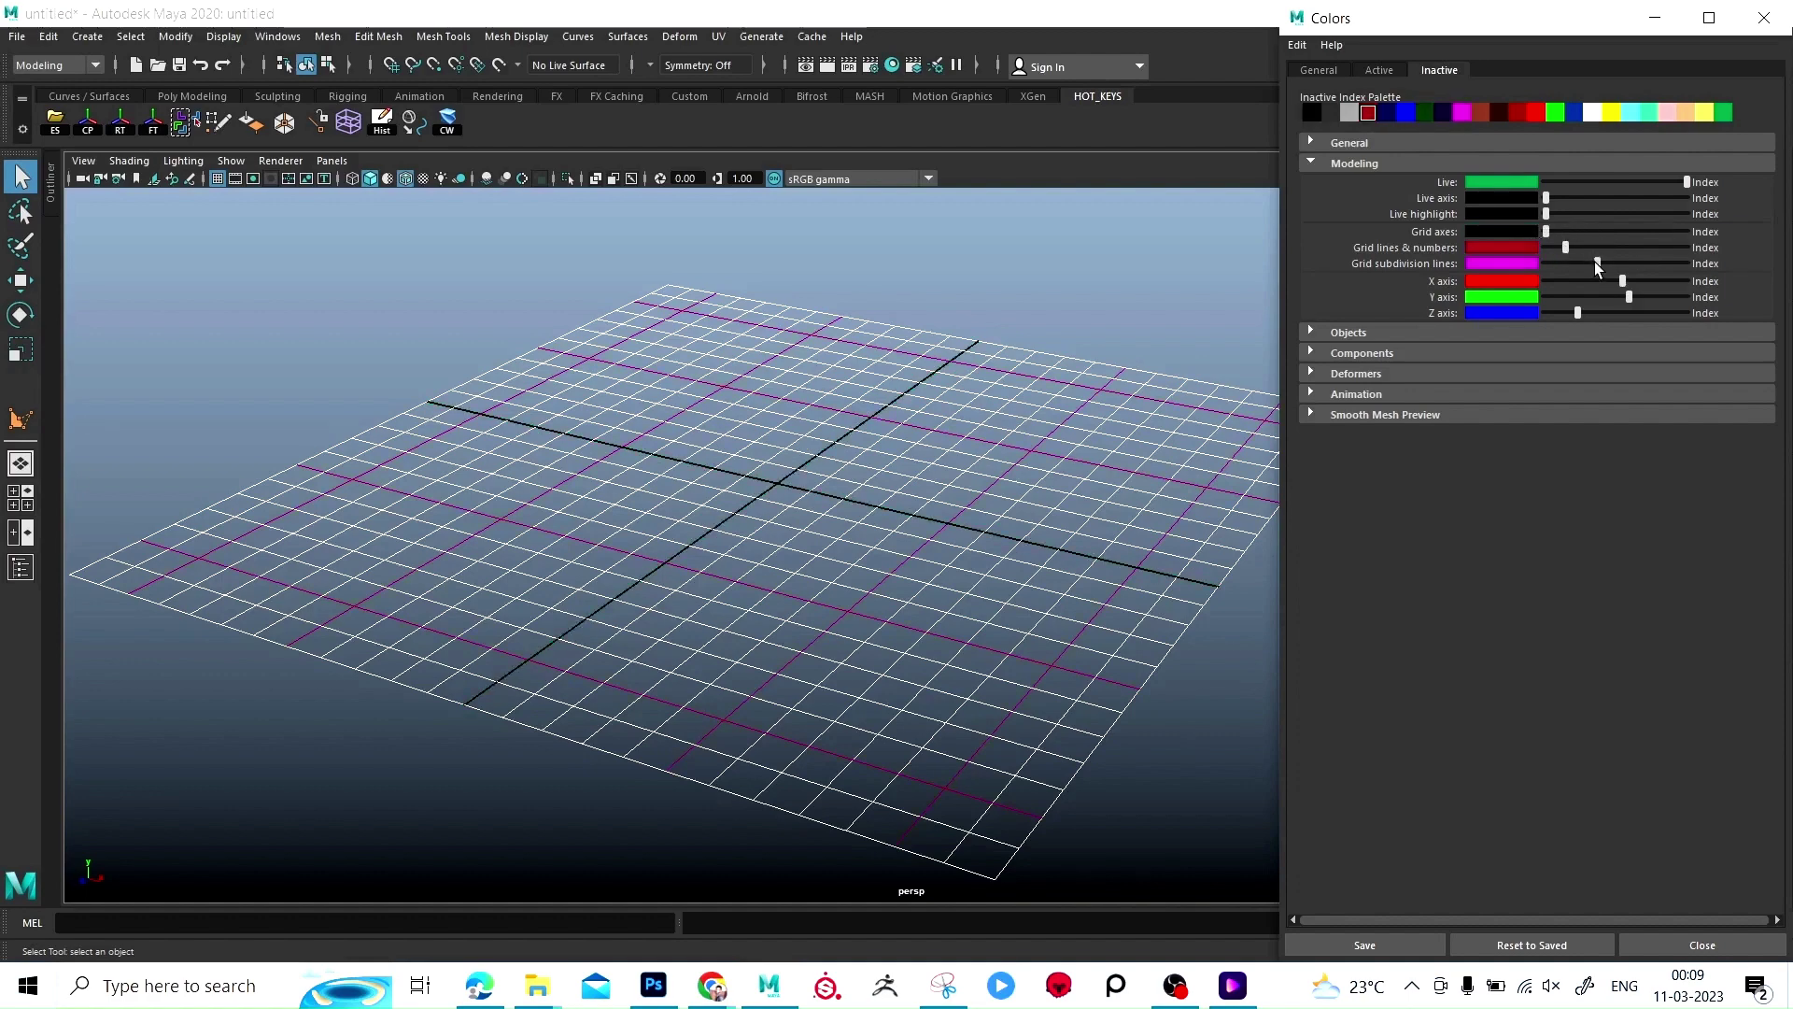
pyautogui.click(1583, 263)
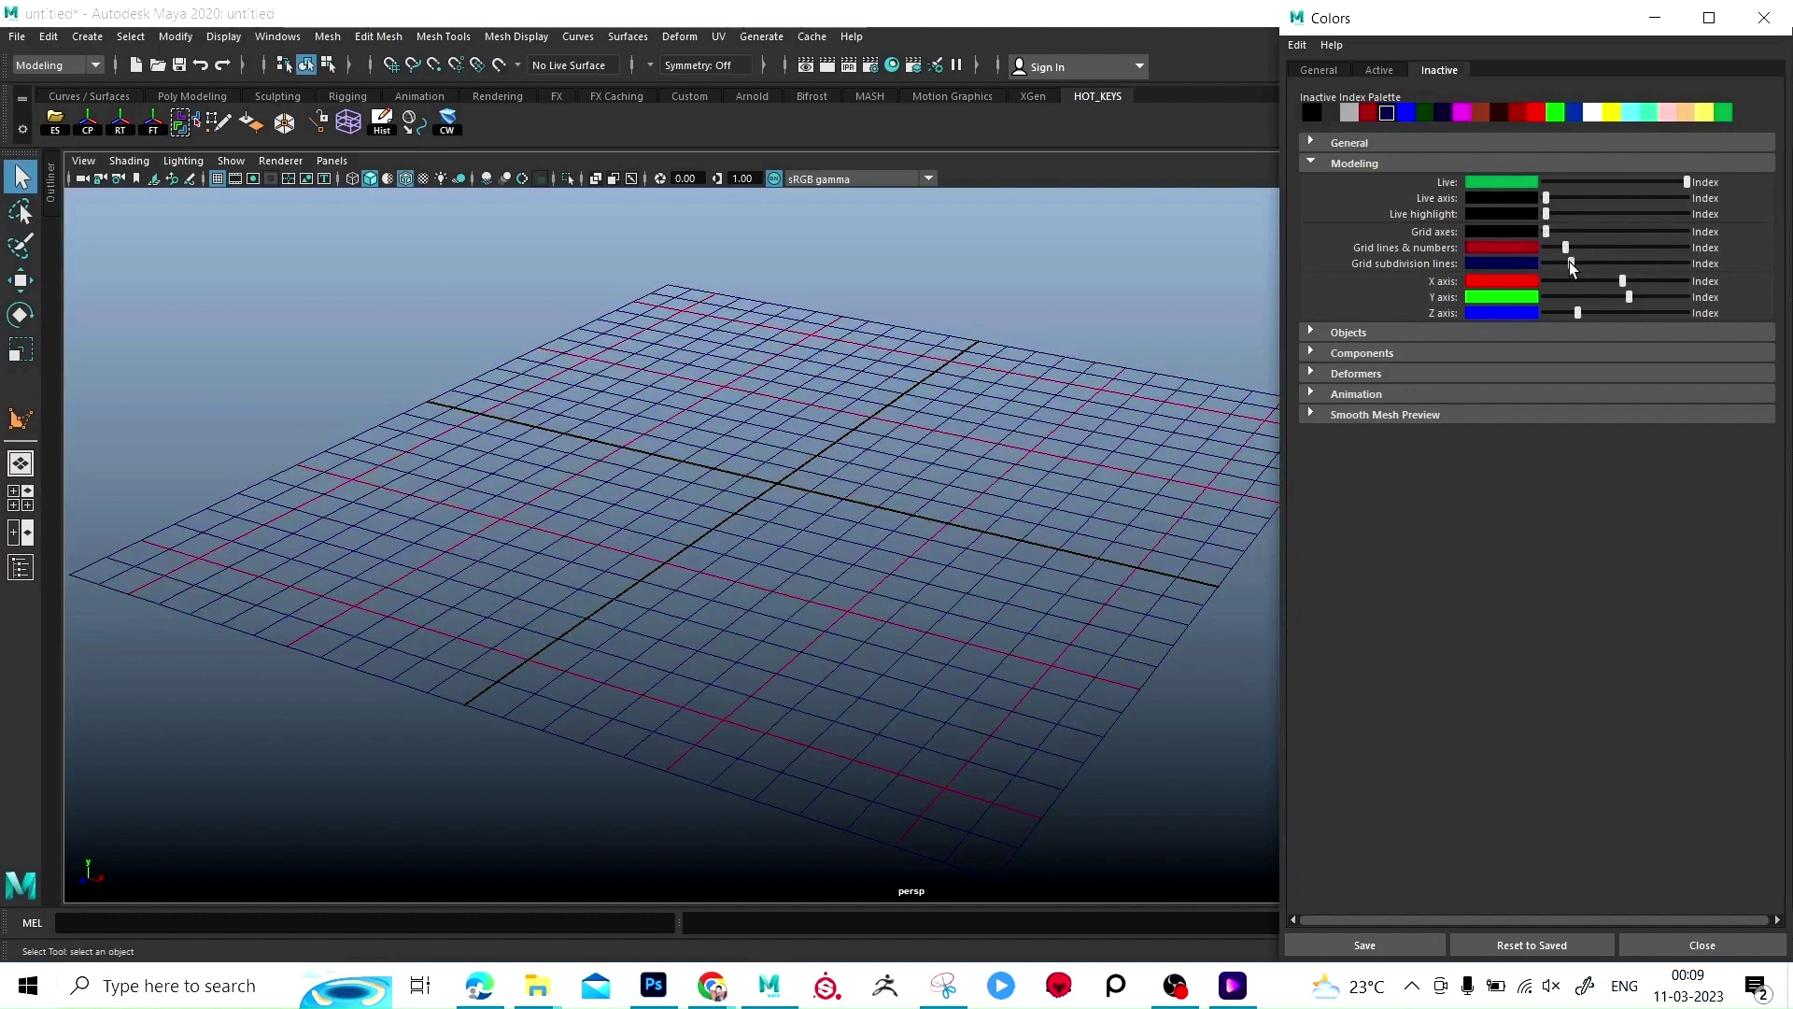
pyautogui.moveTo(1577, 265)
pyautogui.mouseDown()
pyautogui.moveTo(1617, 264)
pyautogui.moveTo(1570, 282)
pyautogui.mouseUp()
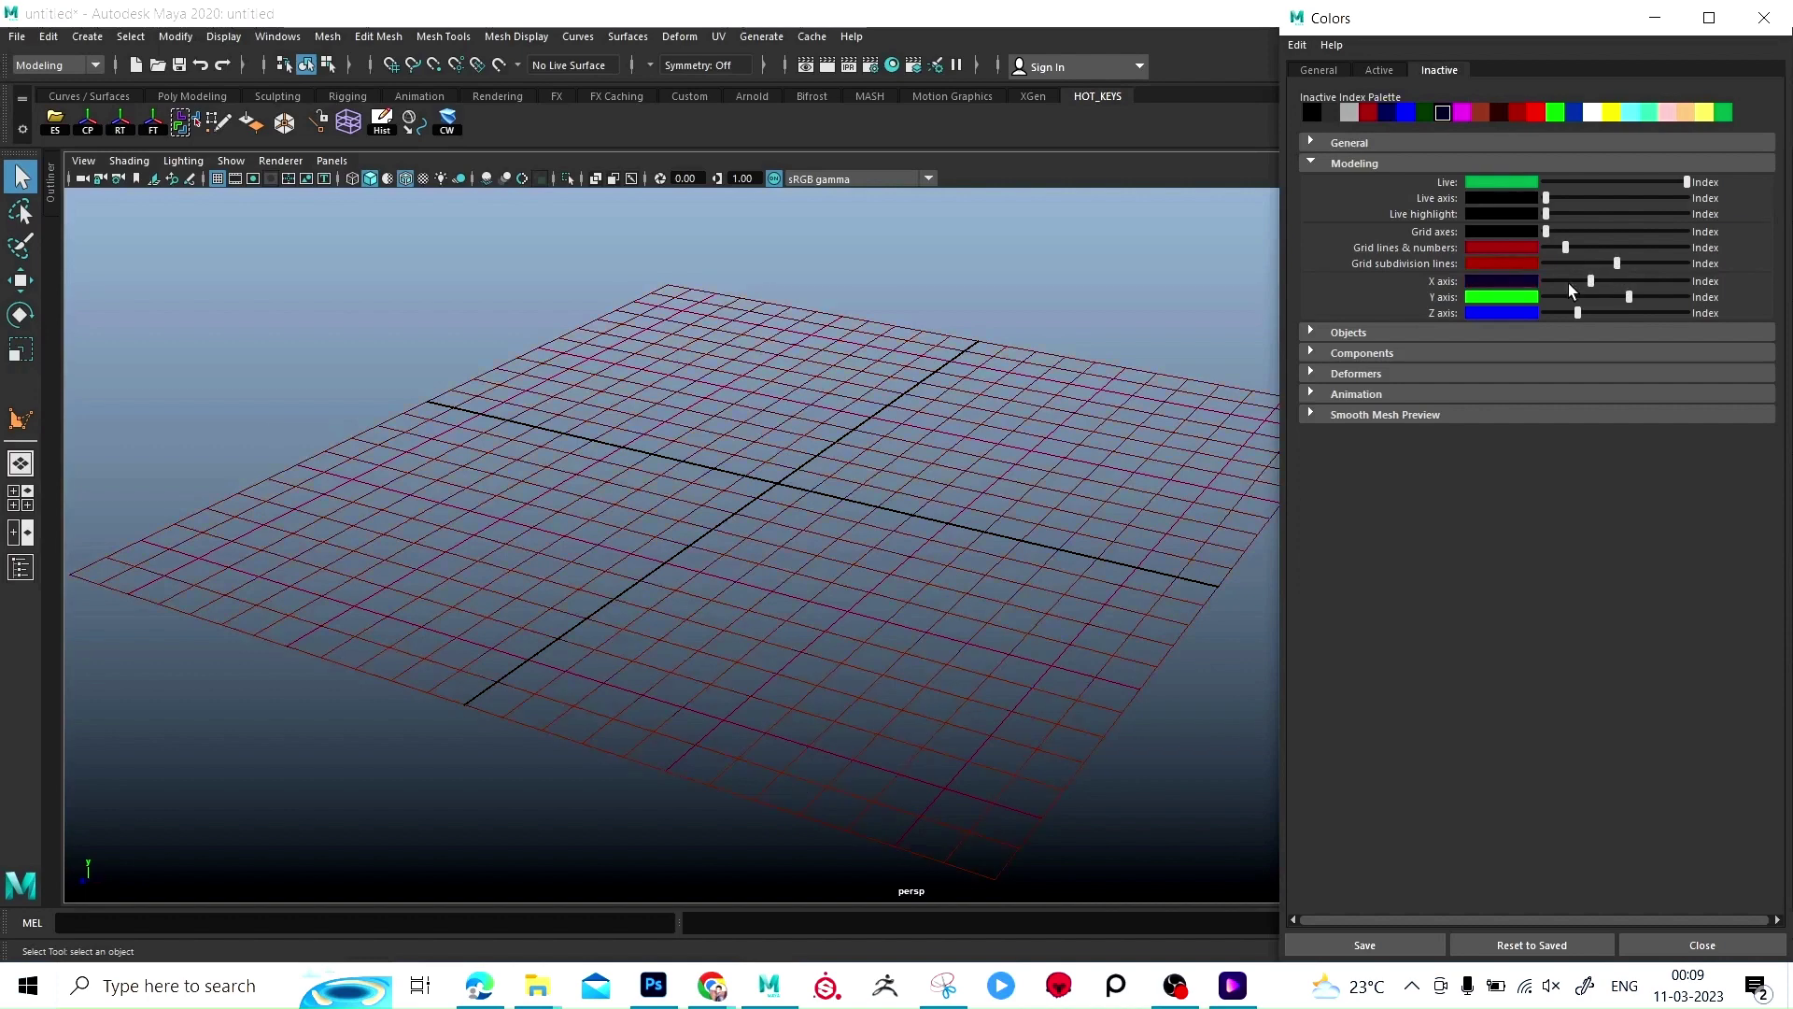
pyautogui.click(1645, 280)
pyautogui.click(1667, 263)
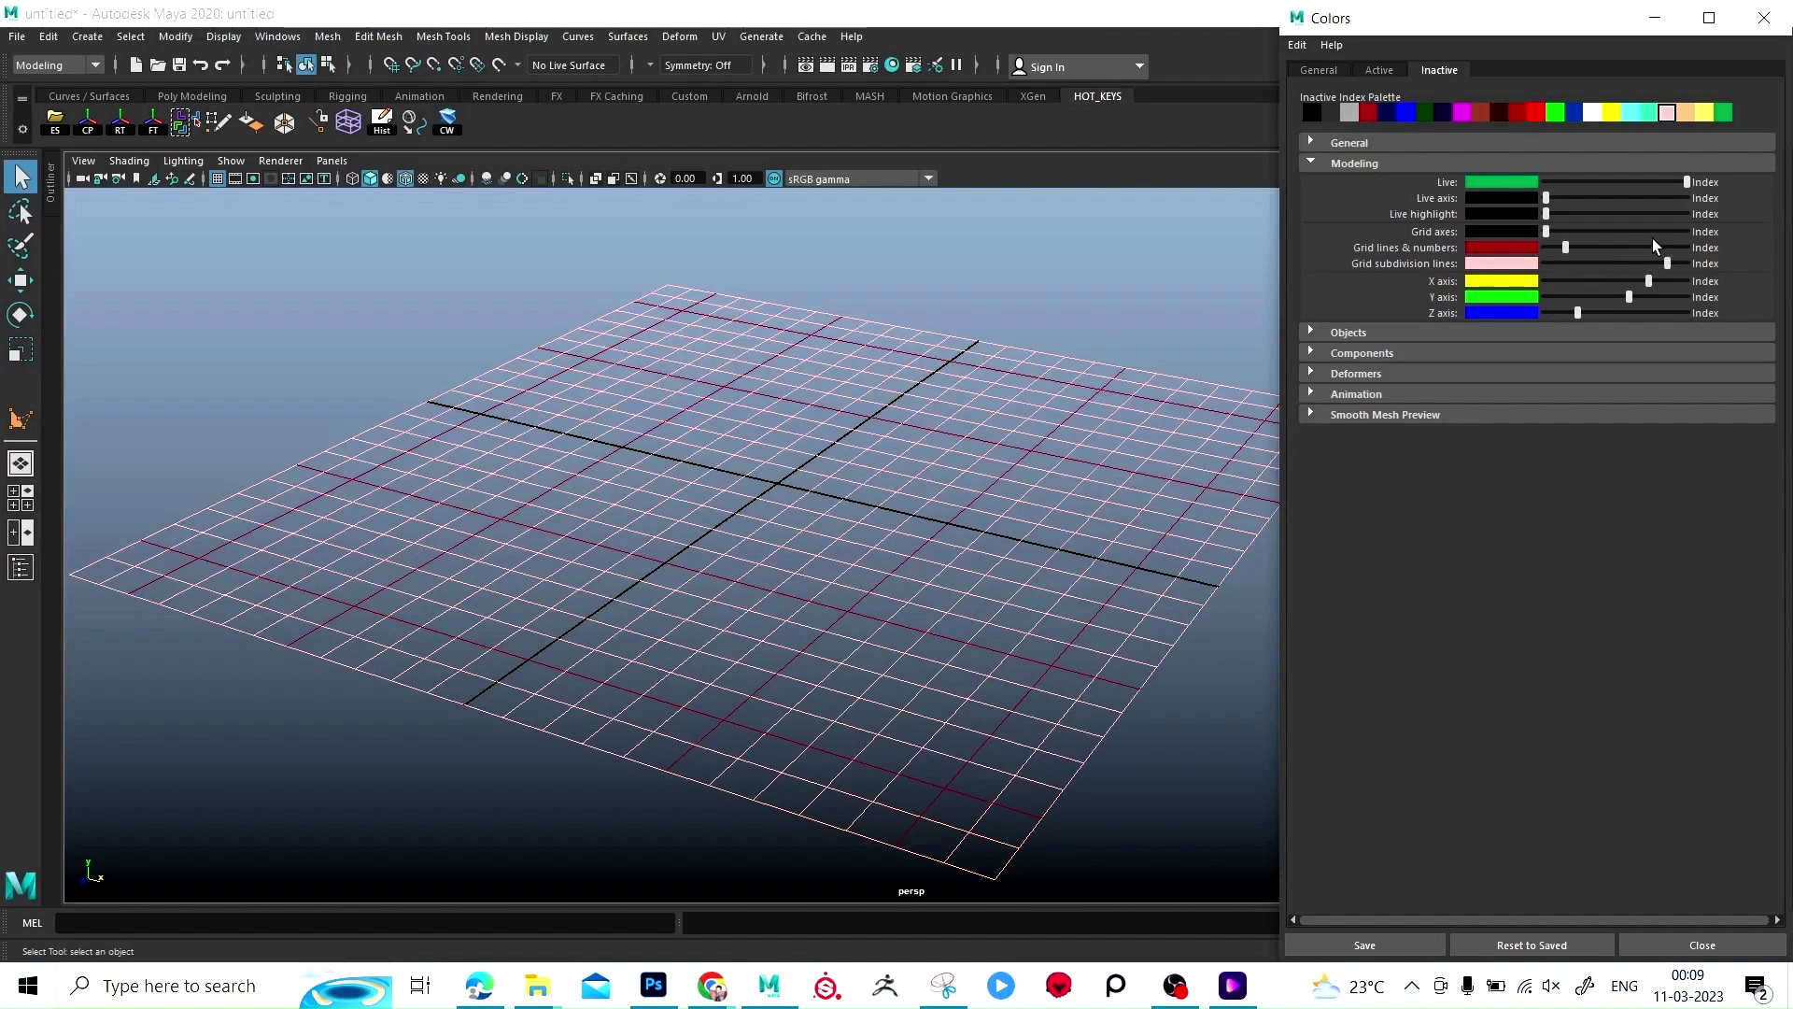
pyautogui.click(1643, 247)
pyautogui.click(1603, 232)
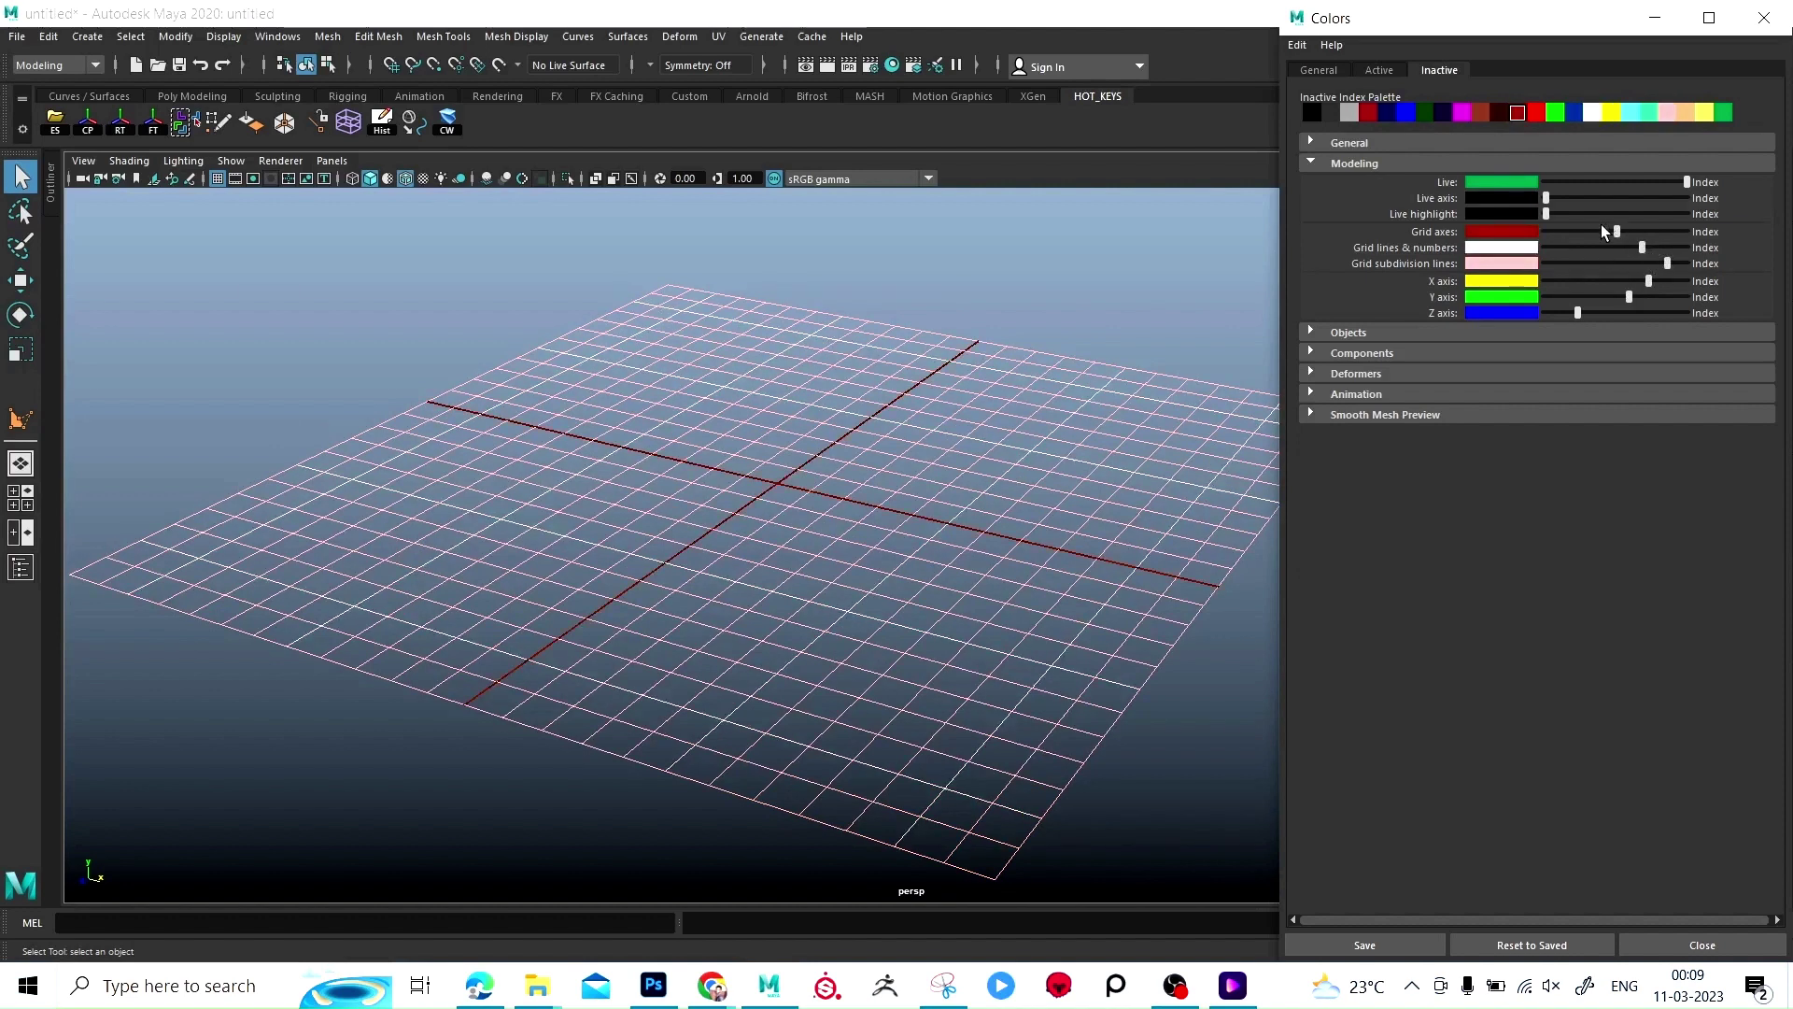
pyautogui.moveTo(1666, 233); pyautogui.dragTo(1728, 231)
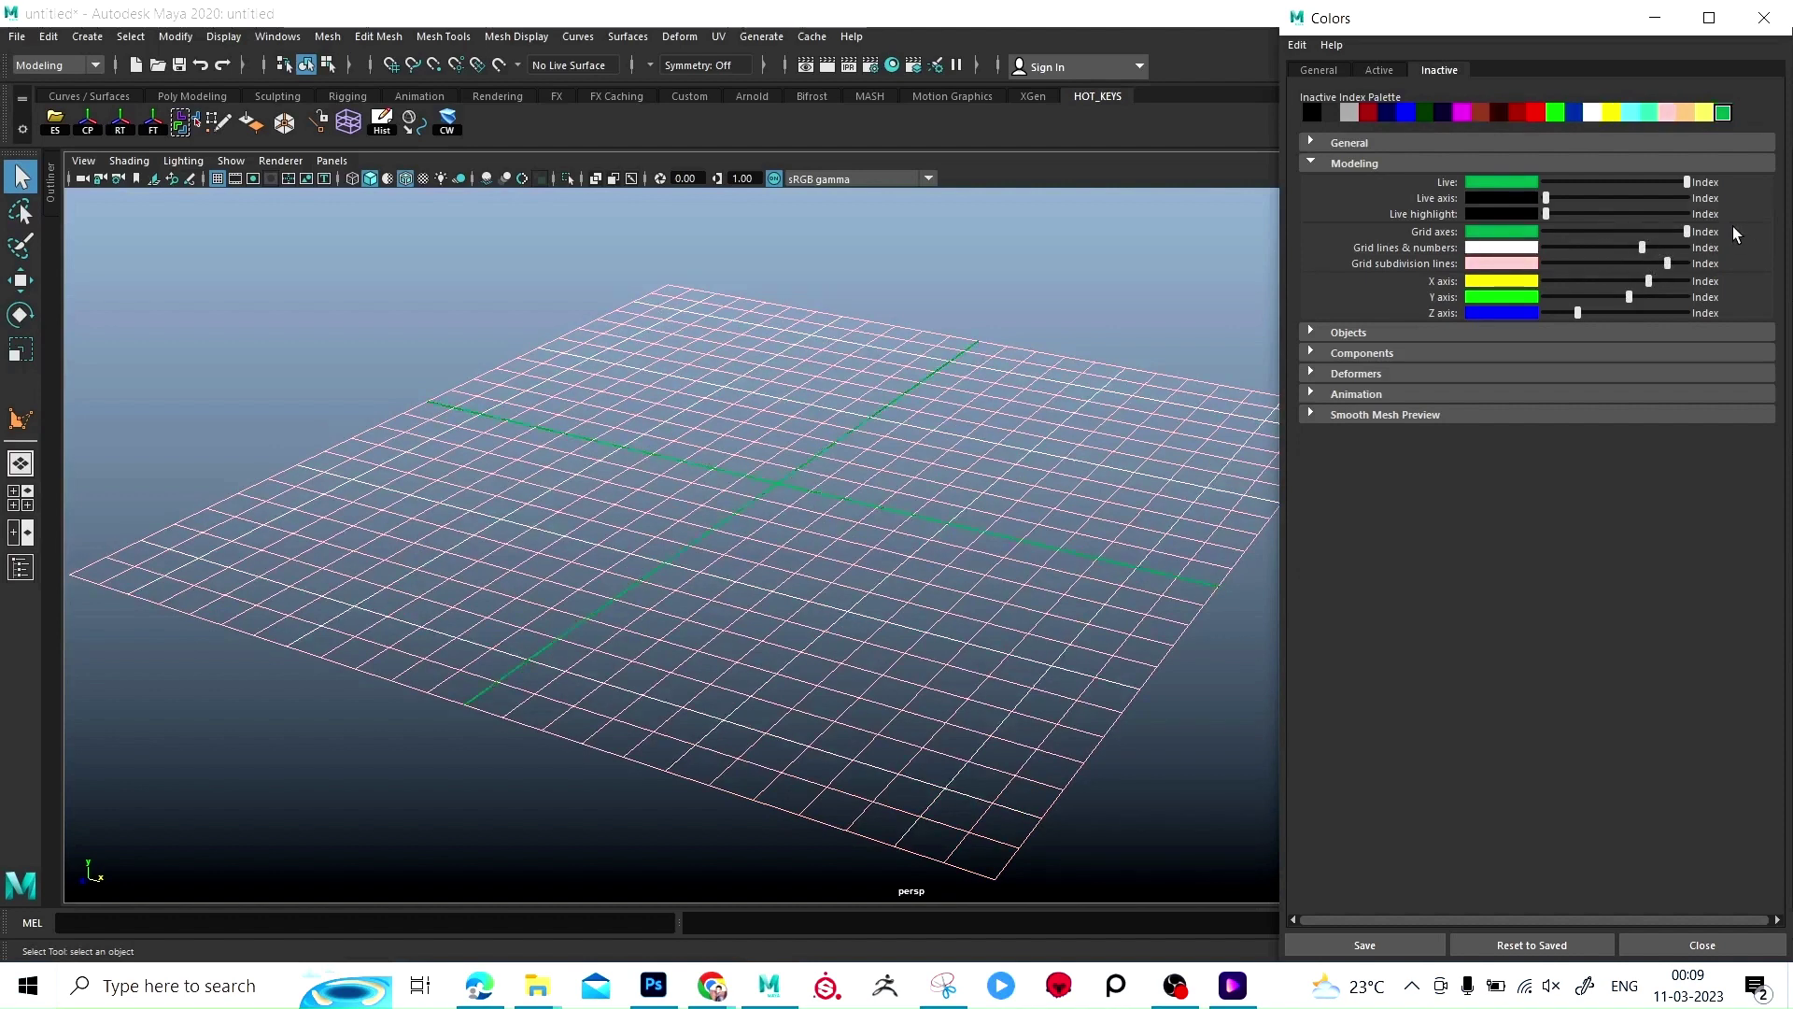
pyautogui.moveTo(1565, 230); pyautogui.dragTo(1546, 230)
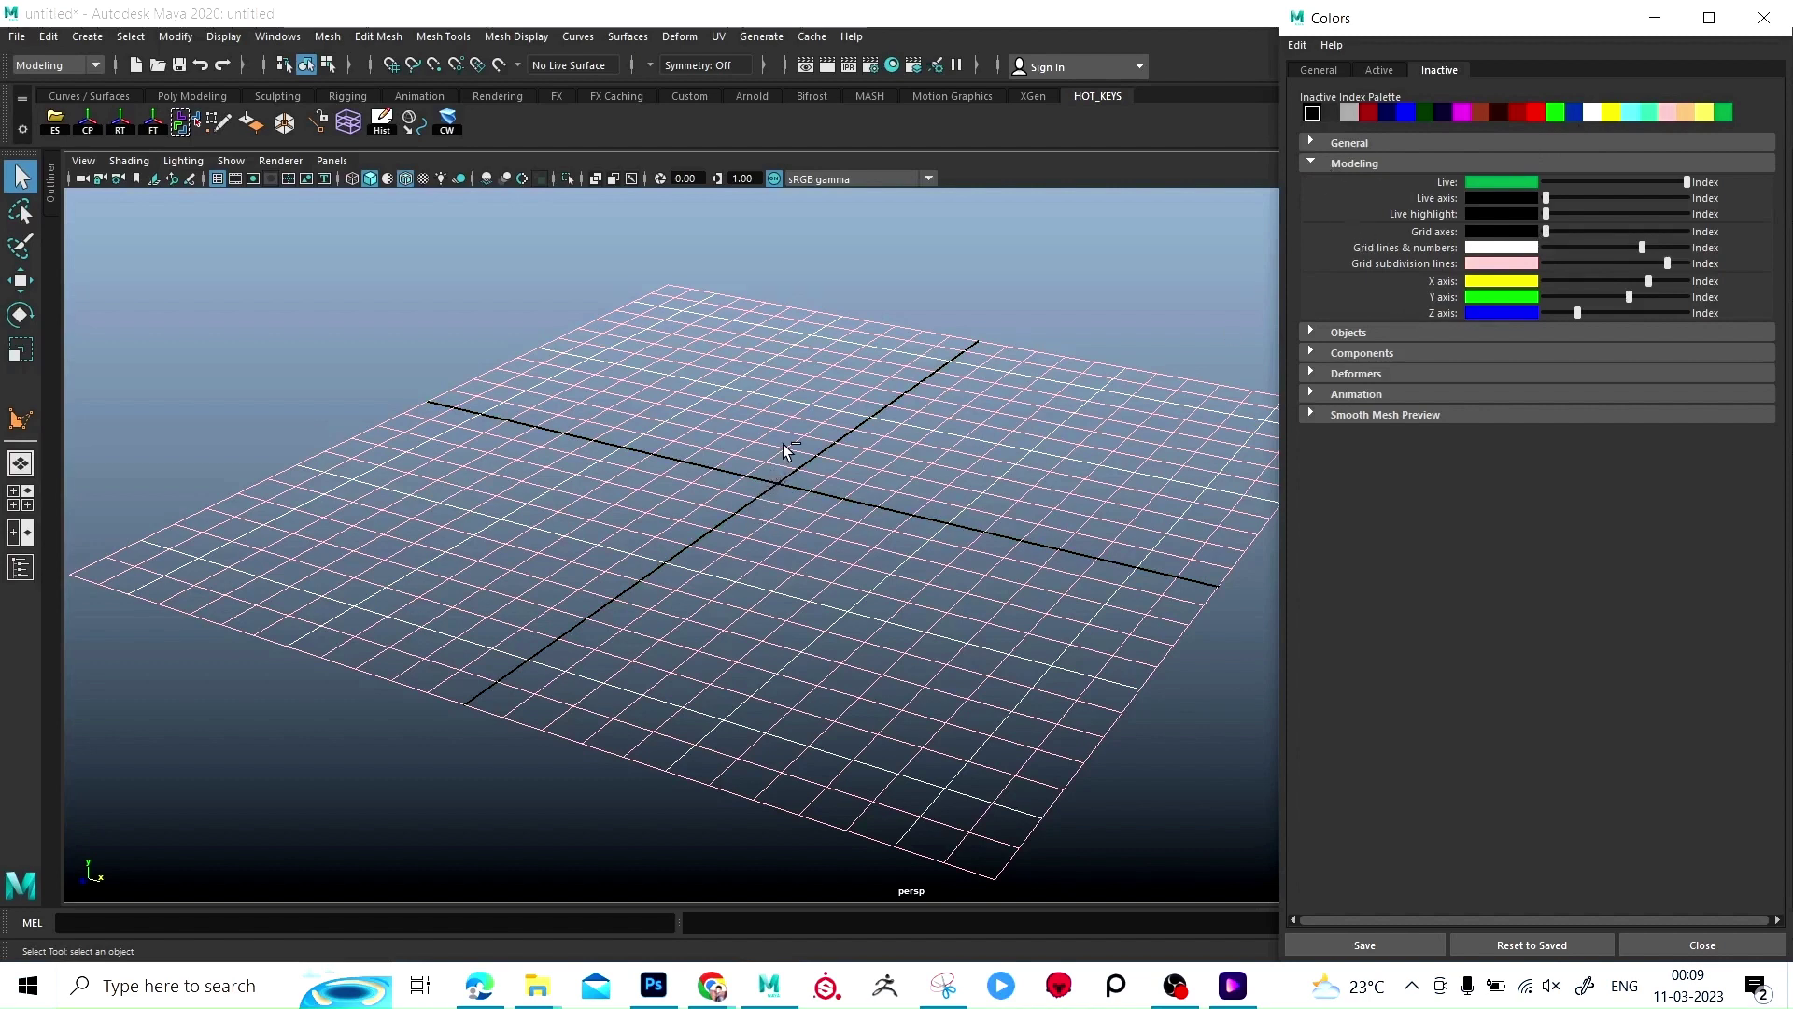
# Step: Unhide all objects, delete the cube and cone, and move the sphere across the grid
pyautogui.hotkey('ctrl', 'shift', 'h')
pyautogui.moveTo(752, 344); pyautogui.dragTo(1168, 541)
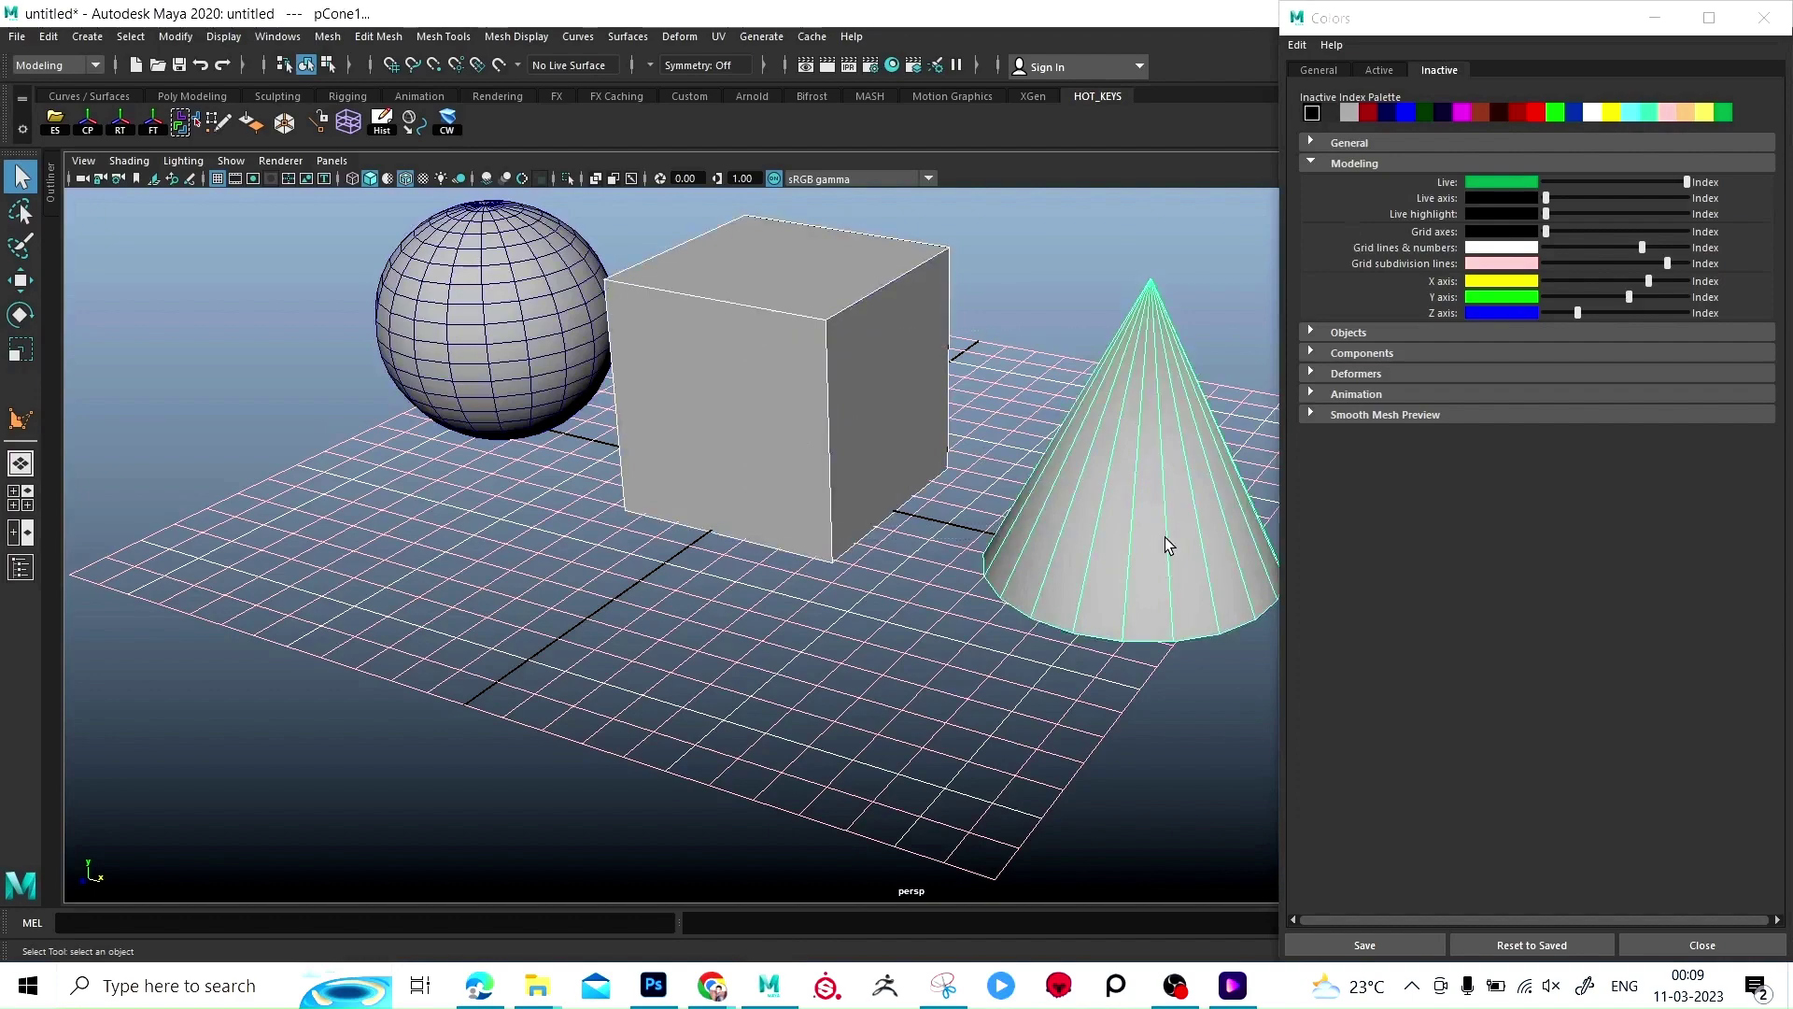
pyautogui.press('Delete')
pyautogui.click(504, 316)
pyautogui.press('w')
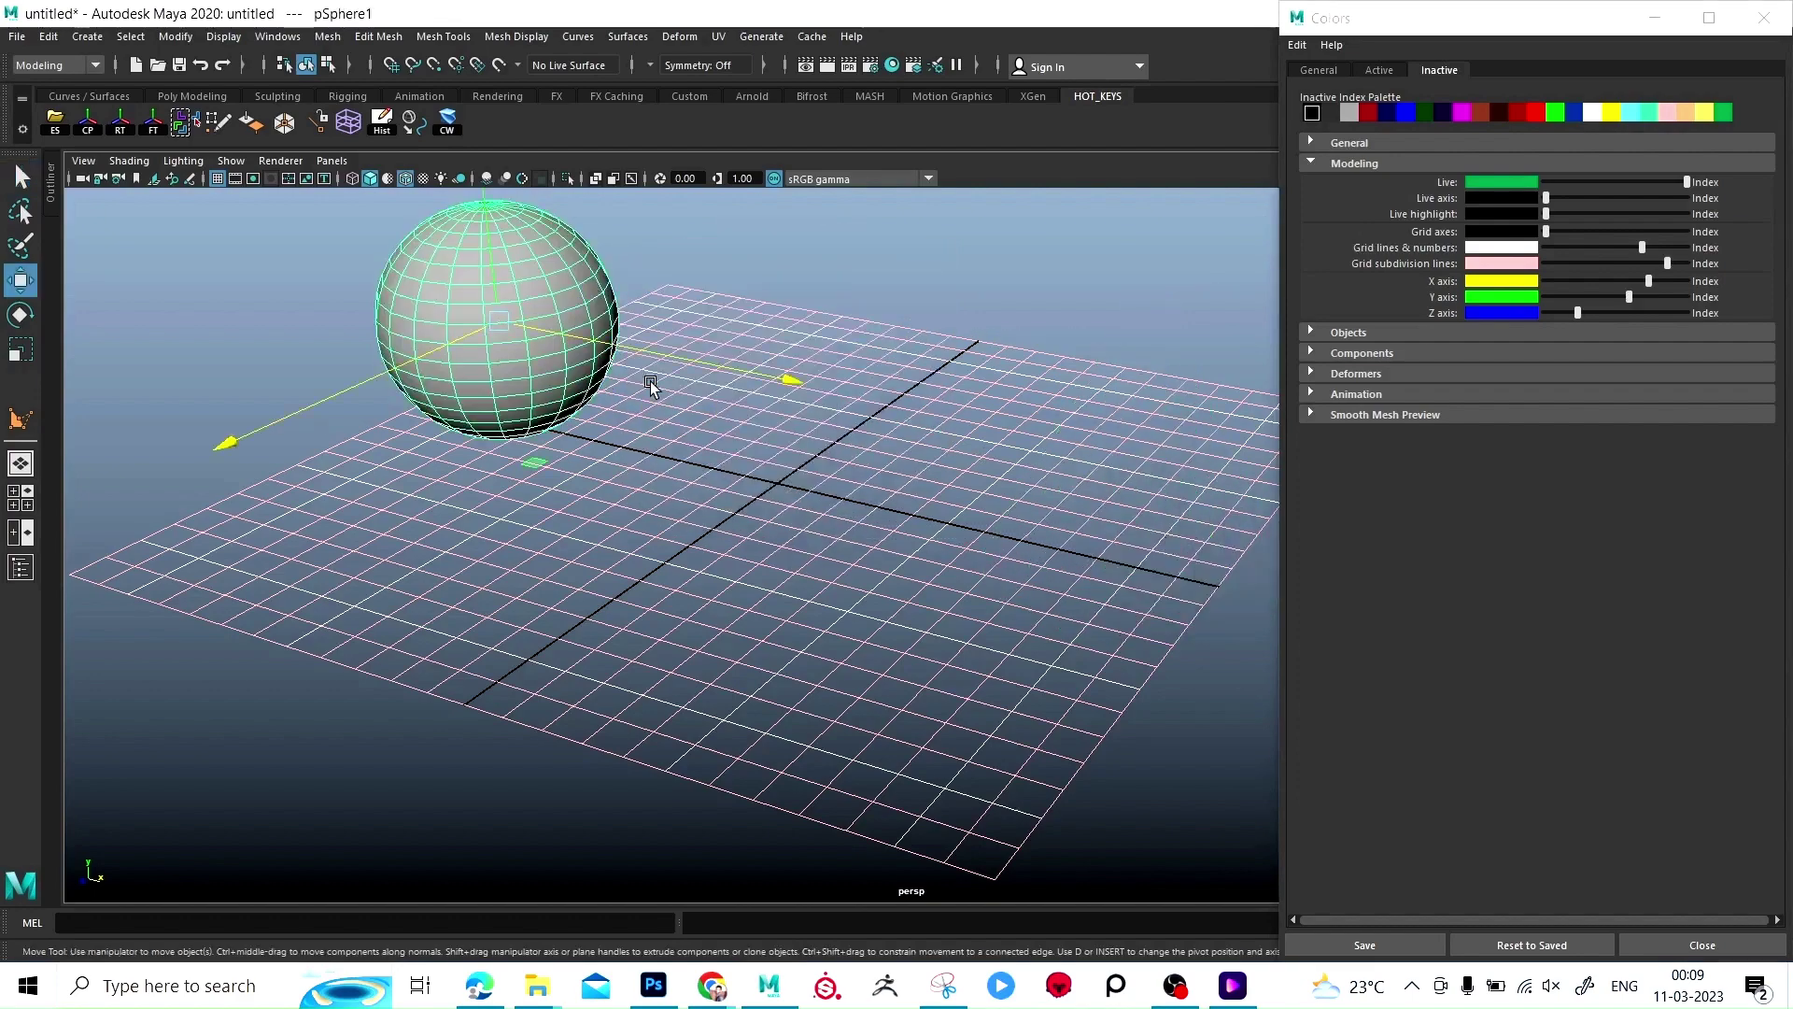
pyautogui.moveTo(672, 360)
pyautogui.mouseDown()
pyautogui.moveTo(1001, 502)
pyautogui.moveTo(953, 745)
pyautogui.moveTo(837, 697)
pyautogui.moveTo(868, 528)
pyautogui.mouseUp()
pyautogui.scroll(3, 953, 744)
# Step: Recolour the axis sliders, making X and Y white and Z pale pink
pyautogui.click(1578, 280)
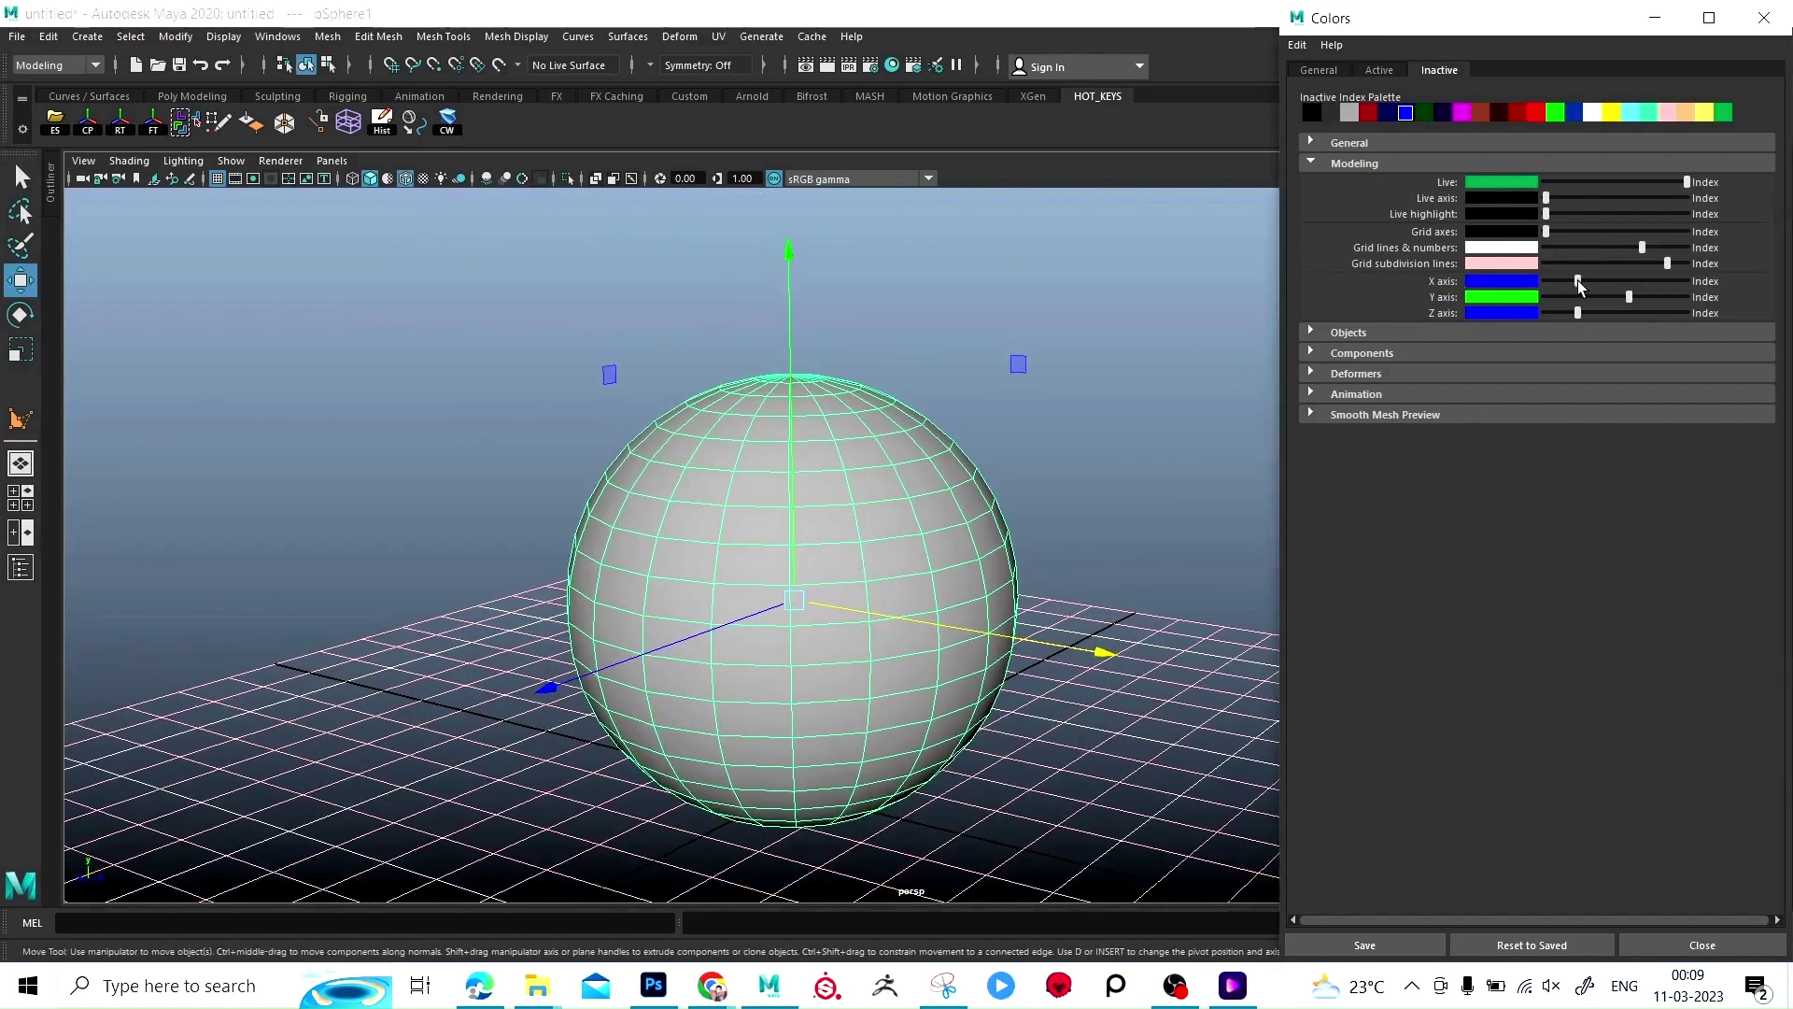
pyautogui.moveTo(1578, 280); pyautogui.dragTo(1734, 280)
pyautogui.moveTo(1610, 280)
pyautogui.mouseDown()
pyautogui.moveTo(1577, 280)
pyautogui.moveTo(1662, 297)
pyautogui.moveTo(1578, 296)
pyautogui.moveTo(1667, 313)
pyautogui.moveTo(1642, 282)
pyautogui.mouseUp()
pyautogui.click(1546, 280)
pyautogui.click(1644, 298)
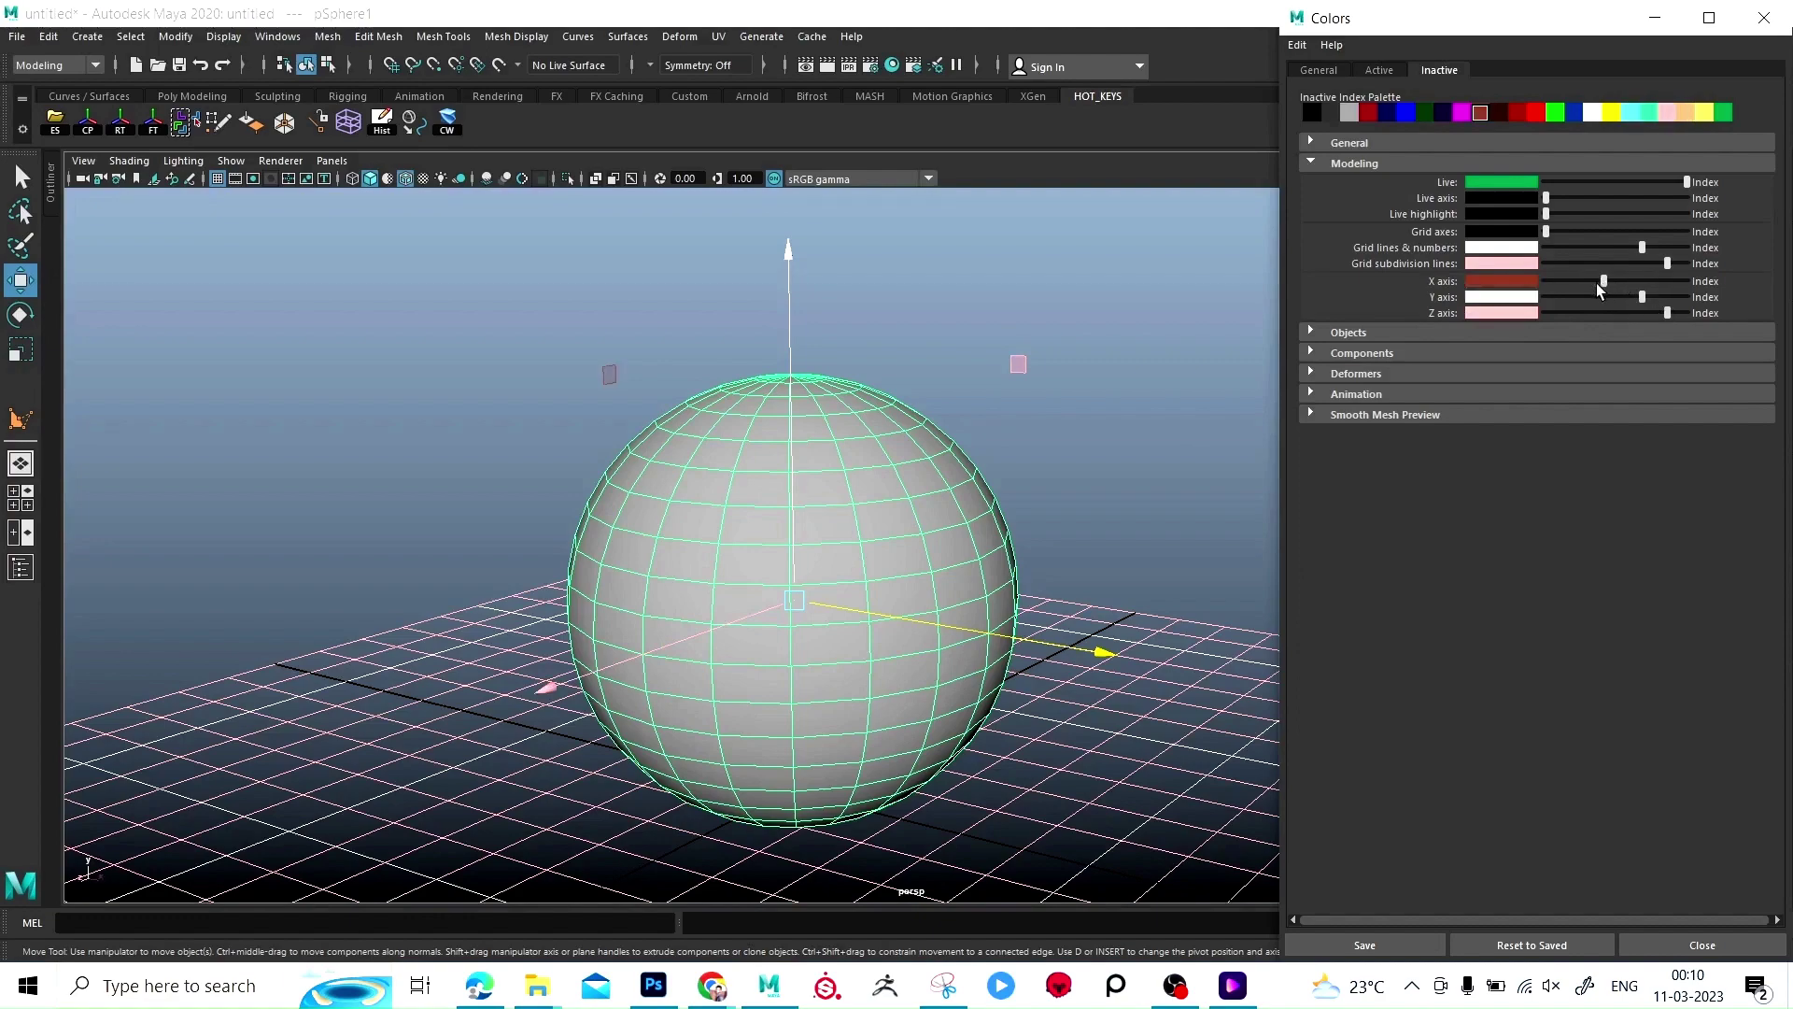
pyautogui.keyDown('alt'); pyautogui.moveTo(879, 439); pyautogui.dragTo(789, 520); pyautogui.keyUp('alt')
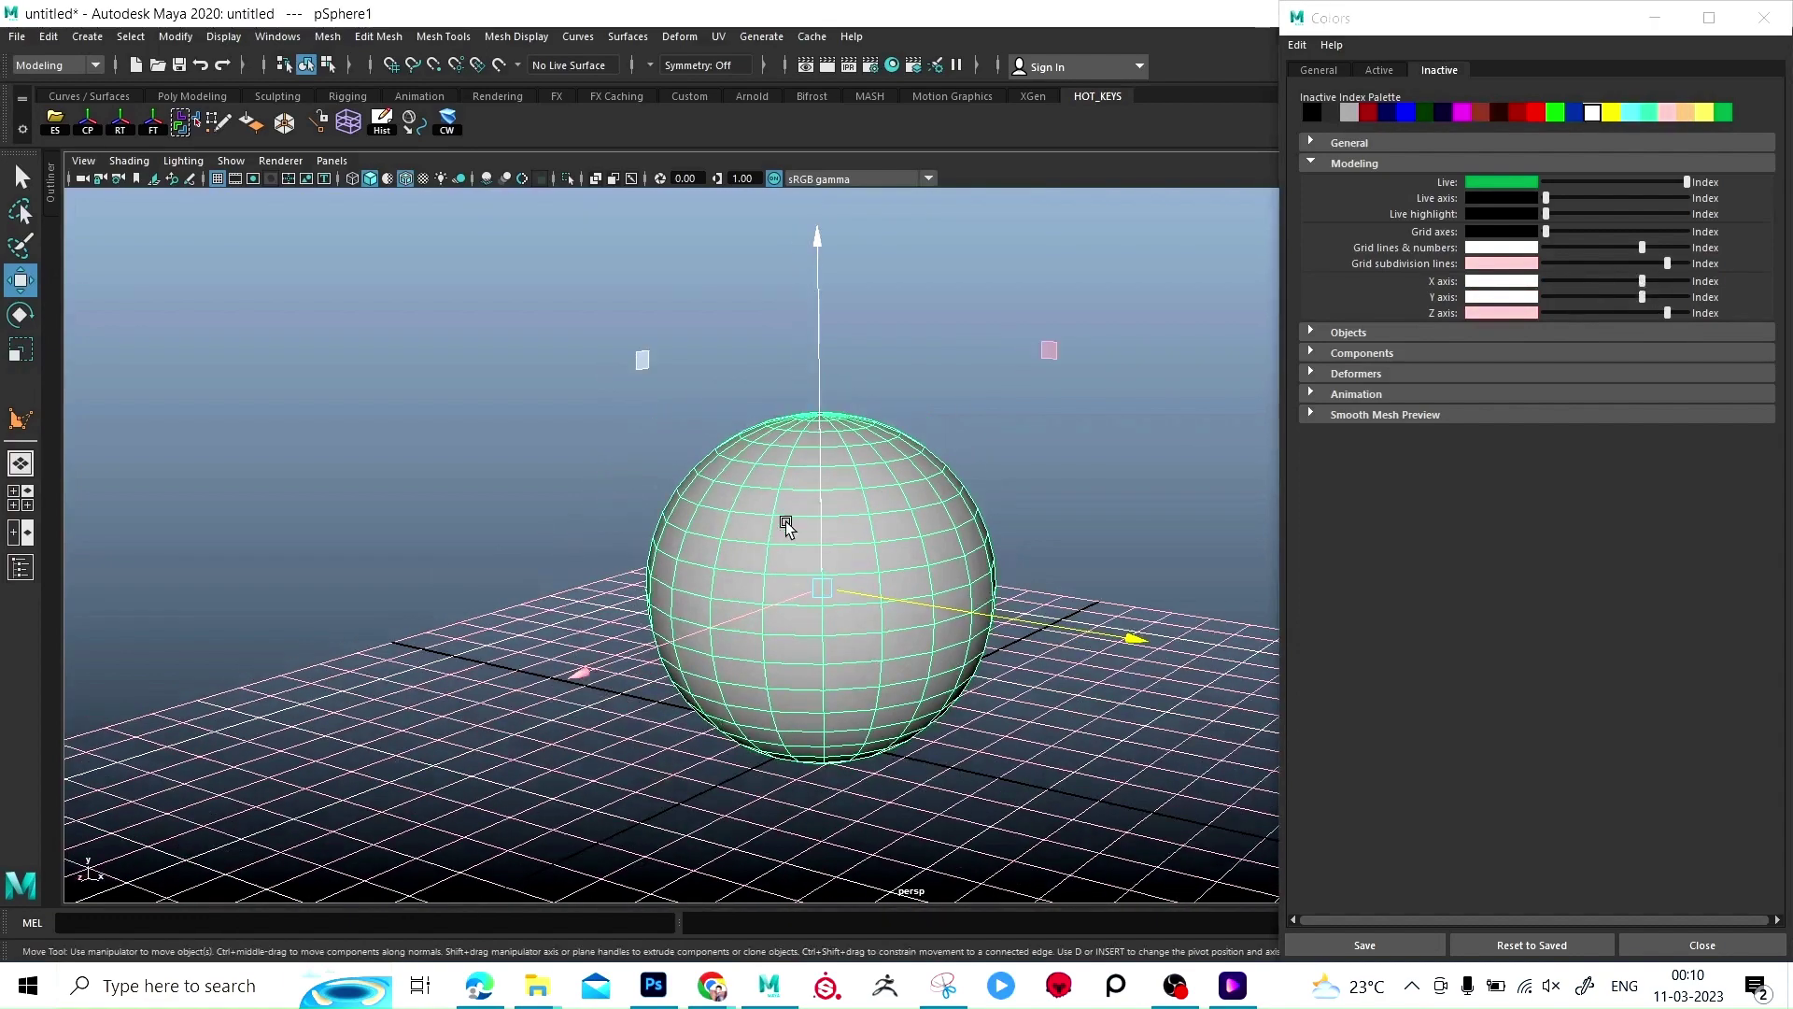